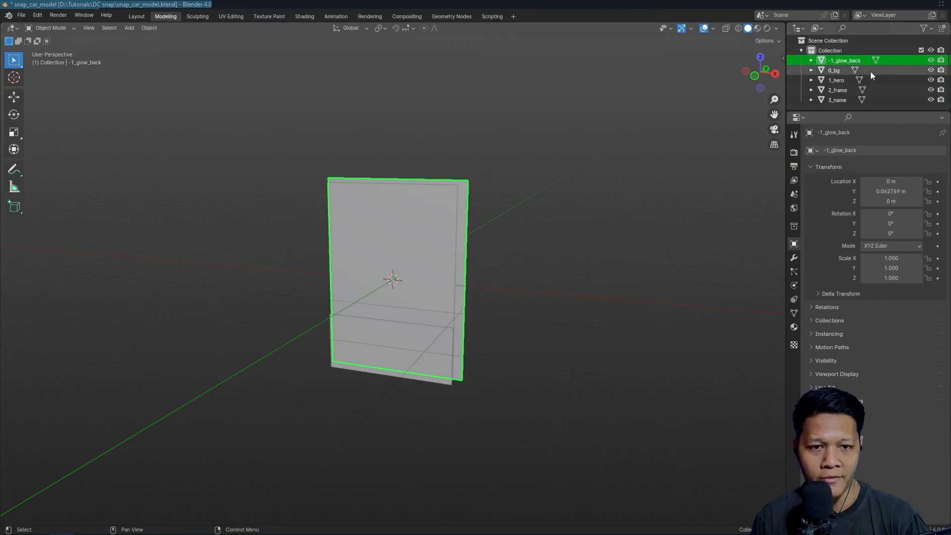
# Go through the 0_bg, 1_hero, 2_frame and 3_name layers one by one to identify the card's planes
pyautogui.click(854, 71)
pyautogui.click(837, 83)
pyautogui.click(837, 92)
pyautogui.click(840, 99)
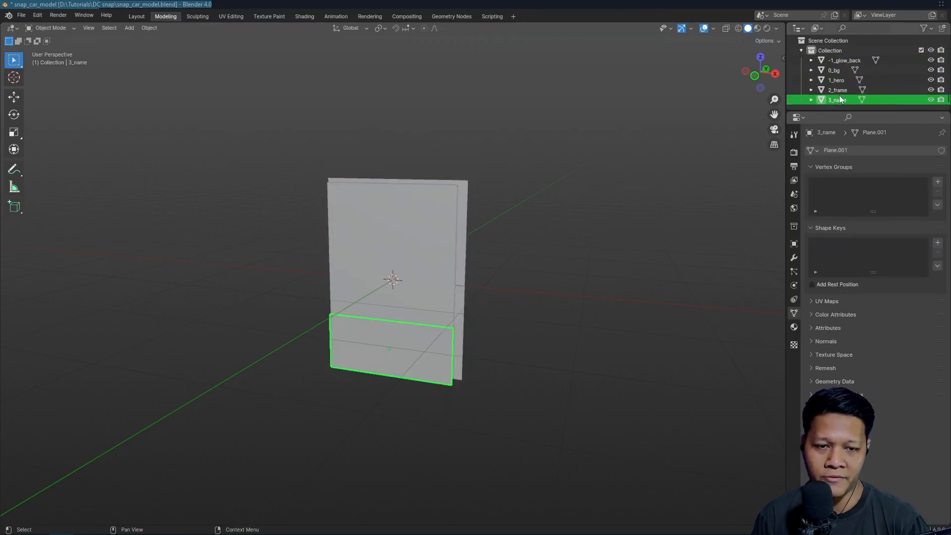
pyautogui.scroll(-1, 494, 269)
pyautogui.scroll(4, 495, 269)
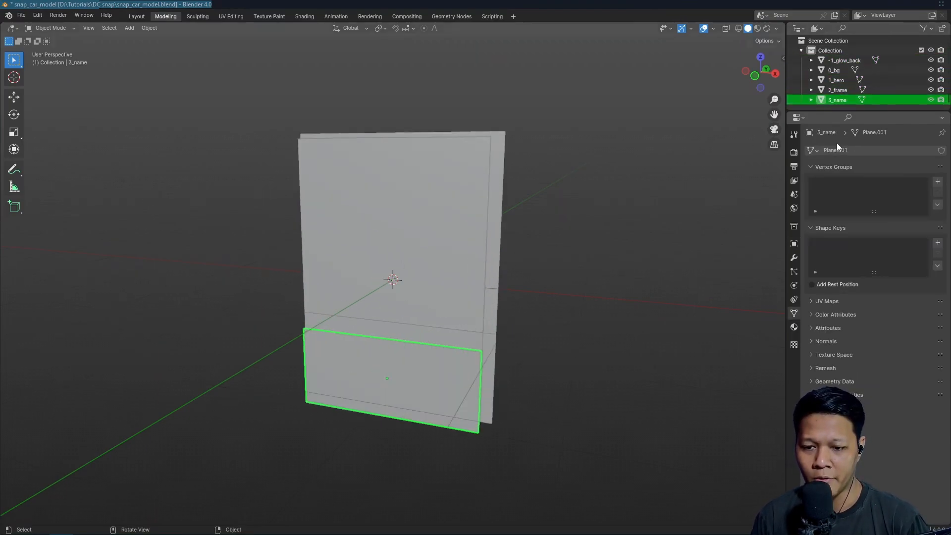
# Hide every layer except 3_name and select the name plane to view it on its own
pyautogui.moveTo(931, 90); pyautogui.dragTo(932, 54)
pyautogui.click(931, 52)
pyautogui.click(932, 100)
pyautogui.click(931, 100)
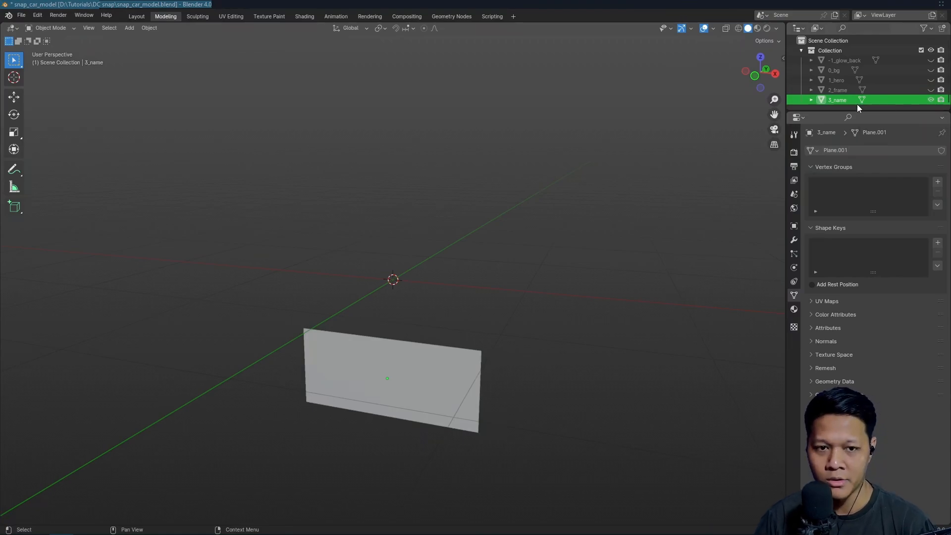
pyautogui.scroll(-2, 430, 351)
pyautogui.scroll(3, 430, 351)
pyautogui.moveTo(430, 351); pyautogui.dragTo(470, 363, button='middle')
pyautogui.click(413, 397)
pyautogui.scroll(2, 492, 399)
pyautogui.scroll(-2, 491, 400)
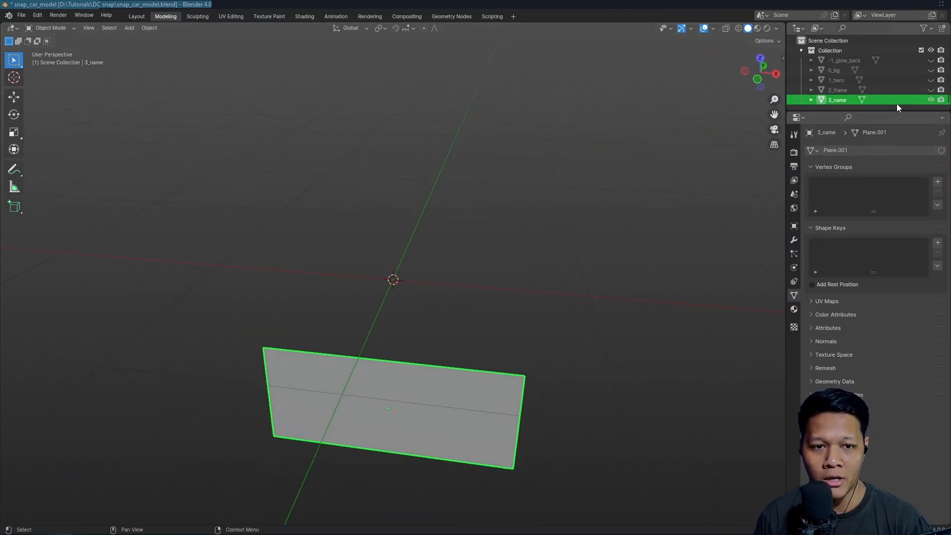
# Show the 2_frame layer for viewing, and replace it with 1_hero as the layer visible beside 3_name
pyautogui.click(930, 90)
pyautogui.moveTo(718, 145); pyautogui.dragTo(565, 218, button='middle')
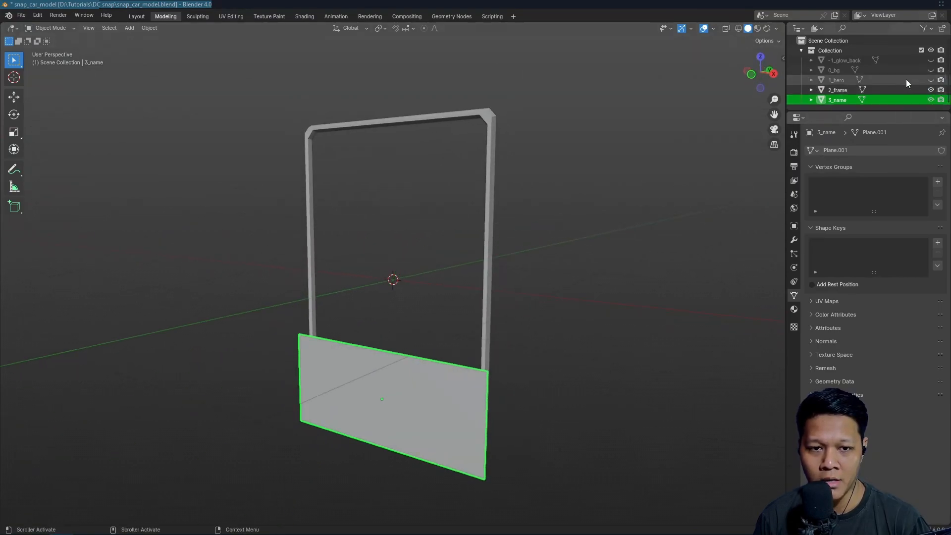
pyautogui.click(930, 81)
pyautogui.click(931, 90)
pyautogui.scroll(-2, 593, 155)
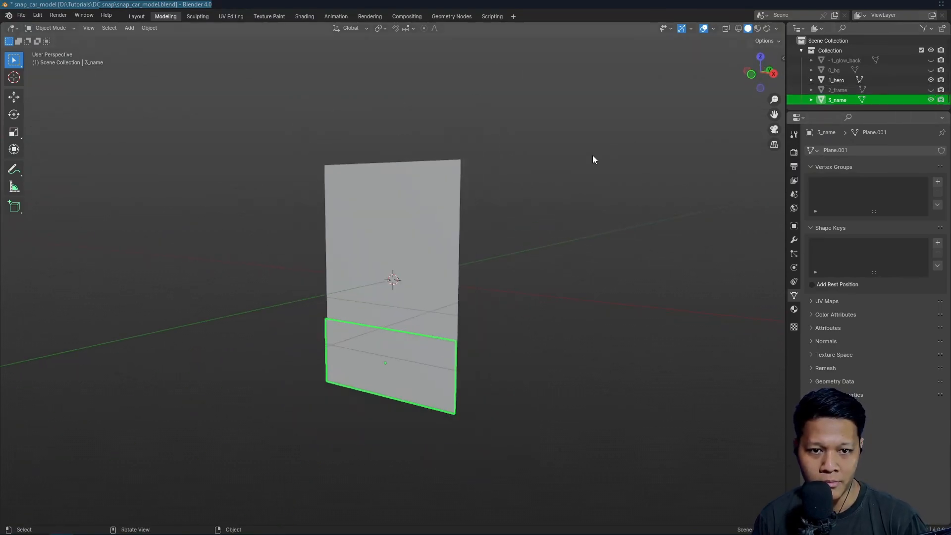
# Select the 1_hero plane and open its mesh in Edit Mode in the front orthographic view
pyautogui.moveTo(574, 171); pyautogui.dragTo(496, 205, button='middle')
pyautogui.scroll(2, 495, 205)
pyautogui.moveTo(456, 242); pyautogui.dragTo(498, 208, button='middle')
pyautogui.moveTo(428, 238); pyautogui.dragTo(453, 268, button='middle')
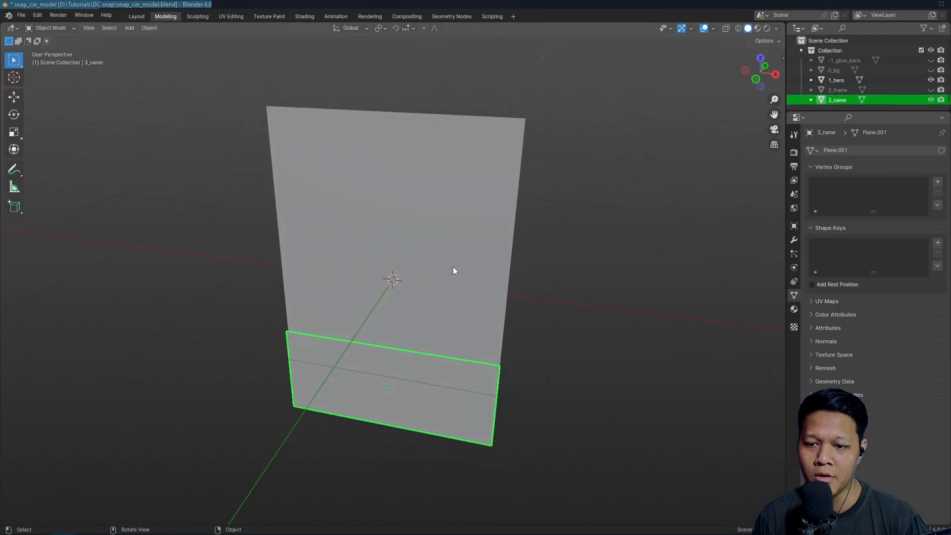
pyautogui.scroll(-2, 307, 141)
pyautogui.moveTo(306, 142); pyautogui.dragTo(314, 177, button='middle')
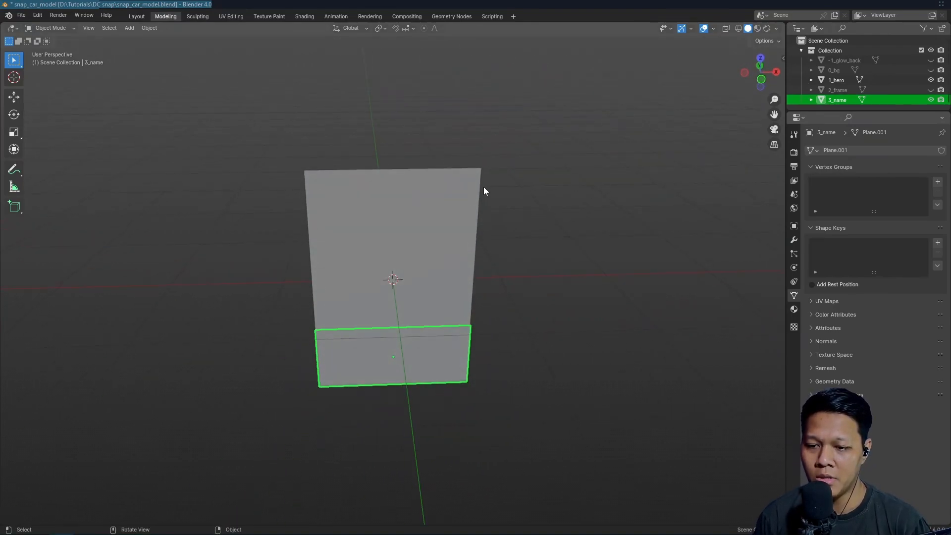
pyautogui.click(359, 270)
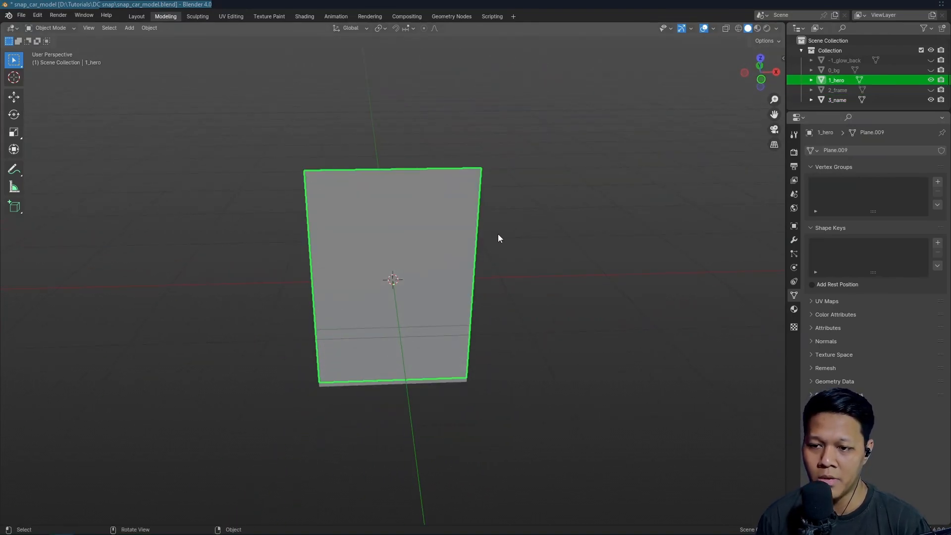
pyautogui.scroll(2, 584, 242)
pyautogui.scroll(-1, 574, 240)
pyautogui.press('KP_1')
pyautogui.press('Tab')
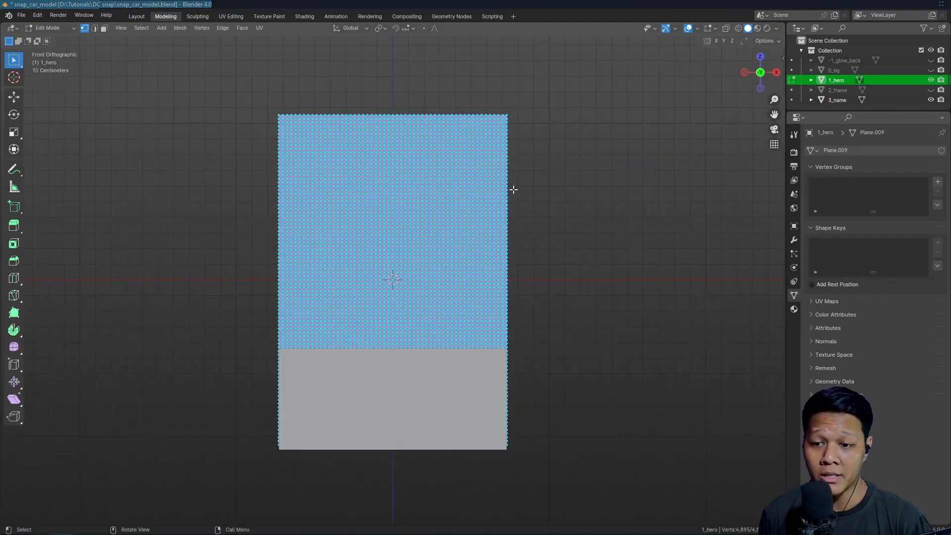
# Examine the vertex grid of the 1_hero plane from several angles and distances
pyautogui.scroll(-3, 525, 198)
pyautogui.moveTo(538, 206); pyautogui.dragTo(454, 240, button='middle')
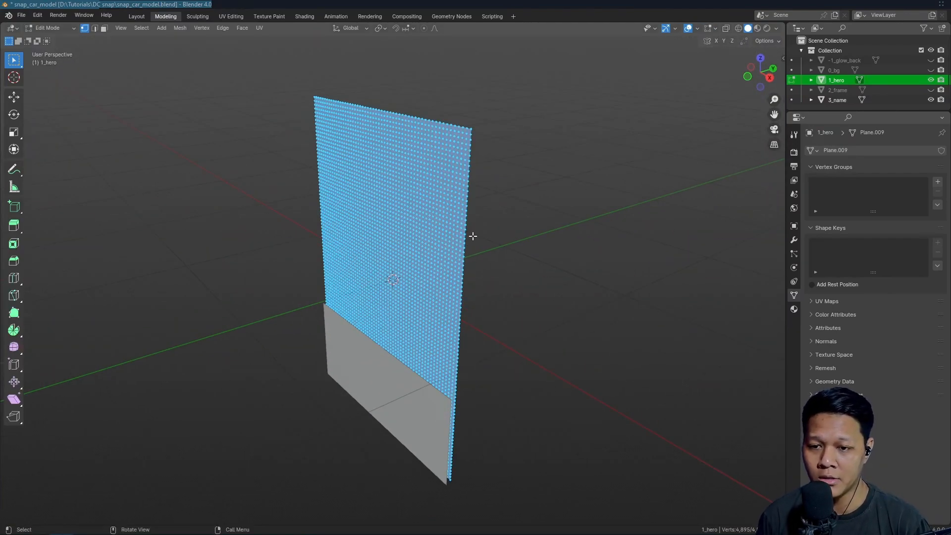
pyautogui.scroll(-2, 505, 233)
pyautogui.scroll(5, 477, 226)
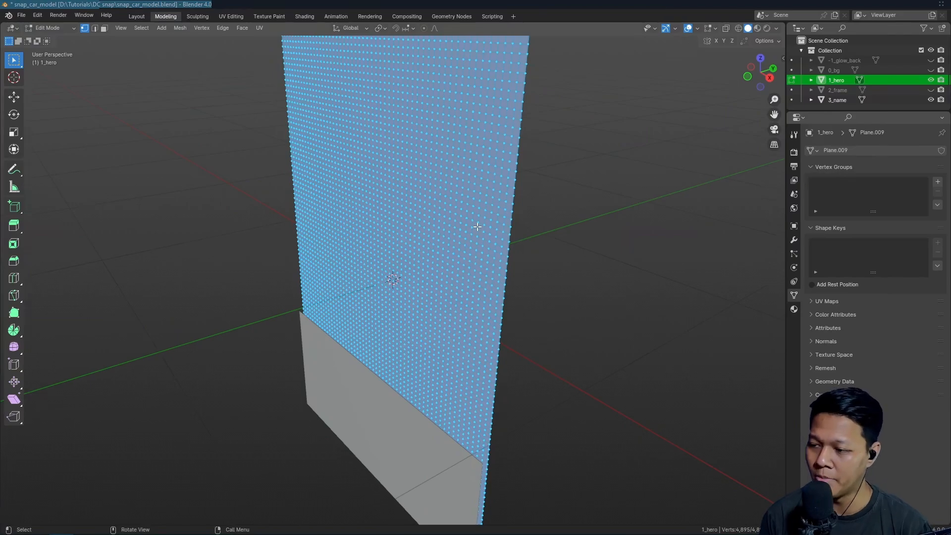
pyautogui.scroll(-5, 460, 245)
pyautogui.moveTo(467, 251); pyautogui.dragTo(506, 243, button='middle')
pyautogui.scroll(3, 472, 224)
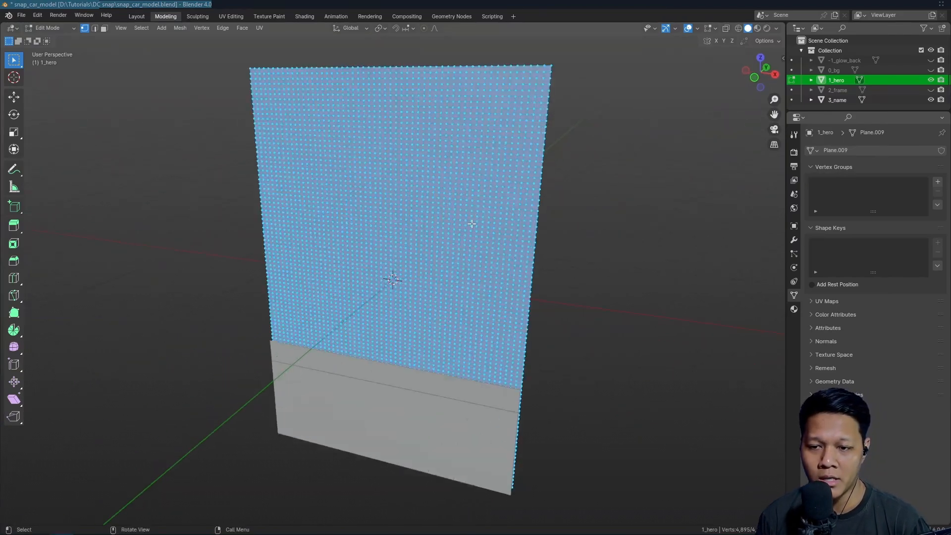
pyautogui.scroll(-1, 334, 142)
pyautogui.scroll(3, 365, 146)
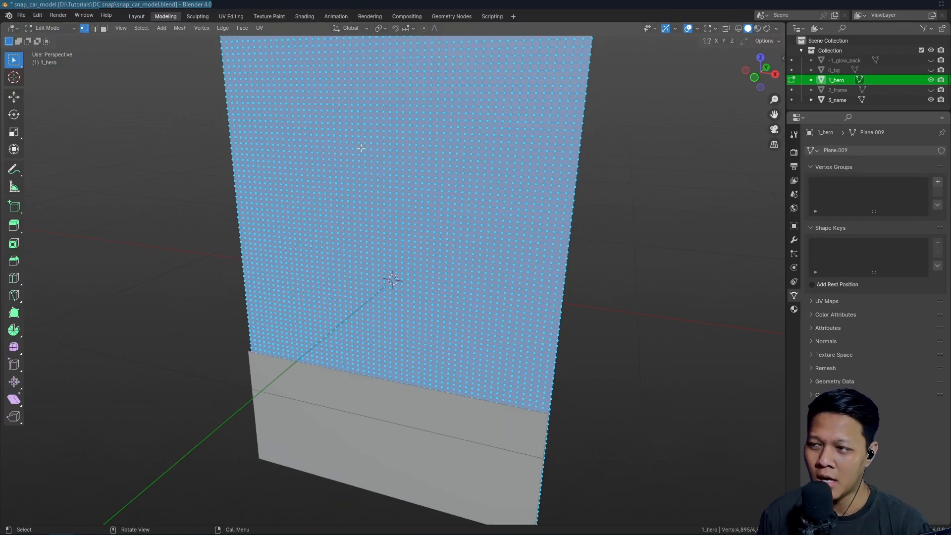
pyautogui.scroll(-1, 361, 148)
pyautogui.scroll(1, 361, 148)
pyautogui.scroll(-2, 259, 138)
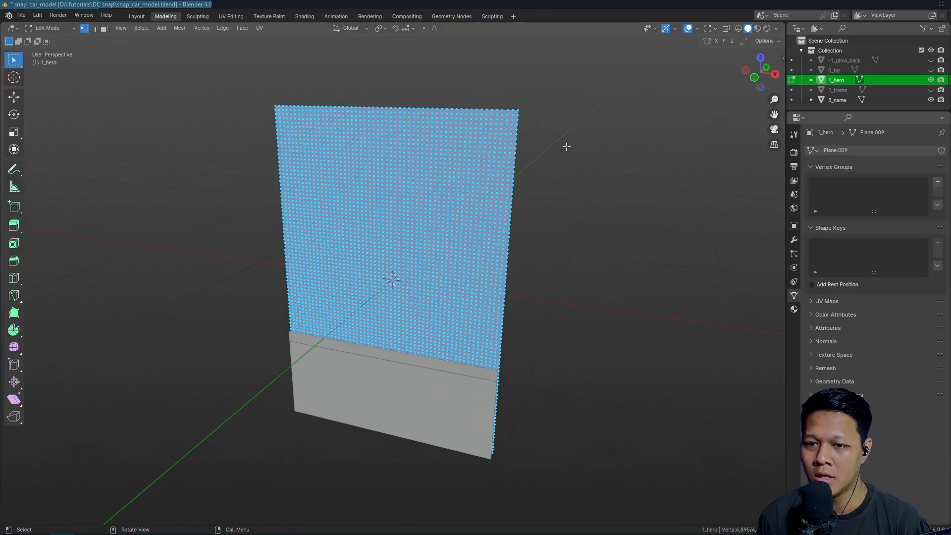
# Hide 1_hero, show 0_bg and 2_frame, and select the frame object in Object Mode
pyautogui.click(931, 80)
pyautogui.click(931, 70)
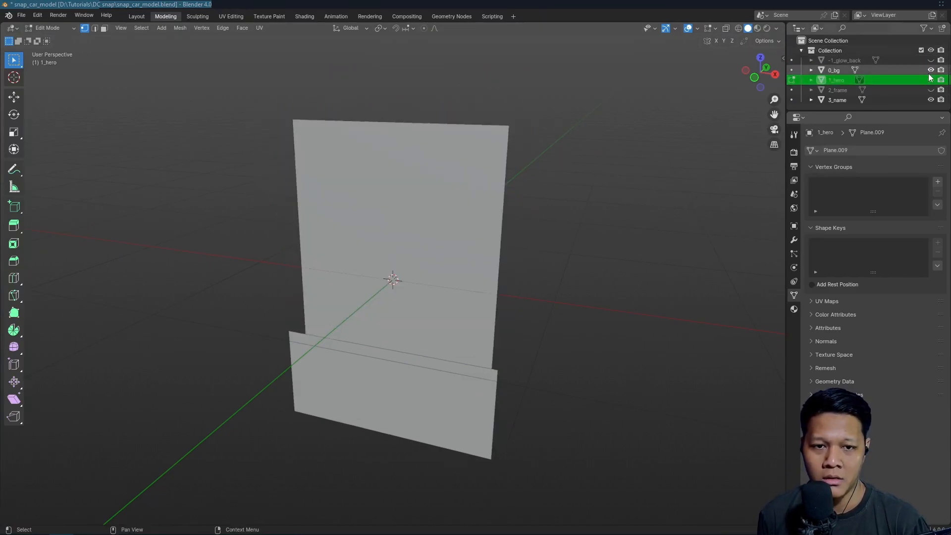
pyautogui.click(834, 71)
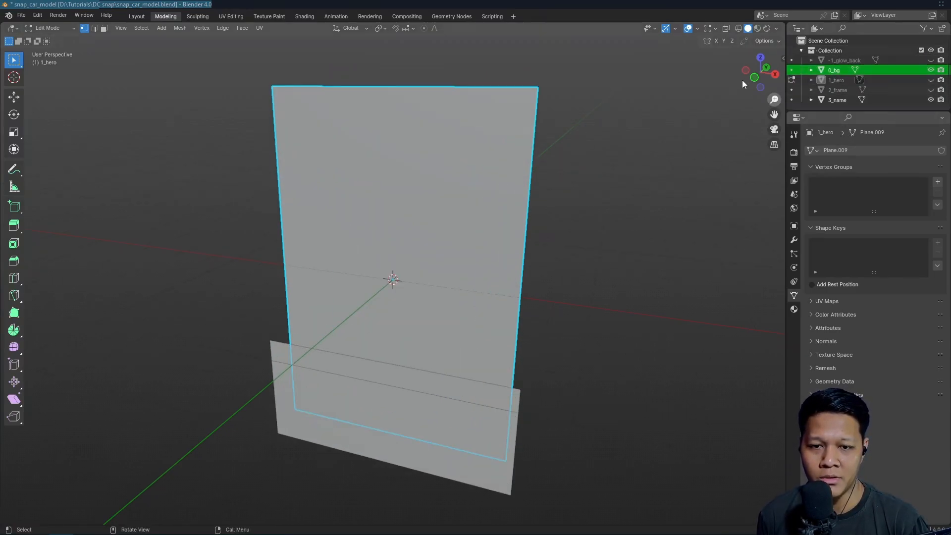
pyautogui.click(930, 90)
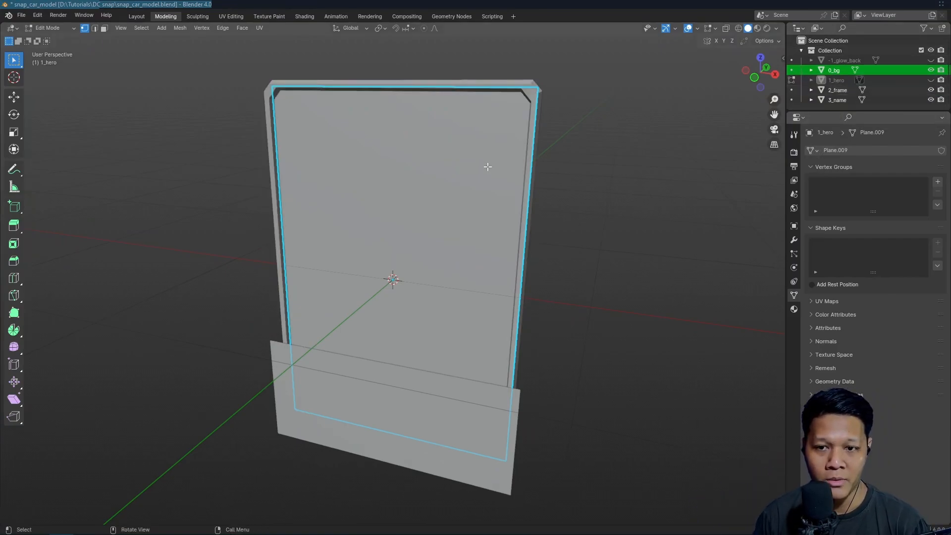
pyautogui.press('Tab')
pyautogui.moveTo(591, 189); pyautogui.dragTo(480, 92, button='middle')
pyautogui.click(495, 81)
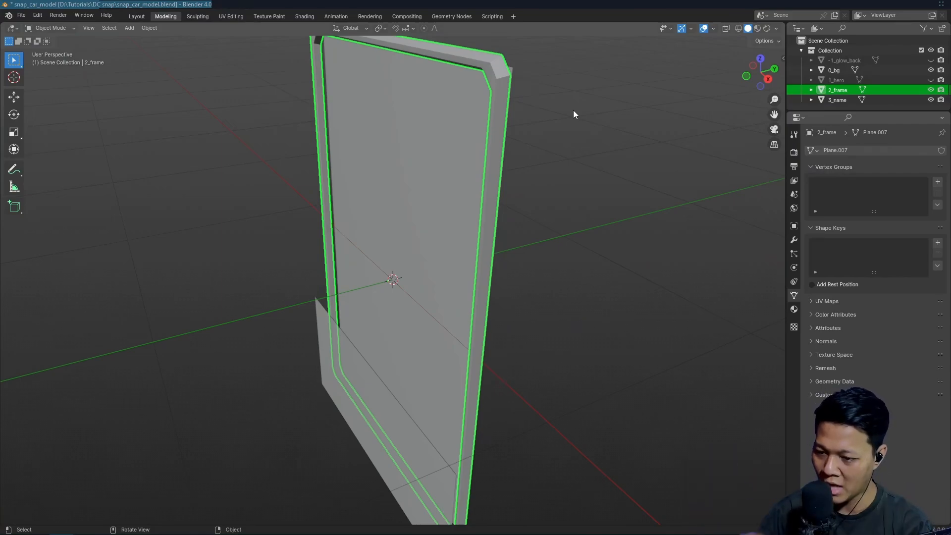
# Show the -1_glow_back layer and hide 1_hero and 0_bg
pyautogui.click(931, 80)
pyautogui.click(931, 59)
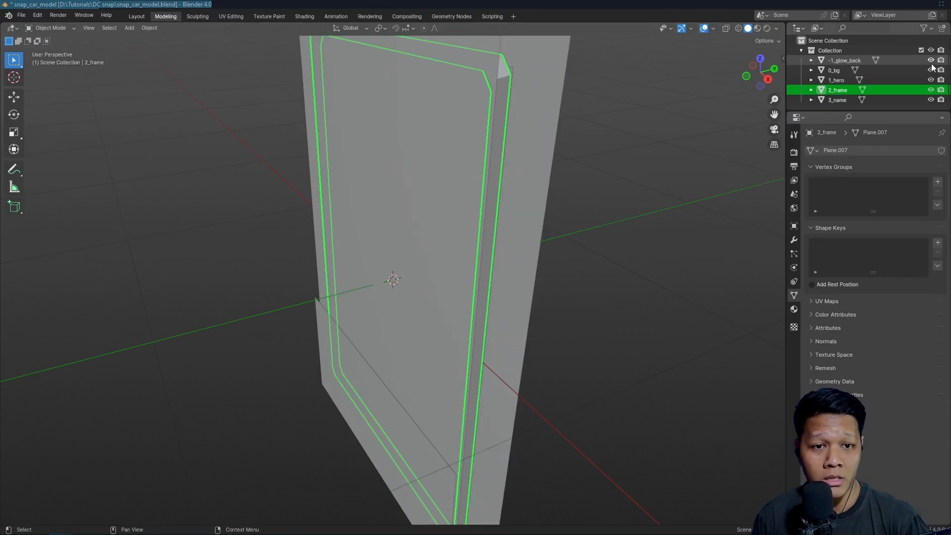
pyautogui.click(931, 80)
pyautogui.click(931, 70)
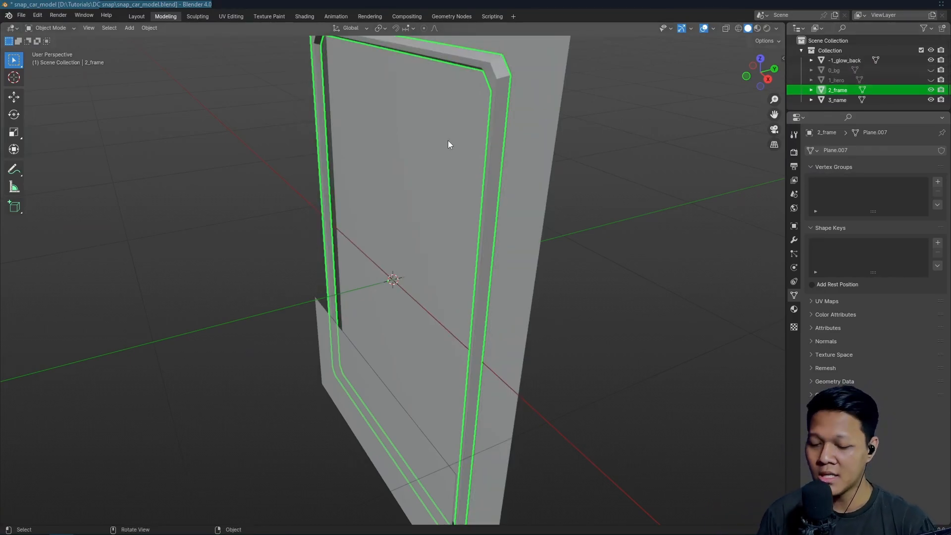
# Select the -1_glow_back plane and view from the front how it extends beyond the frame
pyautogui.moveTo(447, 140); pyautogui.dragTo(409, 187, button='middle')
pyautogui.click(558, 154)
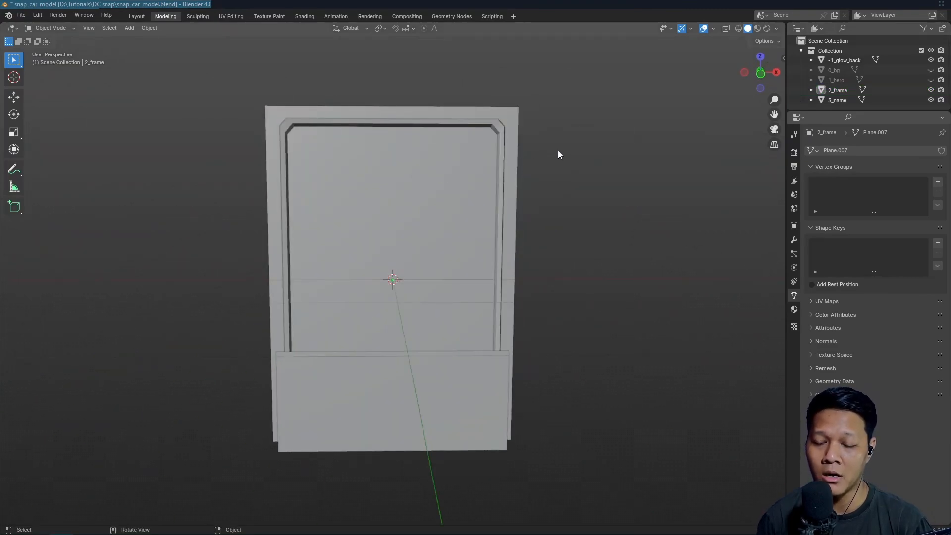
pyautogui.press('KP_1')
pyautogui.click(517, 132)
pyautogui.click(601, 139)
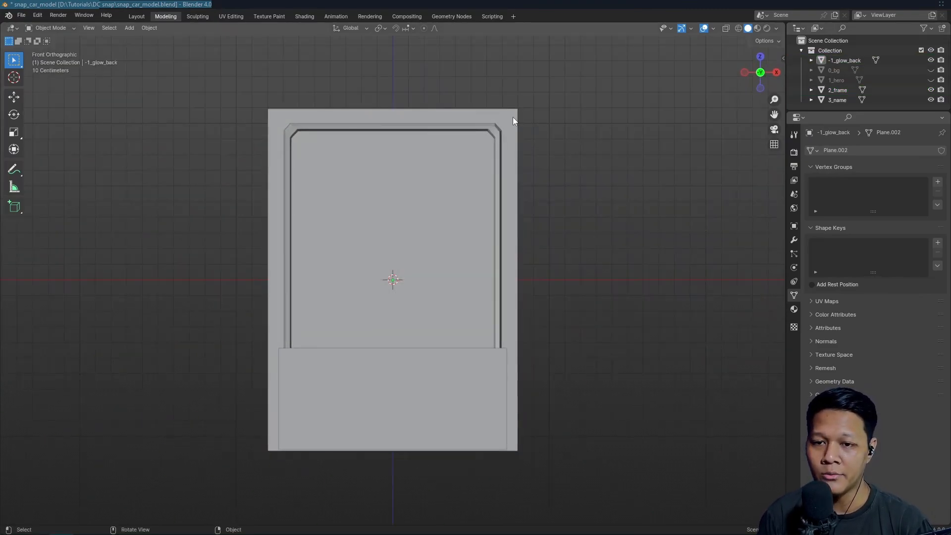
pyautogui.click(513, 117)
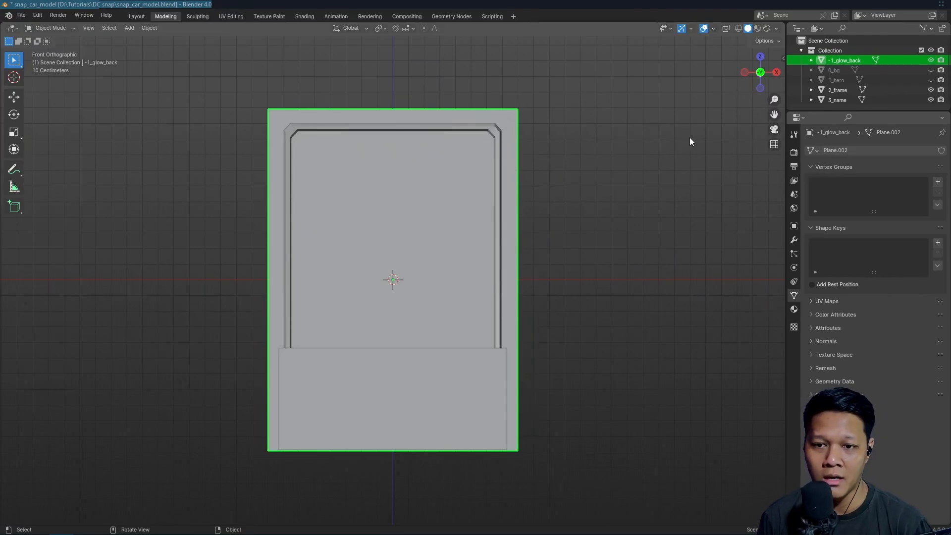
# Show the 0_bg layer again and select it to view its place between the glow plane and the frame
pyautogui.click(931, 70)
pyautogui.moveTo(739, 122); pyautogui.dragTo(521, 147, button='middle')
pyautogui.click(878, 68)
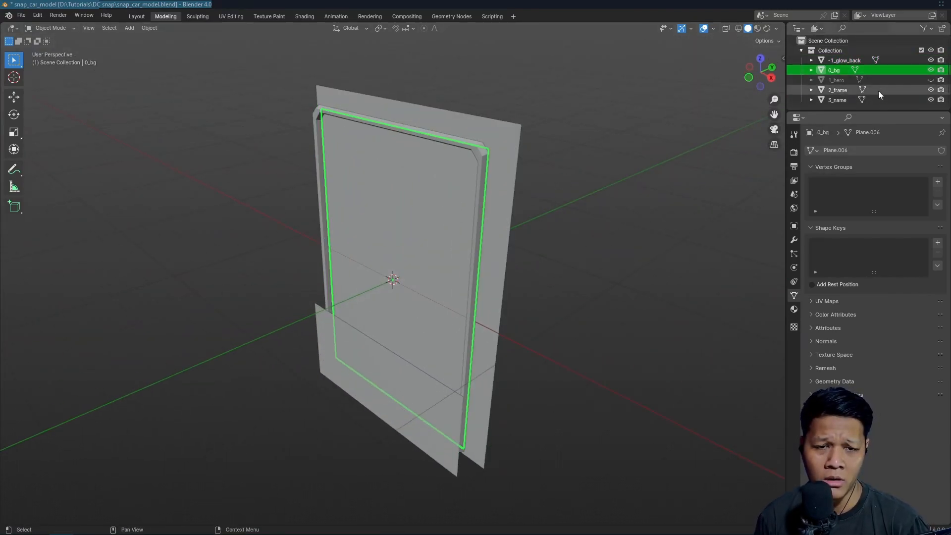
pyautogui.click(902, 61)
pyautogui.click(903, 70)
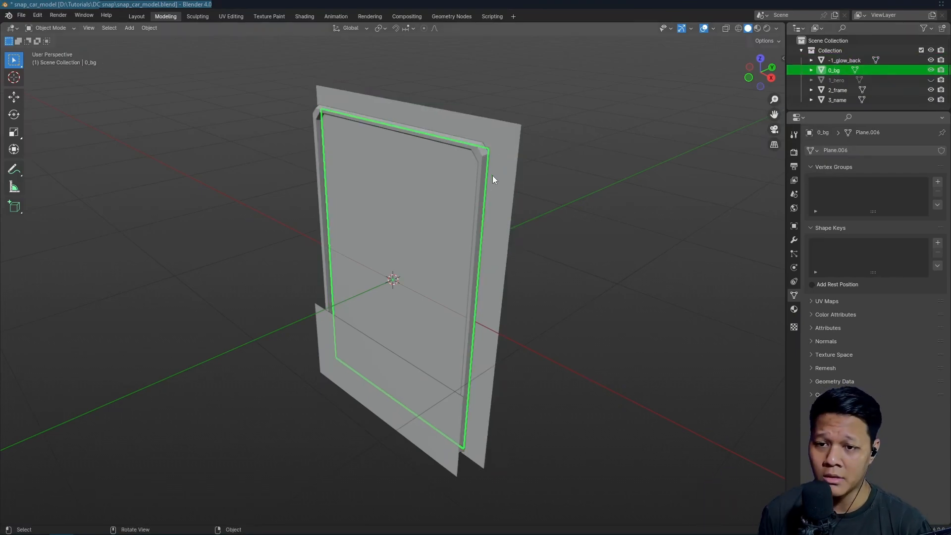
pyautogui.press('g')
pyautogui.press('Escape')
pyautogui.click(539, 170)
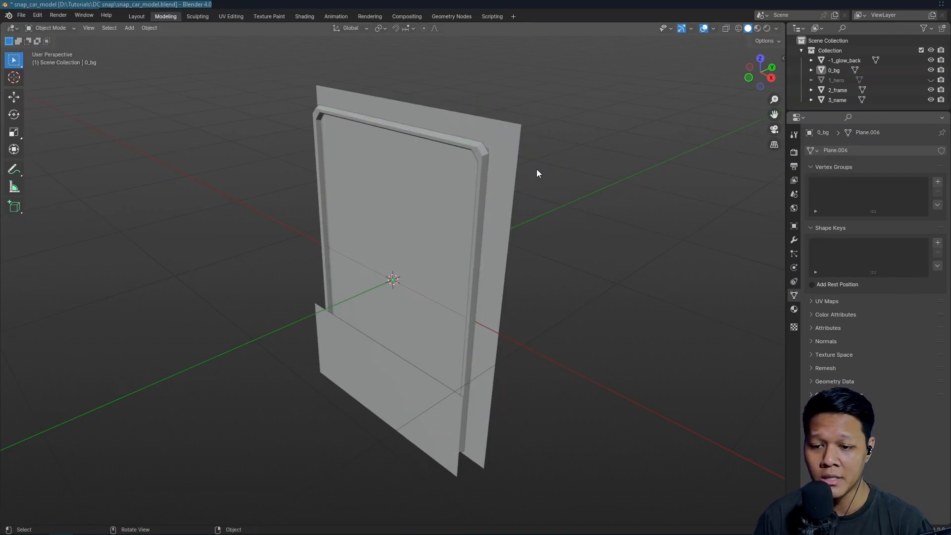
# Switch to Godot and select the mesh nodes under snap_card_model one by one to identify each card layer
pyautogui.scroll(-2, 536, 170)
pyautogui.moveTo(482, 203); pyautogui.dragTo(519, 190, button='middle')
pyautogui.scroll(3, 520, 189)
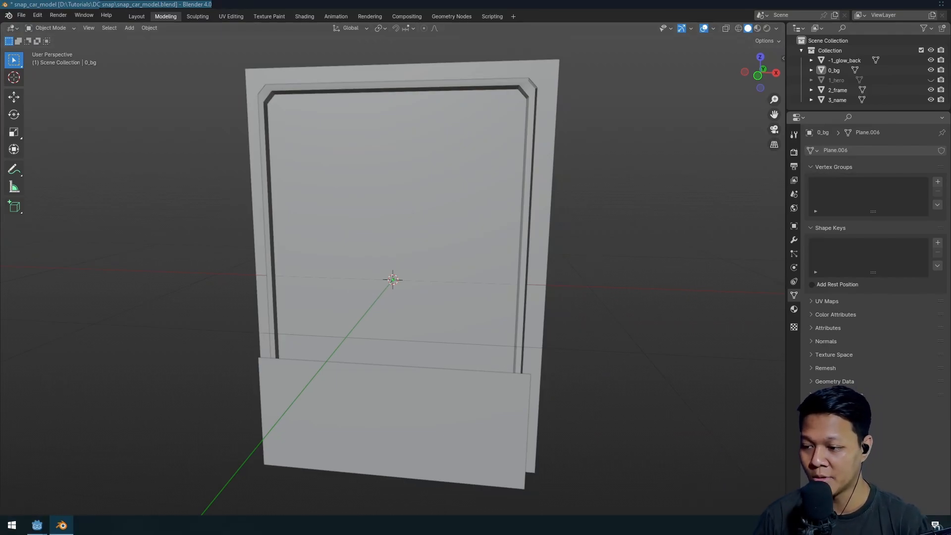
pyautogui.hotkey('alt', 'Tab')
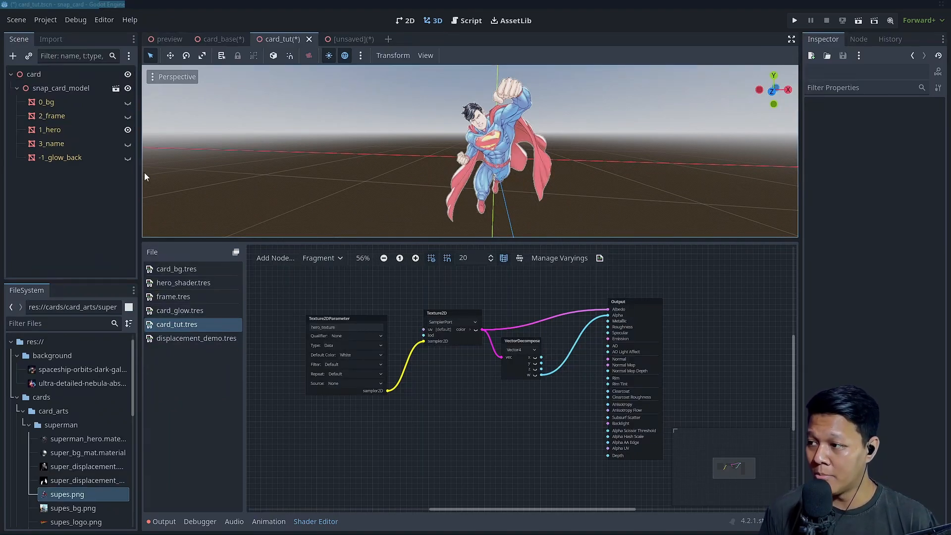
pyautogui.click(94, 145)
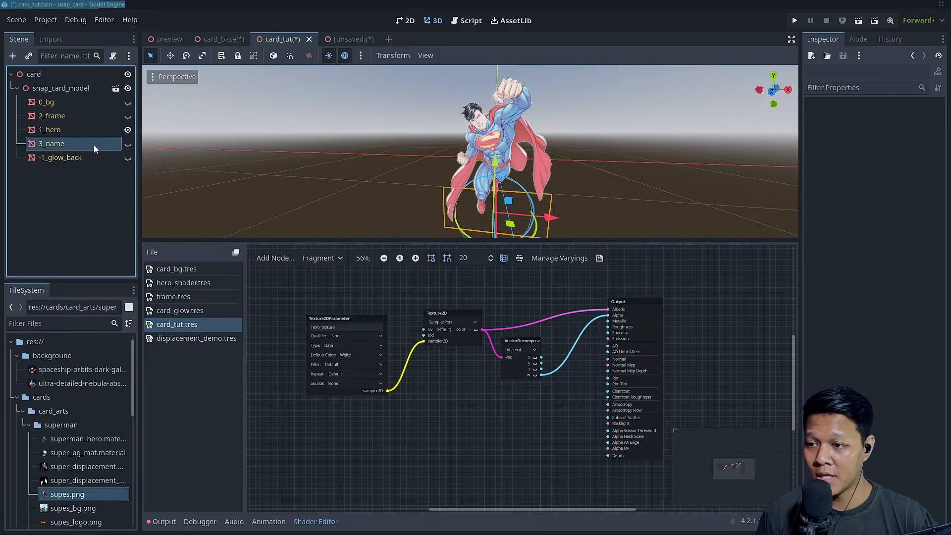
pyautogui.click(96, 156)
pyautogui.click(97, 145)
pyautogui.click(89, 116)
pyautogui.click(82, 104)
pyautogui.click(74, 129)
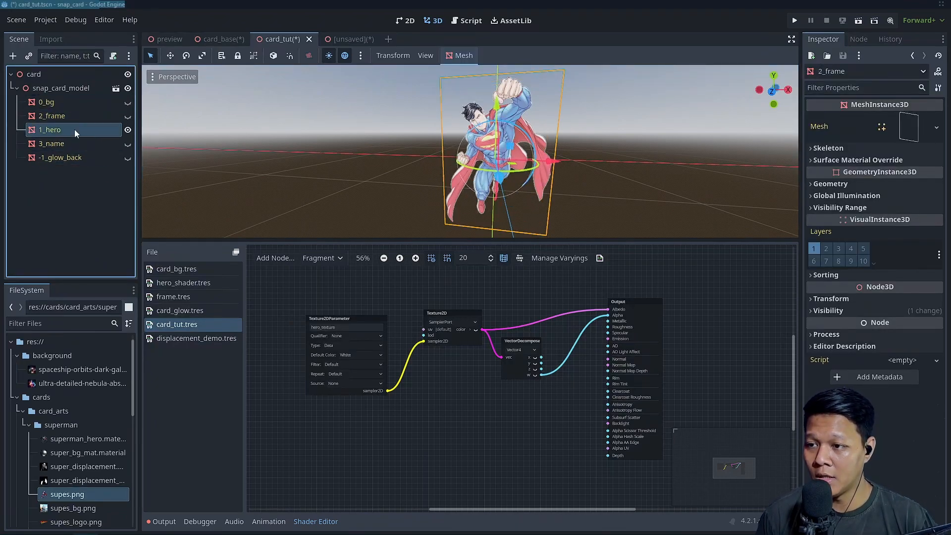
pyautogui.click(74, 143)
pyautogui.click(73, 157)
pyautogui.click(81, 183)
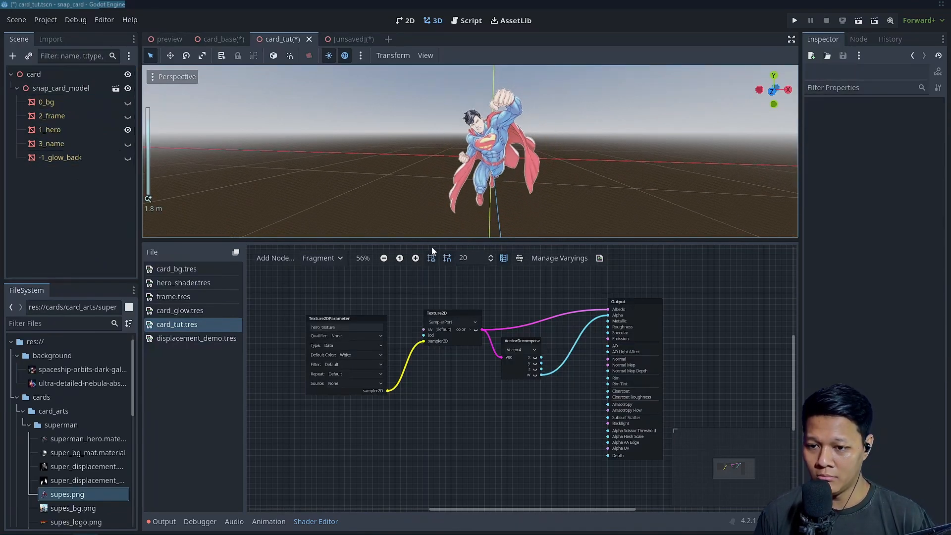
# Enlarge the 3D viewport and compare the outlines of the 3_name, -1_glow_back and 1_hero meshes
pyautogui.moveTo(432, 242); pyautogui.dragTo(436, 298)
pyautogui.scroll(3, 471, 210)
pyautogui.moveTo(471, 210); pyautogui.dragTo(510, 247, button='middle')
pyautogui.scroll(-3, 510, 246)
pyautogui.click(92, 143)
pyautogui.click(88, 157)
pyautogui.click(86, 147)
pyautogui.click(85, 156)
pyautogui.click(79, 133)
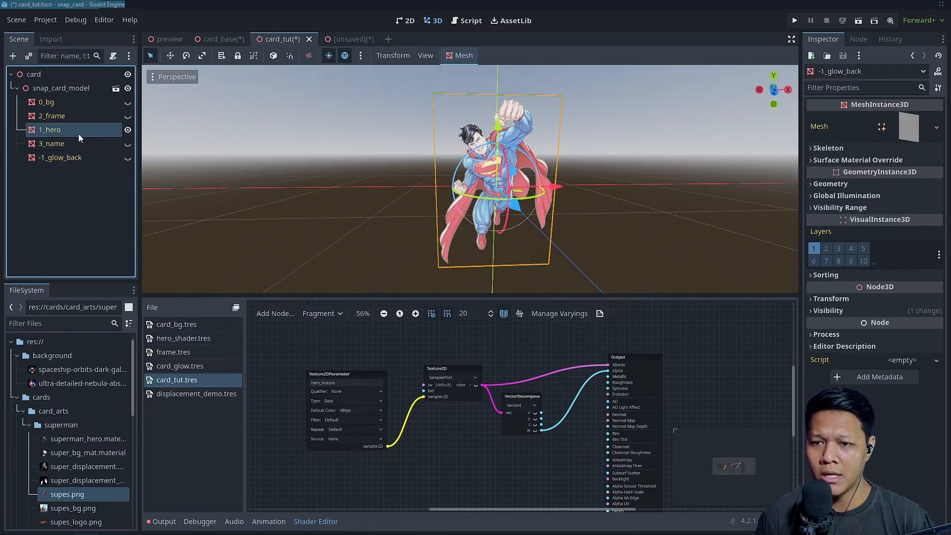
# Select the 1_hero node and enlarge the shader editor to view the card_tut.tres node graph
pyautogui.click(72, 119)
pyautogui.click(68, 128)
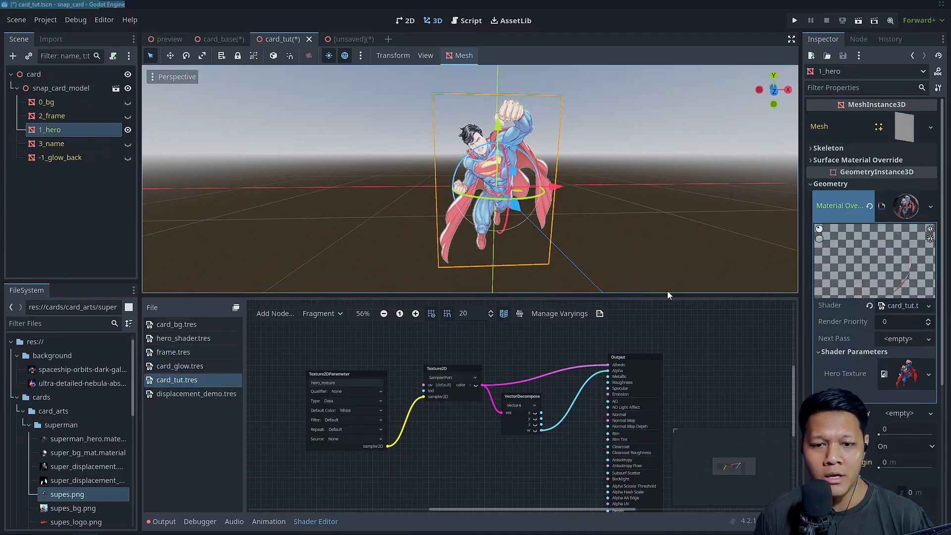
pyautogui.moveTo(667, 296); pyautogui.dragTo(667, 242)
pyautogui.scroll(1, 571, 289)
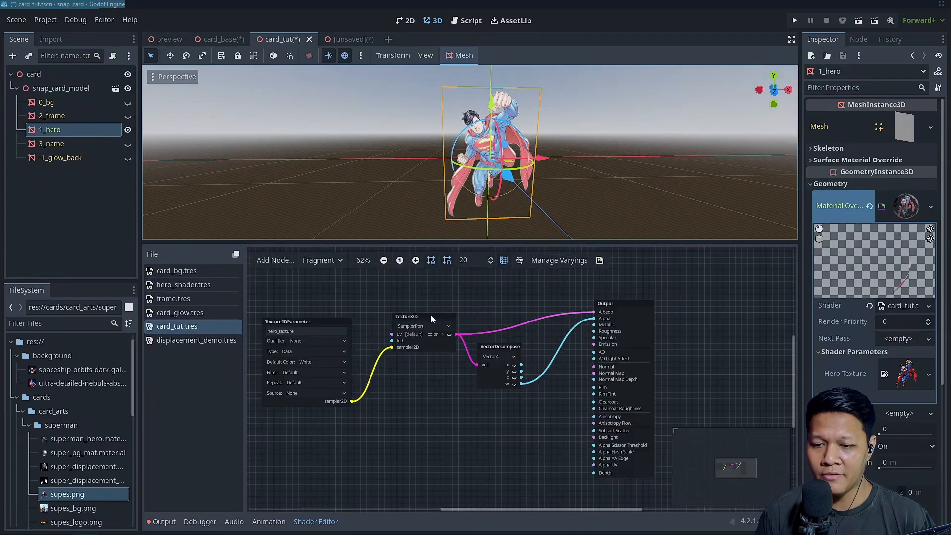
# Try linking the Texture2D color straight to the Output's Alpha, and restore the link through VectorDecompose's w output
pyautogui.scroll(4, 492, 181)
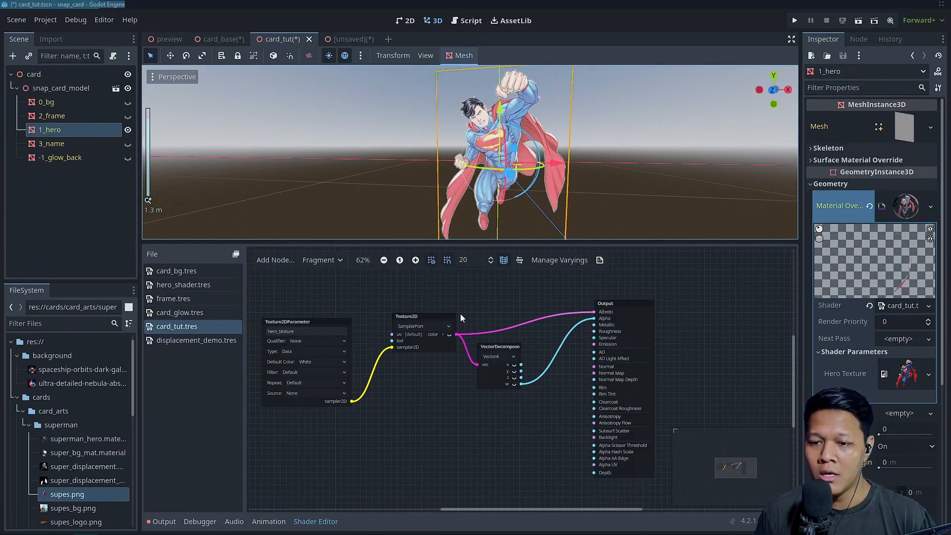
pyautogui.moveTo(485, 364); pyautogui.dragTo(593, 319)
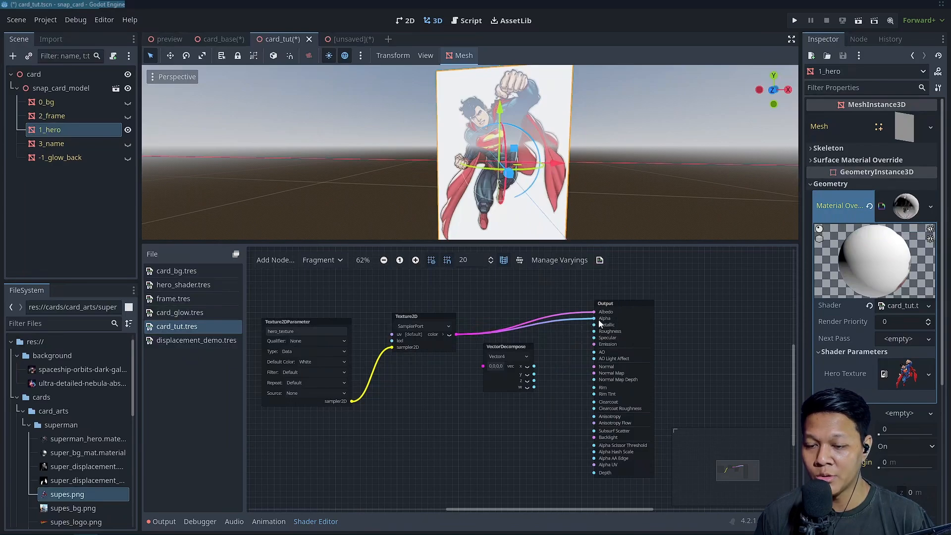
pyautogui.scroll(2, 529, 176)
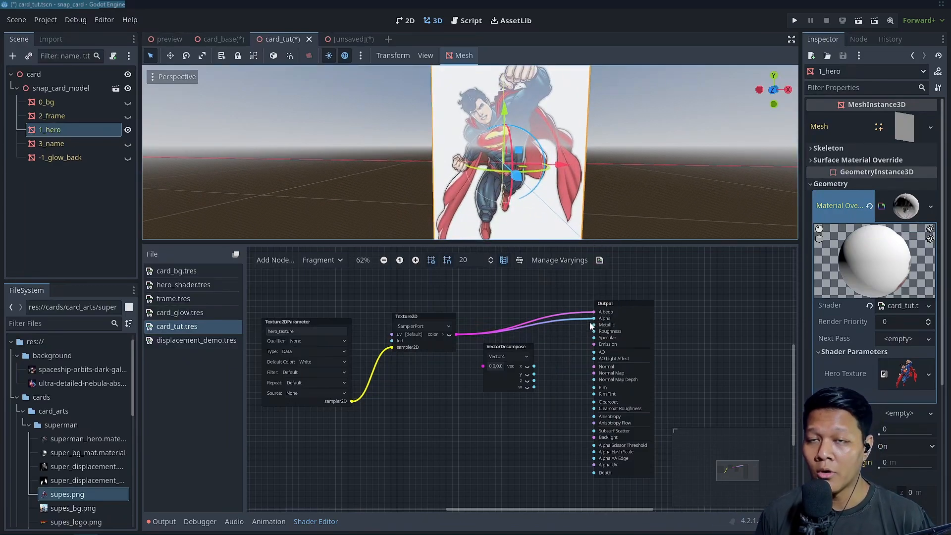
pyautogui.moveTo(594, 319); pyautogui.dragTo(483, 366)
pyautogui.moveTo(590, 333); pyautogui.dragTo(594, 319)
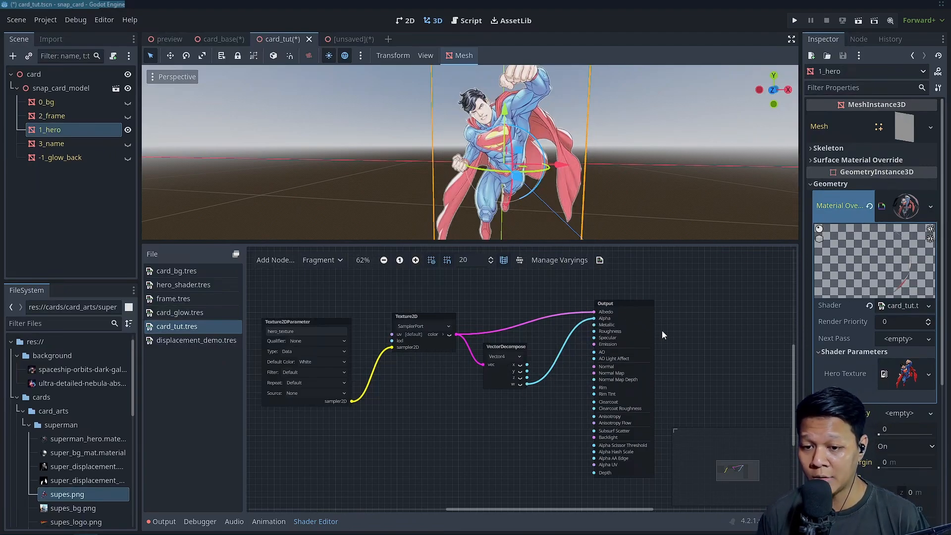
# Switch to the card_base scene and enlarge its 3D viewport to view the finished card's hero layer
pyautogui.moveTo(389, 240); pyautogui.dragTo(393, 224)
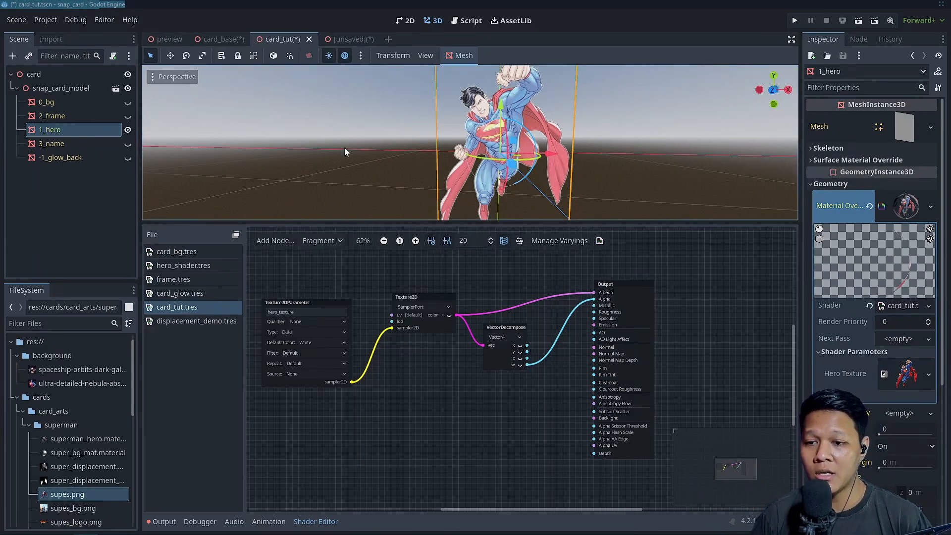
pyautogui.click(223, 39)
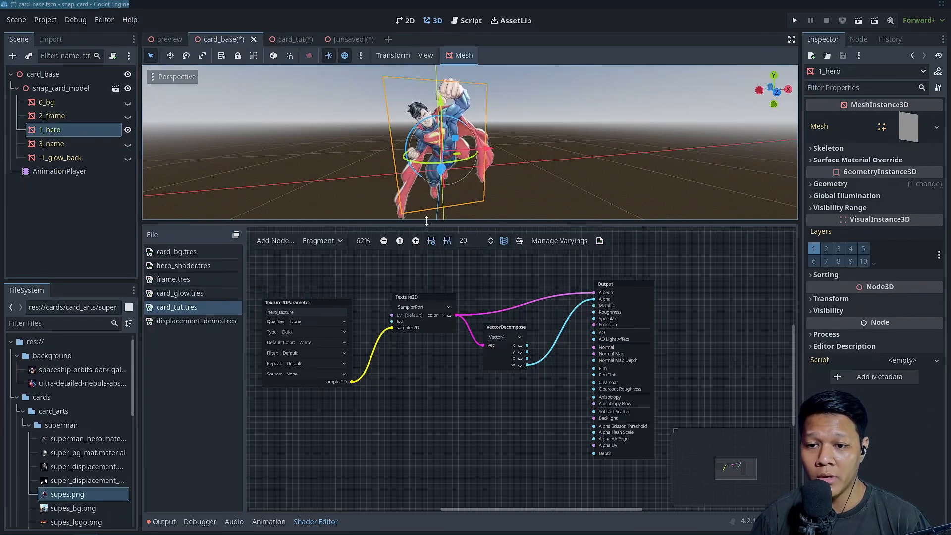
pyautogui.moveTo(425, 224); pyautogui.dragTo(424, 304)
# Briefly show the 3_name, -1_glow_back and 0_bg layers, and hide them again so only 1_hero stays displayed
pyautogui.click(128, 143)
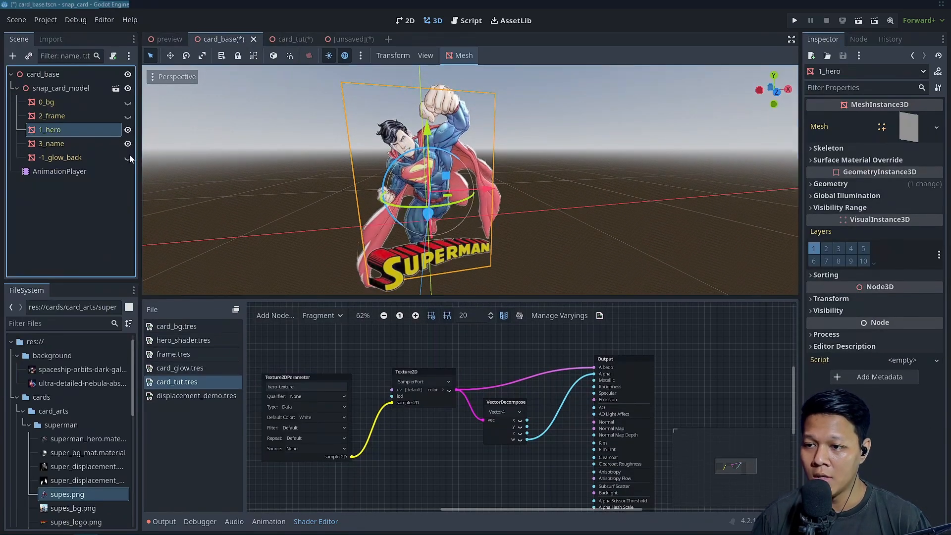
pyautogui.click(128, 158)
pyautogui.click(128, 103)
pyautogui.click(128, 103)
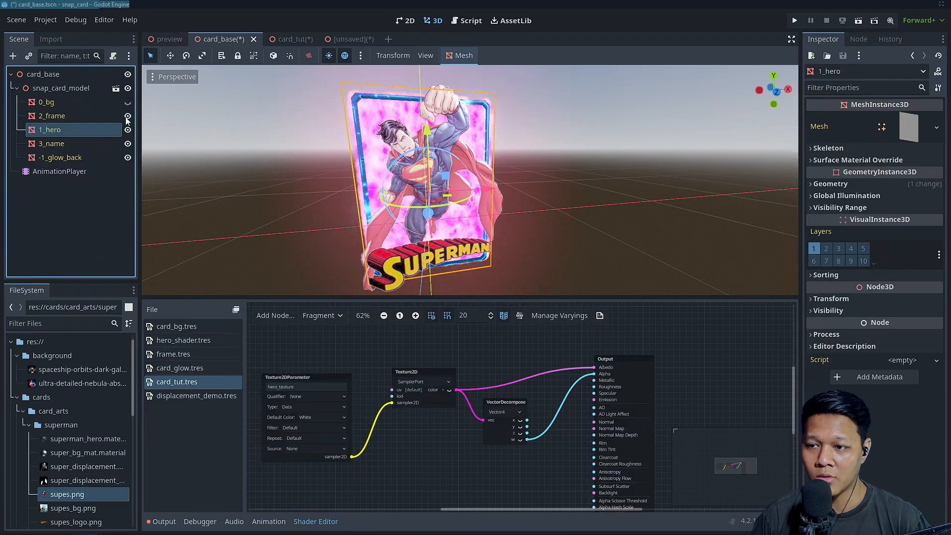
pyautogui.click(128, 144)
pyautogui.click(127, 157)
# Clear the node selection and examine the hero artwork's raised relief from several front angles, close up and farther away
pyautogui.scroll(4, 456, 183)
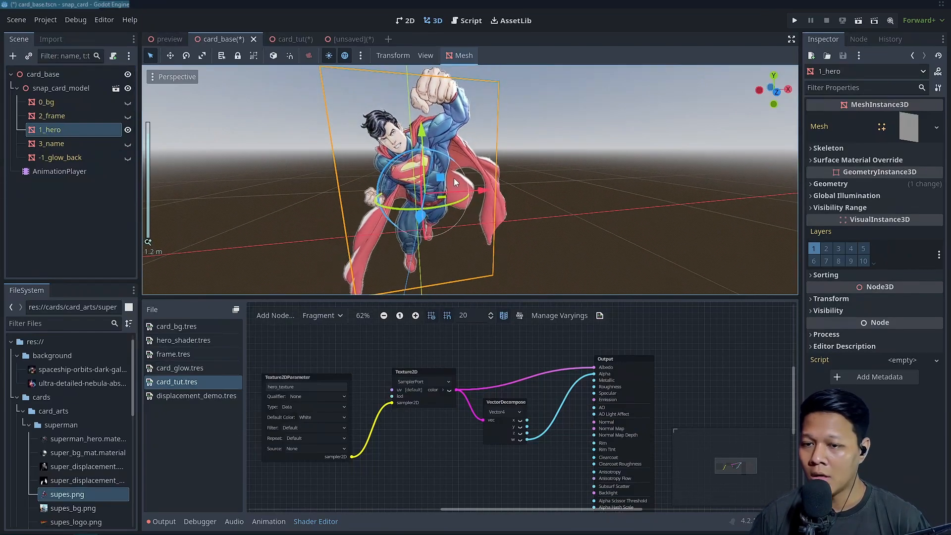
pyautogui.moveTo(456, 182)
pyautogui.mouseDown(button='middle')
pyautogui.moveTo(490, 184)
pyautogui.moveTo(426, 177)
pyautogui.moveTo(471, 174)
pyautogui.mouseUp(button='middle')
pyautogui.scroll(-3, 424, 177)
pyautogui.click(619, 155)
pyautogui.scroll(-4, 619, 164)
pyautogui.moveTo(610, 173); pyautogui.dragTo(476, 159, button='middle')
pyautogui.scroll(6, 617, 175)
pyautogui.scroll(6, 600, 174)
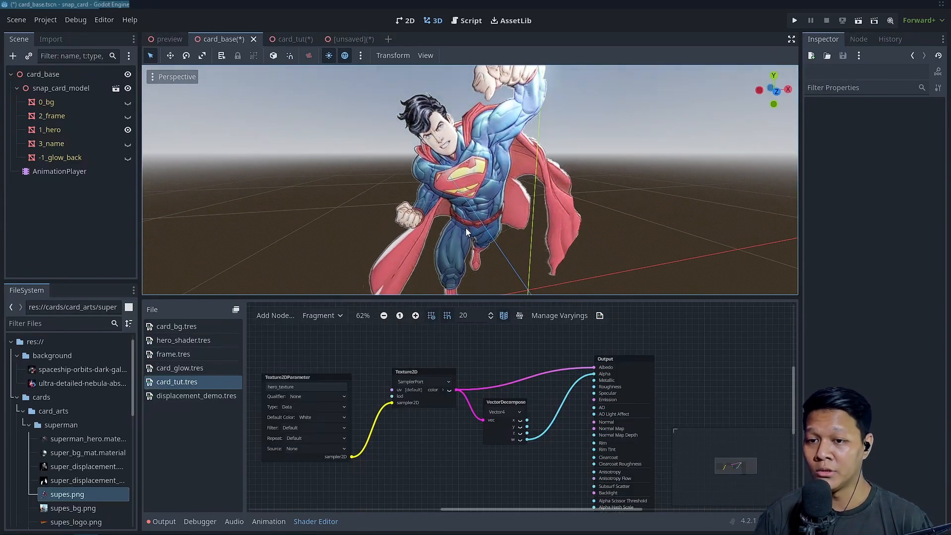
pyautogui.scroll(-6, 475, 159)
pyautogui.scroll(4, 476, 158)
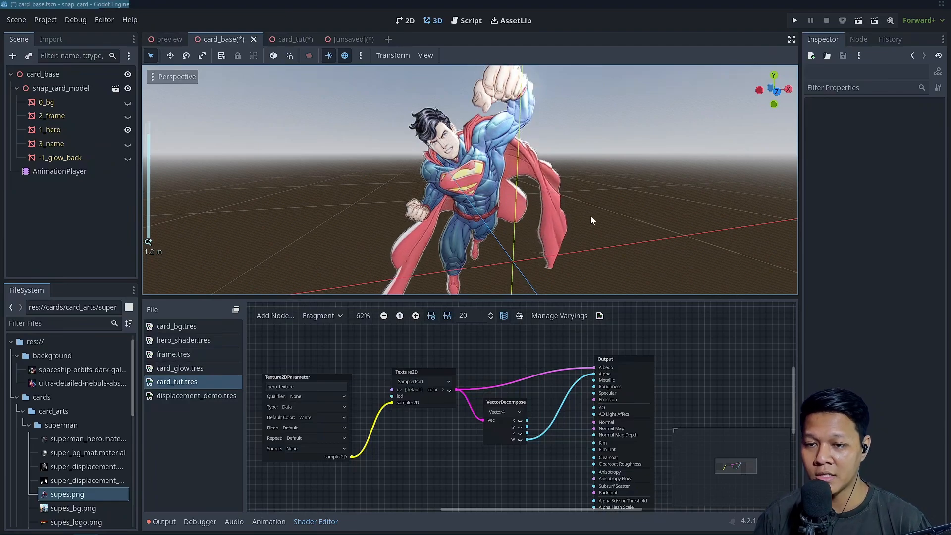
# Examine the hero mesh's depth edge-on from the side, from above and from the front
pyautogui.moveTo(487, 203); pyautogui.dragTo(613, 193, button='middle')
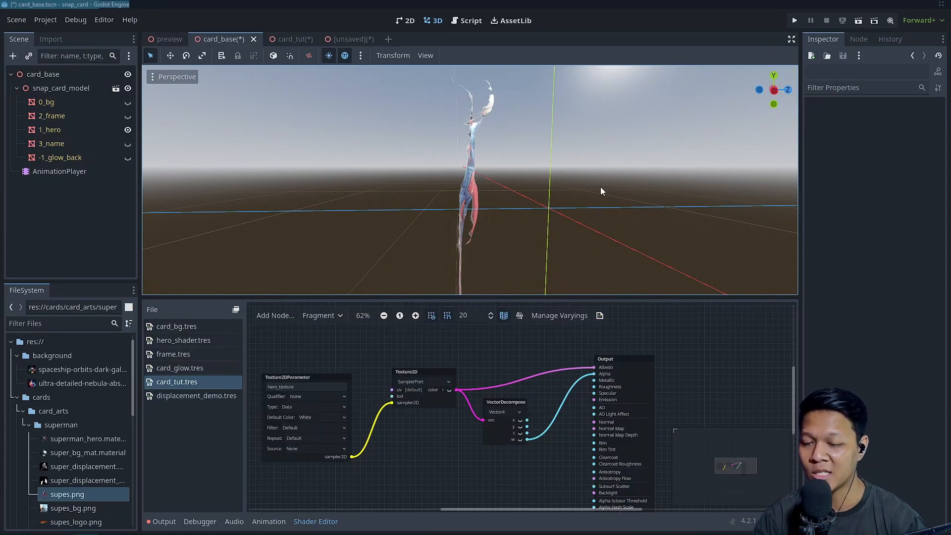
pyautogui.scroll(-2, 512, 144)
pyautogui.moveTo(550, 196); pyautogui.dragTo(459, 135, button='middle')
pyautogui.scroll(2, 480, 131)
pyautogui.scroll(-3, 498, 110)
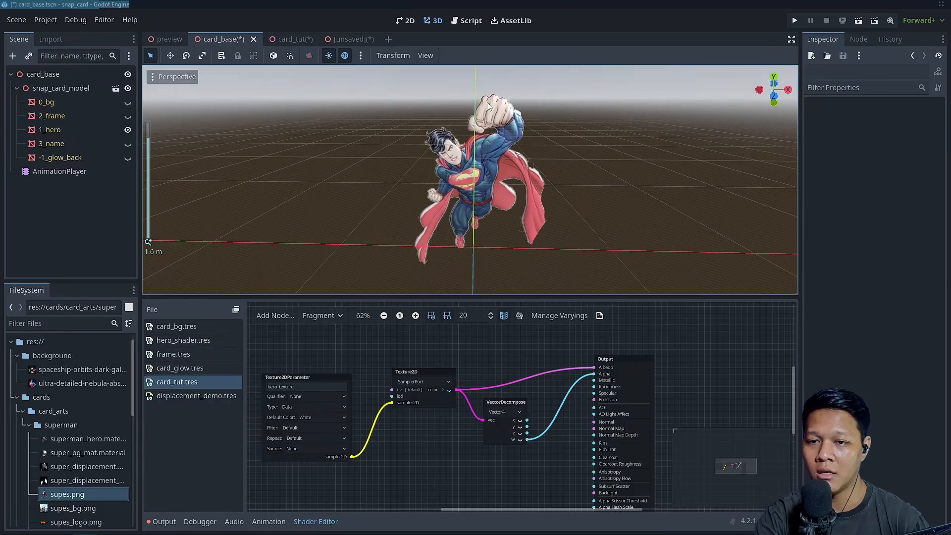
pyautogui.scroll(3, 520, 103)
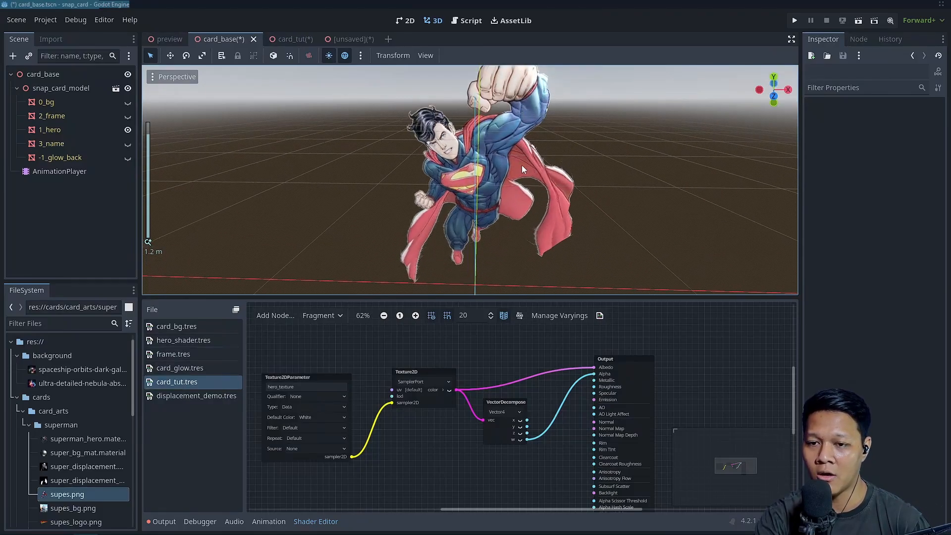
pyautogui.scroll(-2, 521, 198)
pyautogui.moveTo(520, 204); pyautogui.dragTo(579, 223, button='middle')
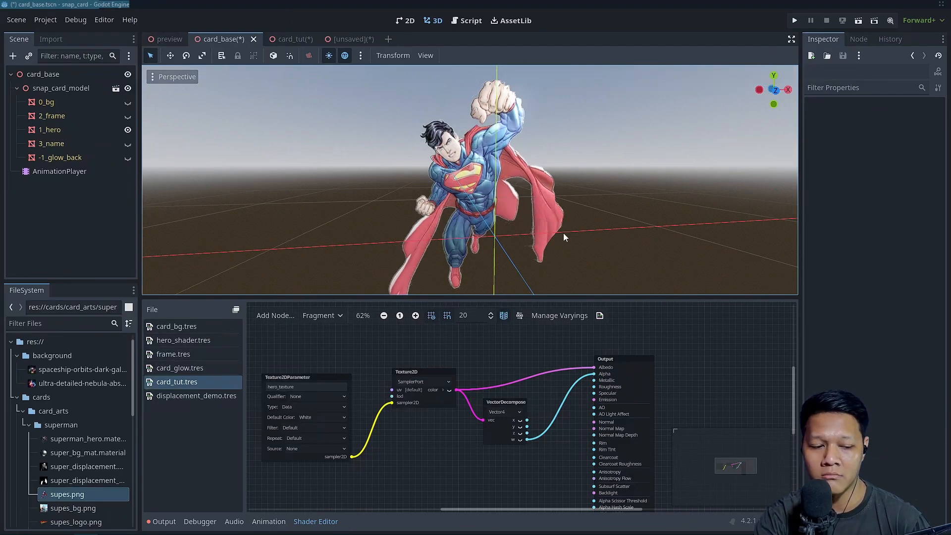
pyautogui.scroll(-4, 506, 210)
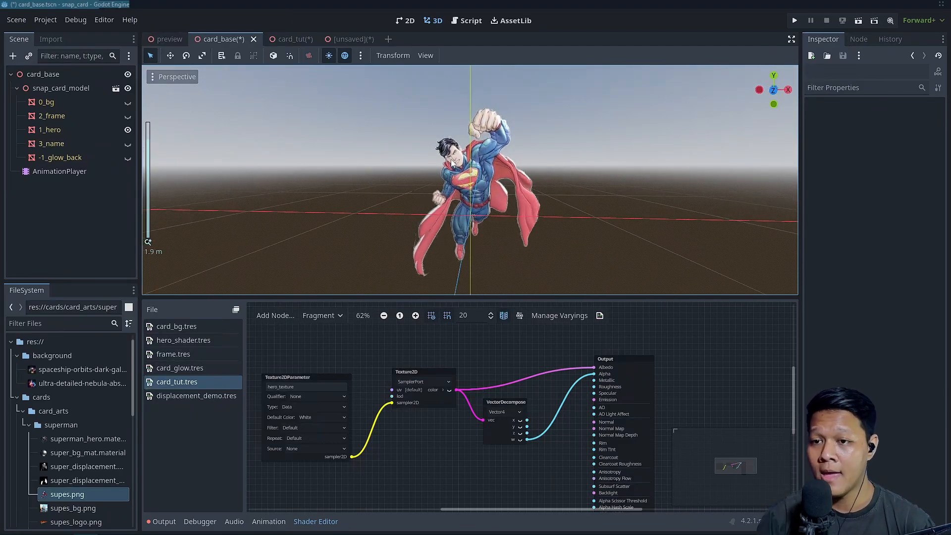
pyautogui.scroll(2, 490, 175)
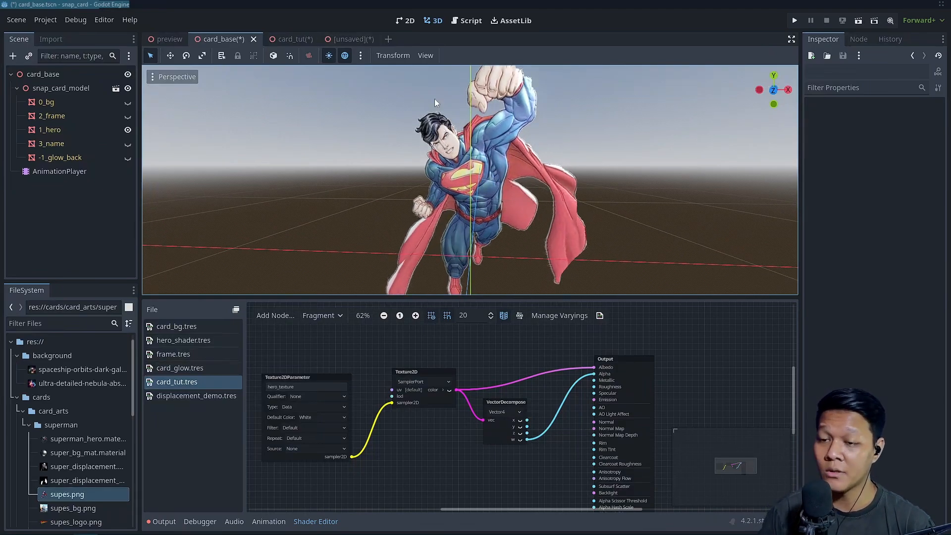
# Open the unsaved scene with the displaced plane and enlarge the viewport to view the mesh from its side
pyautogui.click(353, 39)
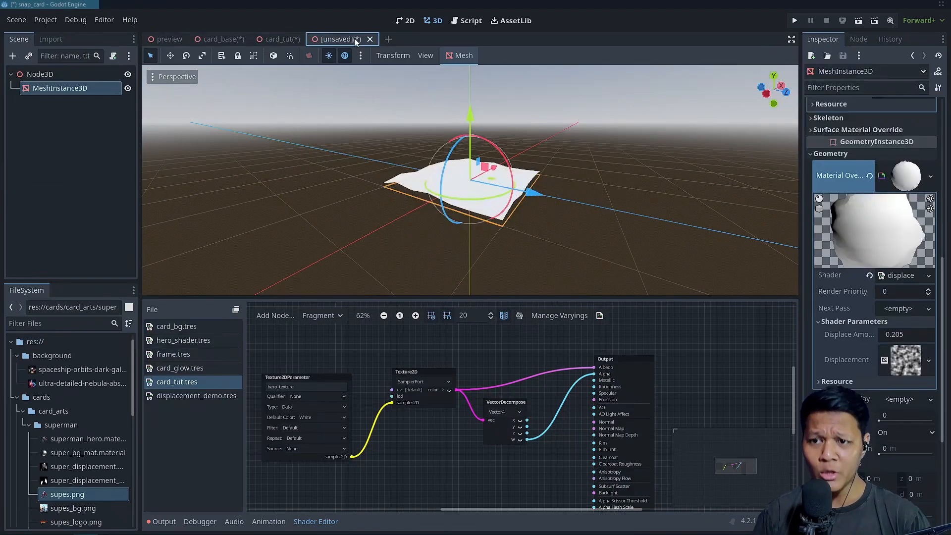
pyautogui.moveTo(440, 296); pyautogui.dragTo(440, 341)
pyautogui.scroll(7, 427, 219)
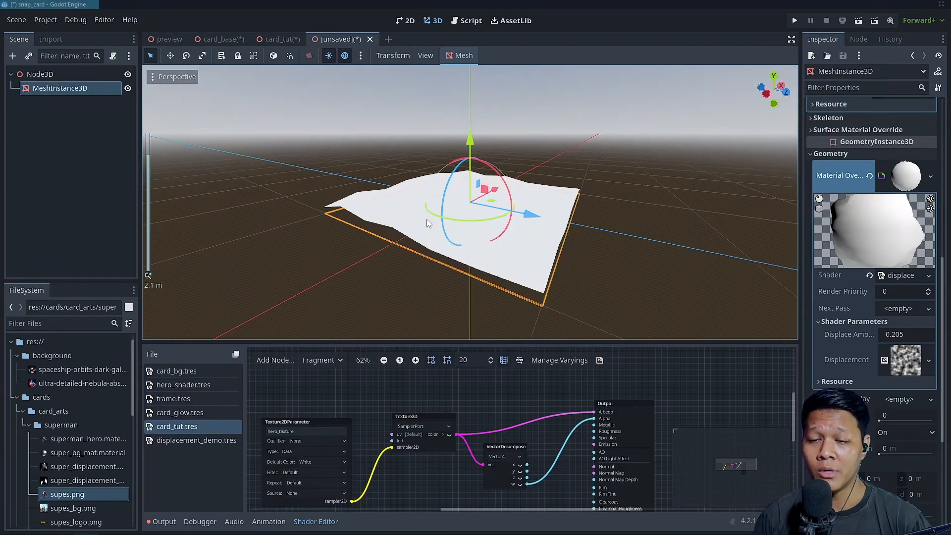
pyautogui.moveTo(426, 219); pyautogui.dragTo(508, 229, button='middle')
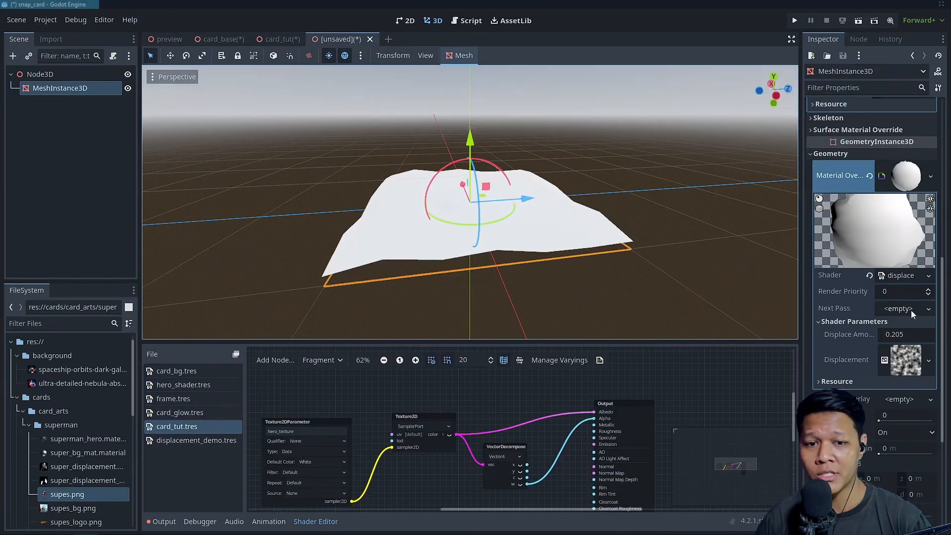
# Set the plane material's Displace Amount shader parameter to 0.5 and view the raised surface
pyautogui.scroll(4, 909, 353)
pyautogui.click(904, 442)
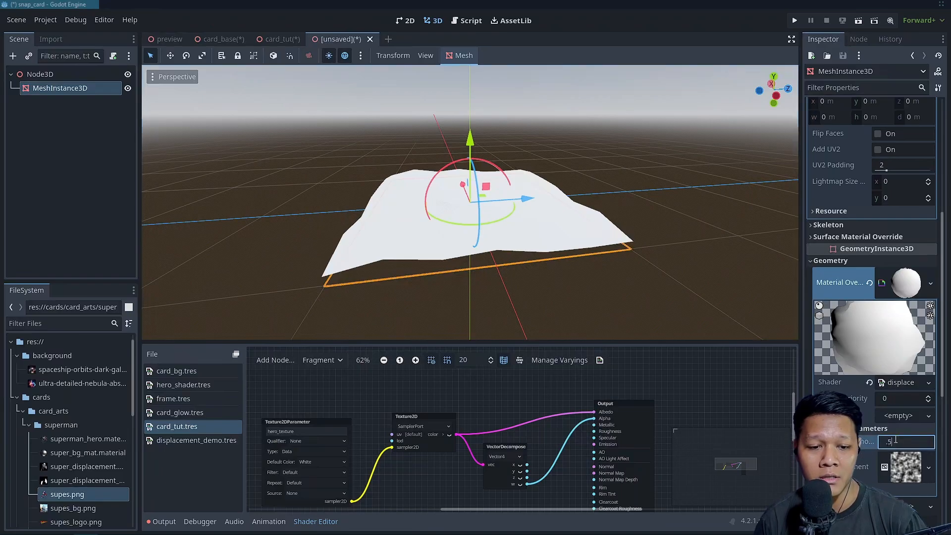
pyautogui.write('0.5')
pyautogui.press('Return')
pyautogui.scroll(-4, 567, 169)
pyautogui.moveTo(567, 168); pyautogui.dragTo(492, 134, button='middle')
pyautogui.scroll(4, 533, 200)
pyautogui.moveTo(534, 201); pyautogui.dragTo(525, 206, button='middle')
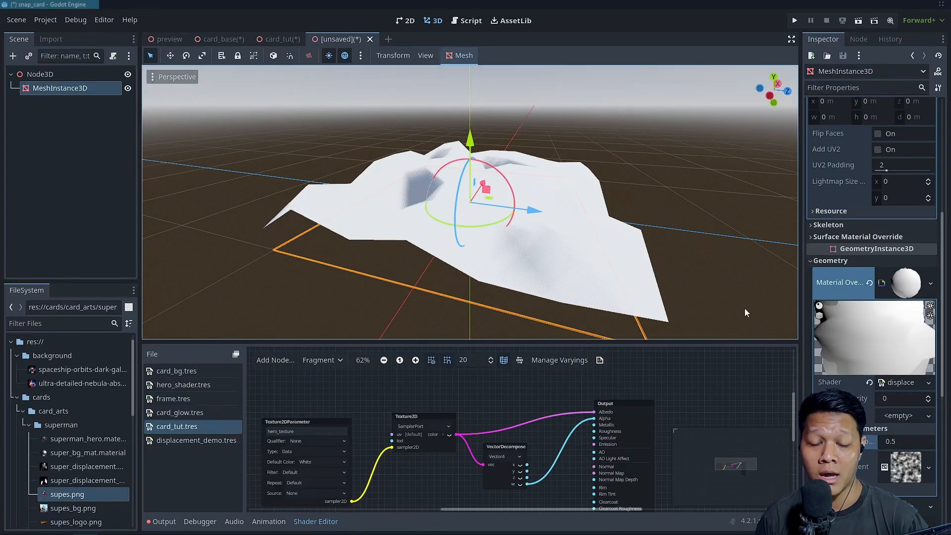
# Lower the Displace Amount to 0.42 and expand the Displacement noise texture's settings
pyautogui.moveTo(891, 445)
pyautogui.mouseDown()
pyautogui.moveTo(852, 445)
pyautogui.moveTo(926, 445)
pyautogui.moveTo(860, 442)
pyautogui.moveTo(896, 442)
pyautogui.mouseUp()
pyautogui.click(903, 471)
pyautogui.click(909, 475)
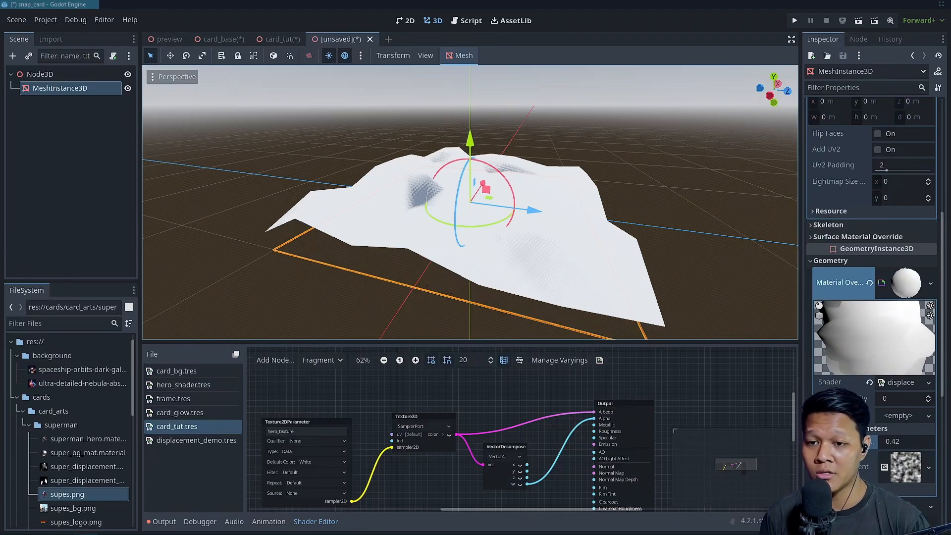
pyautogui.click(911, 471)
pyautogui.scroll(-3, 914, 475)
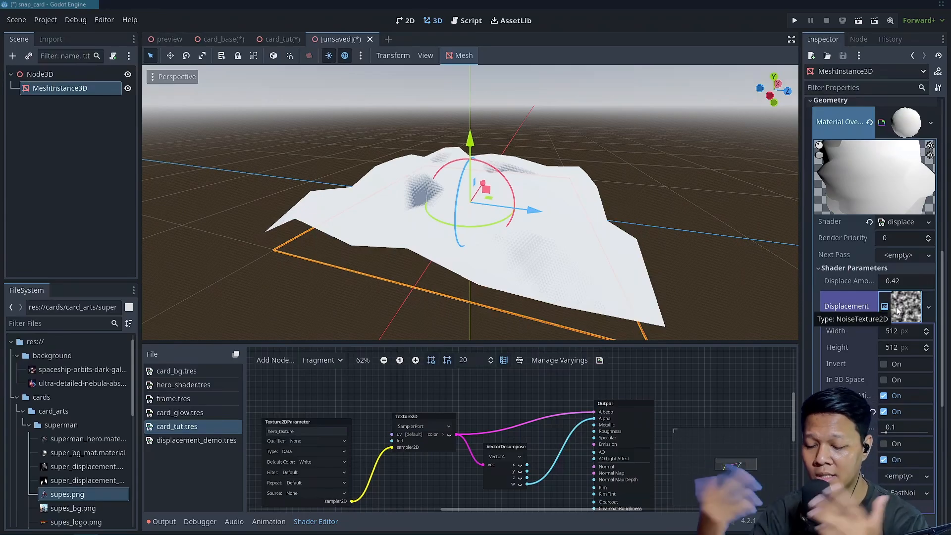
# Set the plane mesh's Subdivide Width and Subdivide Depth to 15 each
pyautogui.scroll(5, 918, 245)
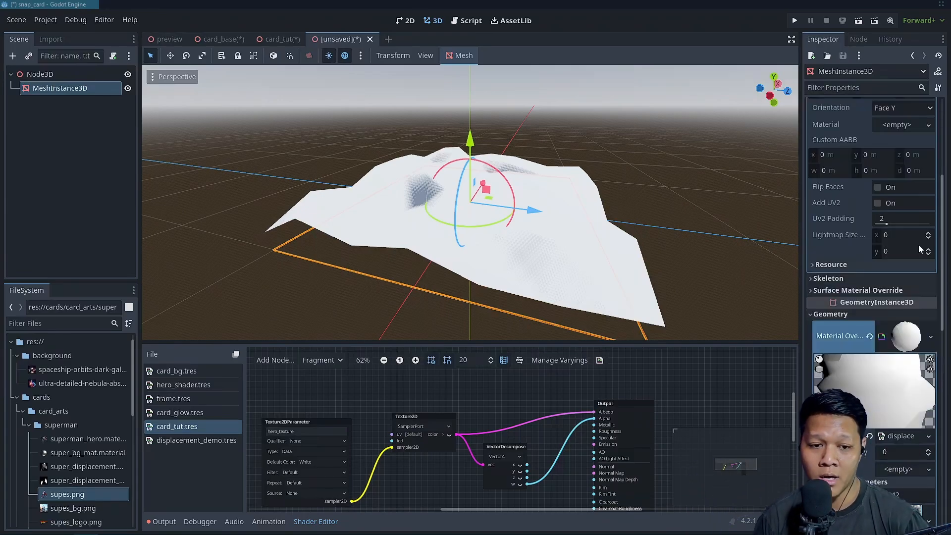
pyautogui.scroll(5, 919, 245)
pyautogui.scroll(-3, 590, 248)
pyautogui.scroll(5, 497, 210)
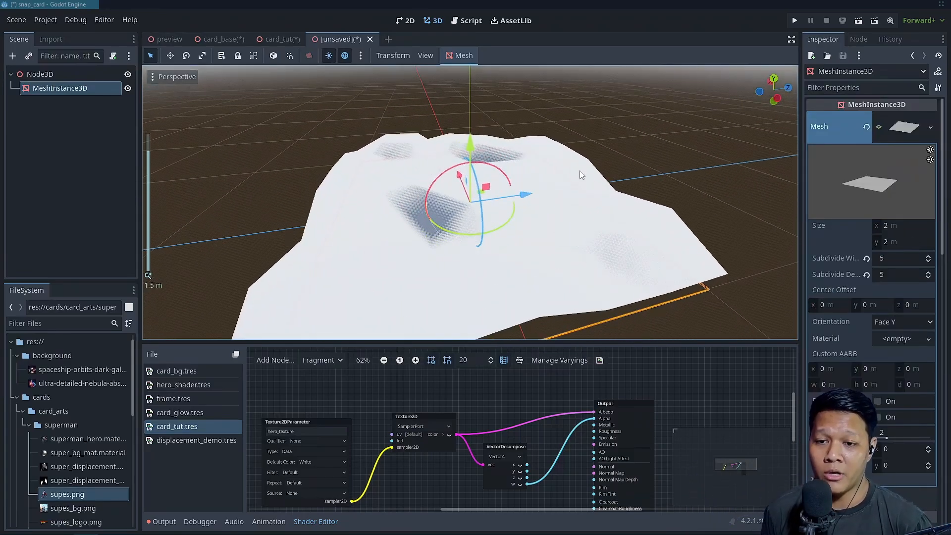
pyautogui.scroll(-8, 579, 178)
pyautogui.moveTo(581, 213); pyautogui.dragTo(569, 182, button='middle')
pyautogui.scroll(4, 490, 184)
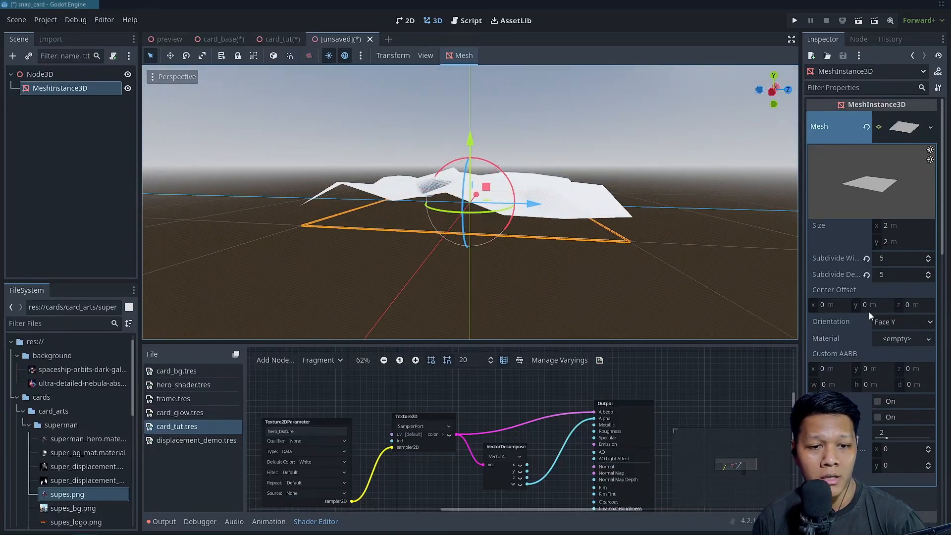
pyautogui.click(891, 262)
pyautogui.write('15')
pyautogui.press('Tab')
pyautogui.write('15')
pyautogui.press('Return')
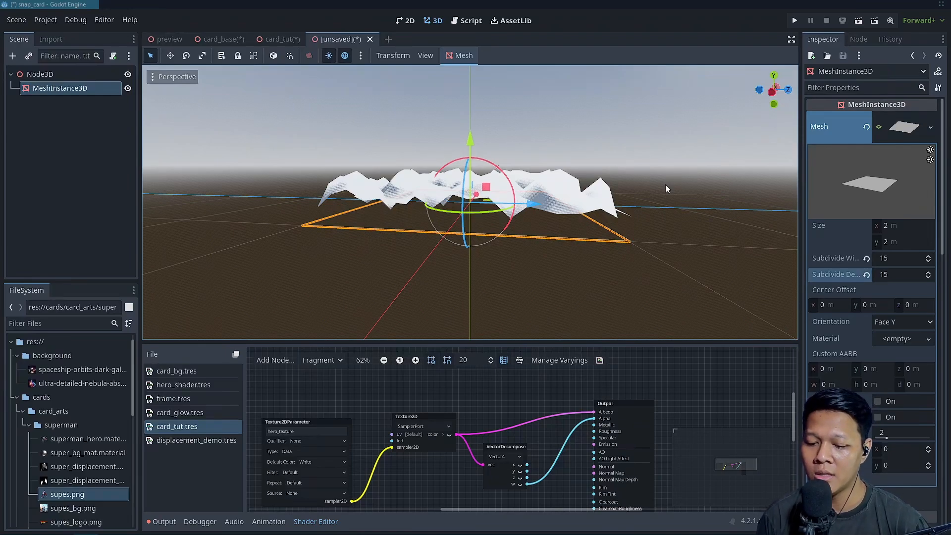
# Compare the hero layer in card_base with the subdivided plane in the unsaved scene, ending in card_base
pyautogui.click(221, 39)
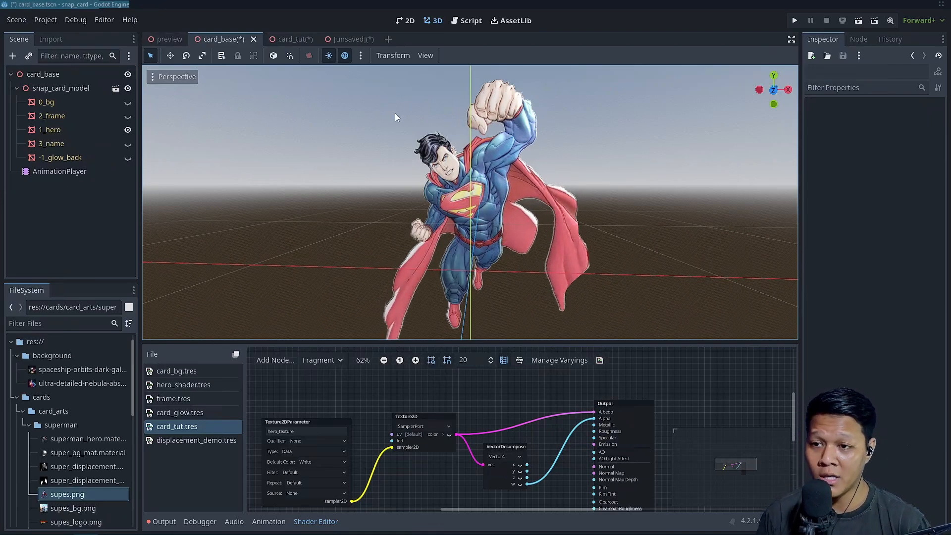
pyautogui.click(363, 36)
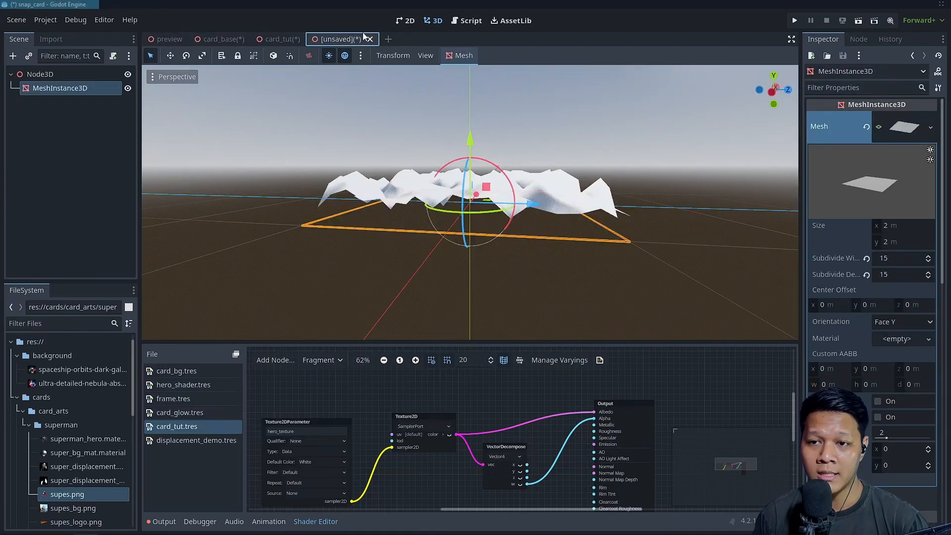
pyautogui.click(222, 38)
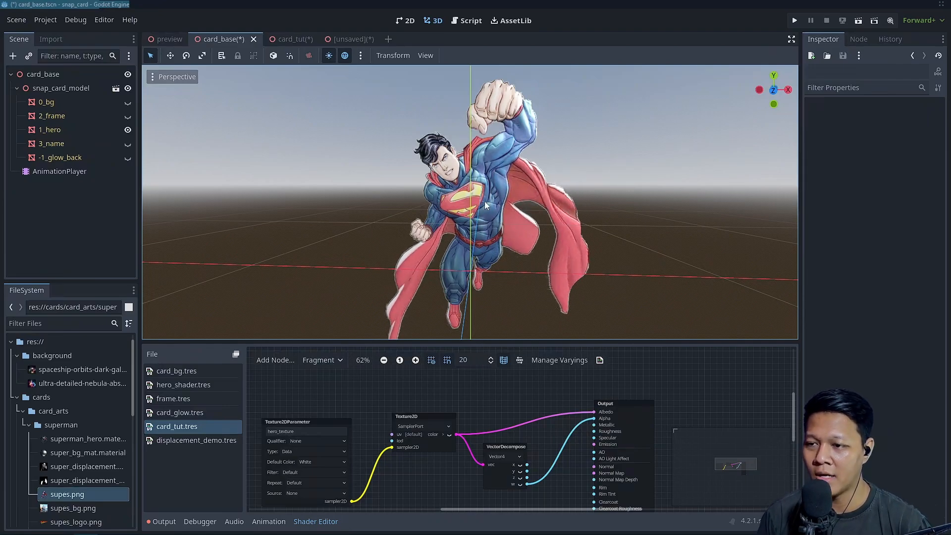
# Select the 3_name, -1_glow_back and 2_frame nodes in turn to compare their mesh outlines around the hero
pyautogui.click(63, 147)
pyautogui.click(58, 159)
pyautogui.click(62, 147)
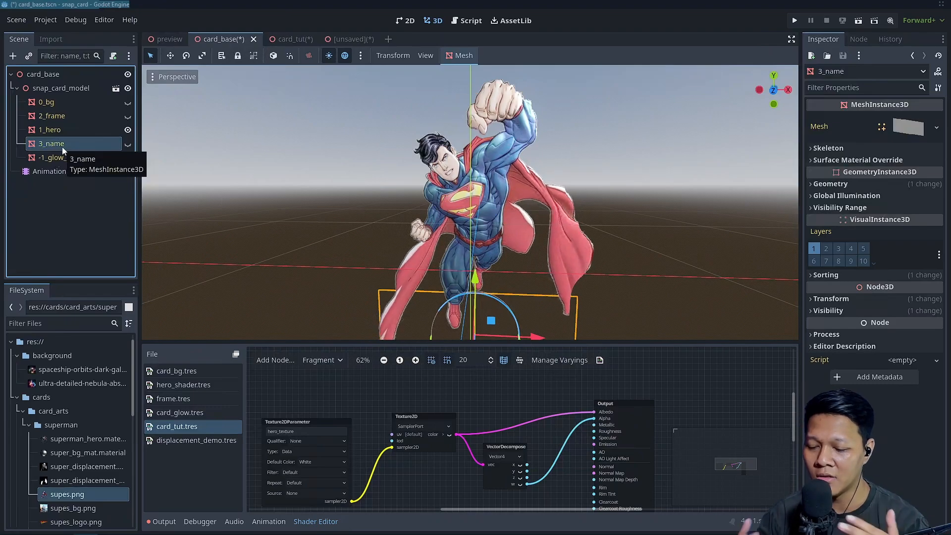
pyautogui.press('Down')
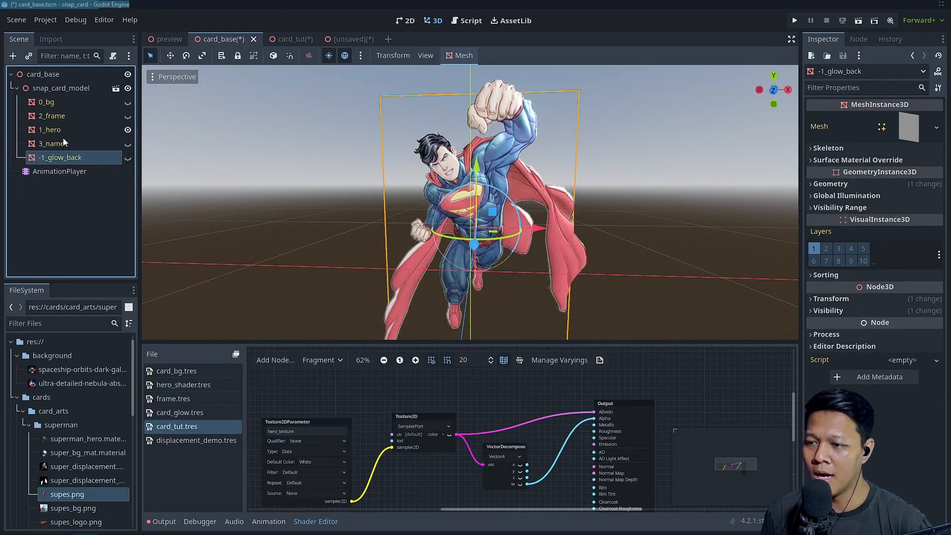
pyautogui.click(66, 116)
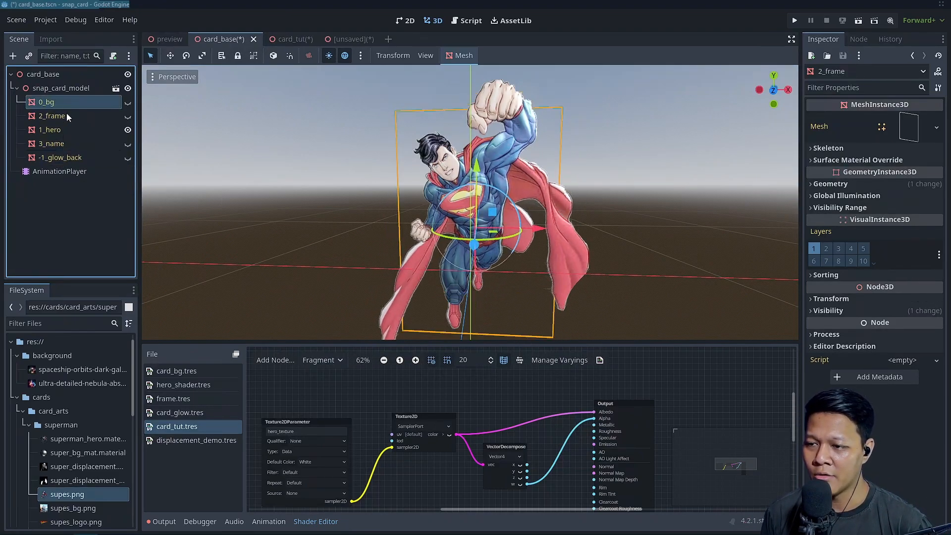
pyautogui.click(64, 145)
pyautogui.click(67, 158)
pyautogui.click(67, 149)
pyautogui.click(72, 160)
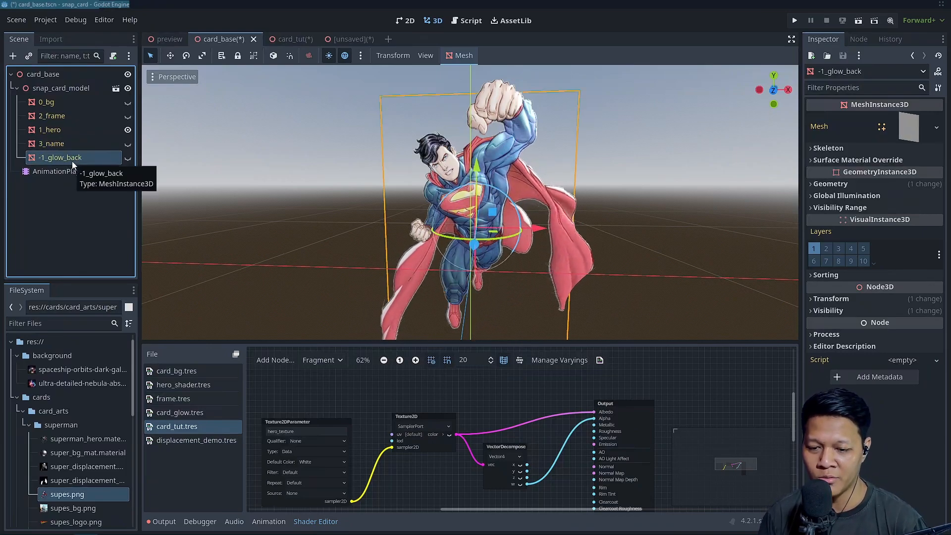
# Examine the displaced plane in the unsaved scene and the shader parameters of its material override
pyautogui.click(329, 40)
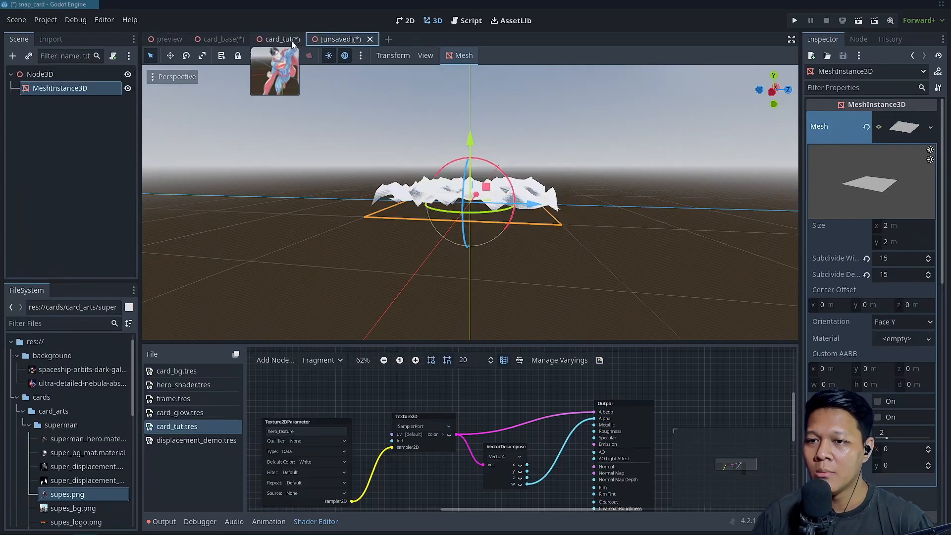
pyautogui.moveTo(554, 209); pyautogui.dragTo(530, 218, button='middle')
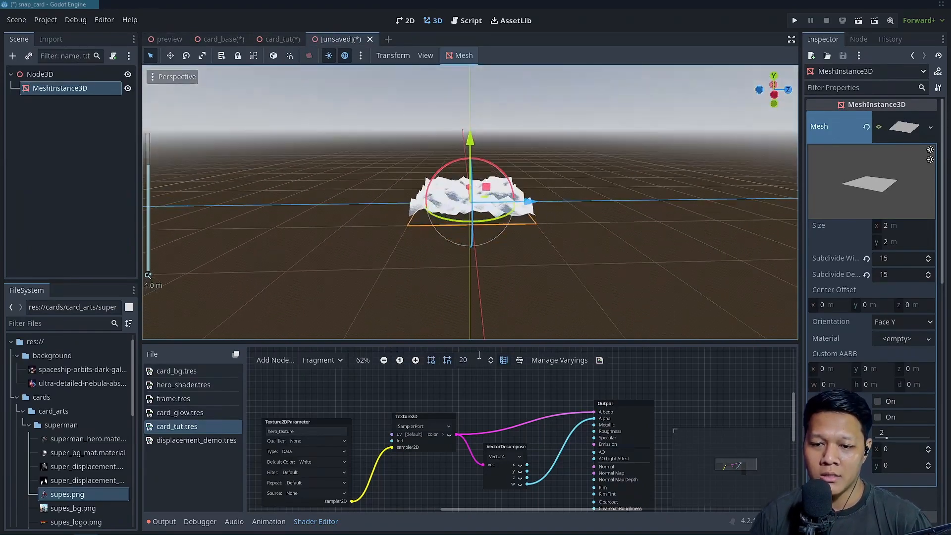
pyautogui.moveTo(480, 343); pyautogui.dragTo(480, 300)
pyautogui.moveTo(510, 213); pyautogui.dragTo(459, 232, button='middle')
pyautogui.scroll(4, 459, 233)
pyautogui.scroll(-5, 914, 385)
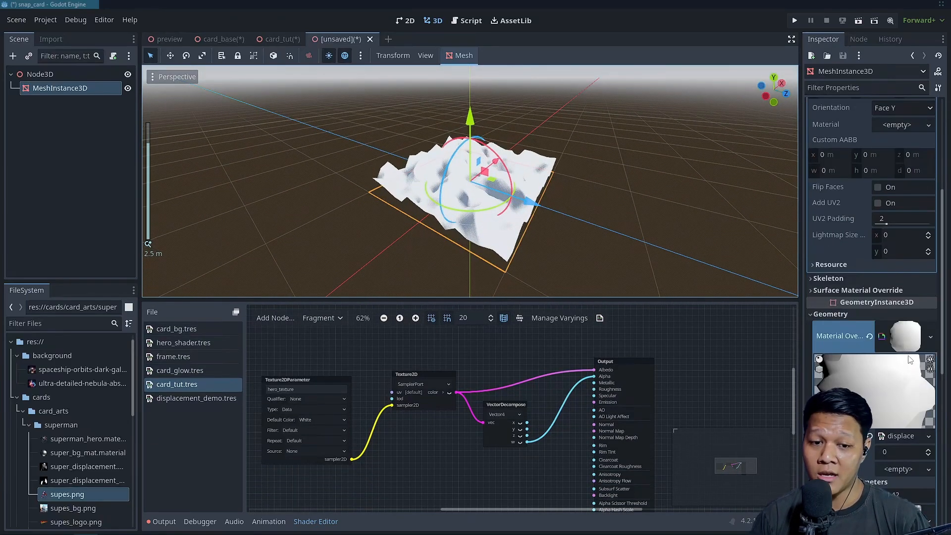
pyautogui.scroll(-5, 909, 358)
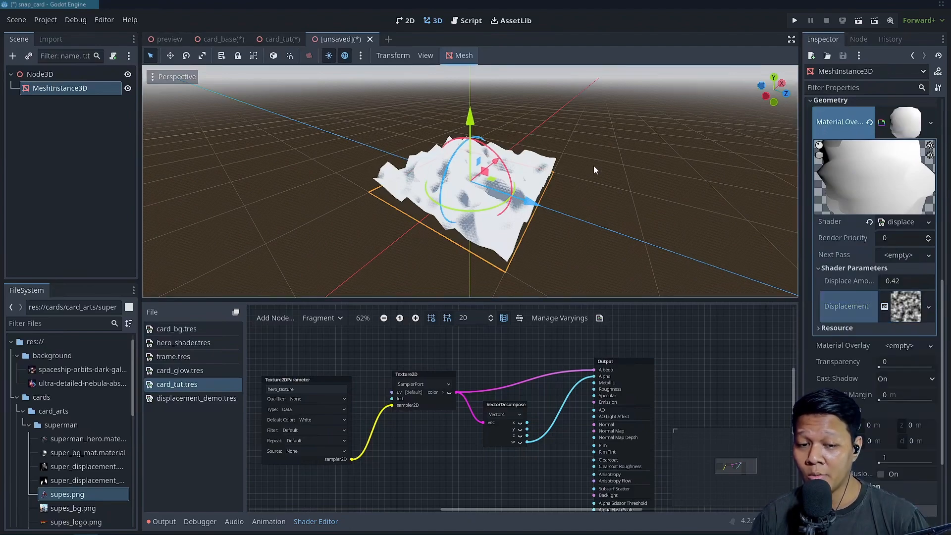
# Return to the card_tut scene and switch the card_tut.tres shader graph from Fragment to Vertex
pyautogui.click(278, 39)
pyautogui.scroll(-2, 267, 67)
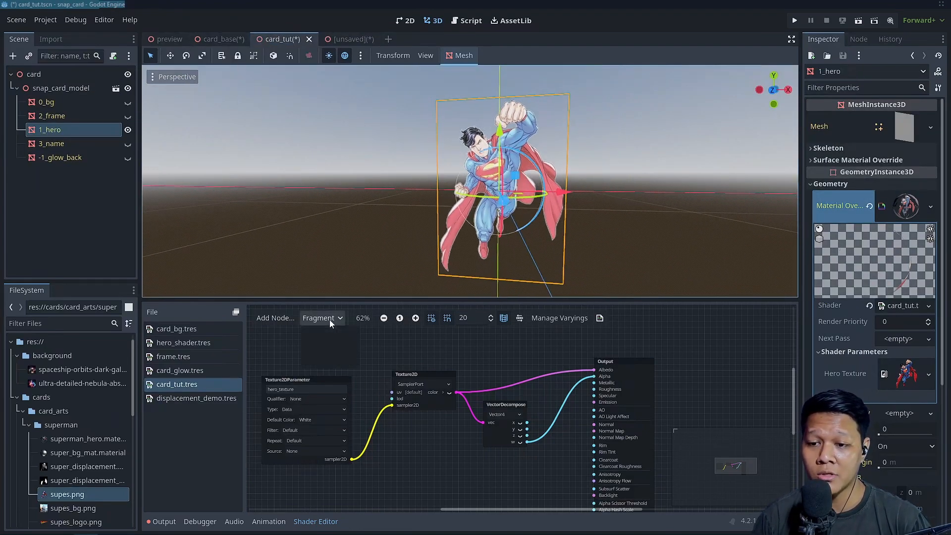
pyautogui.click(326, 332)
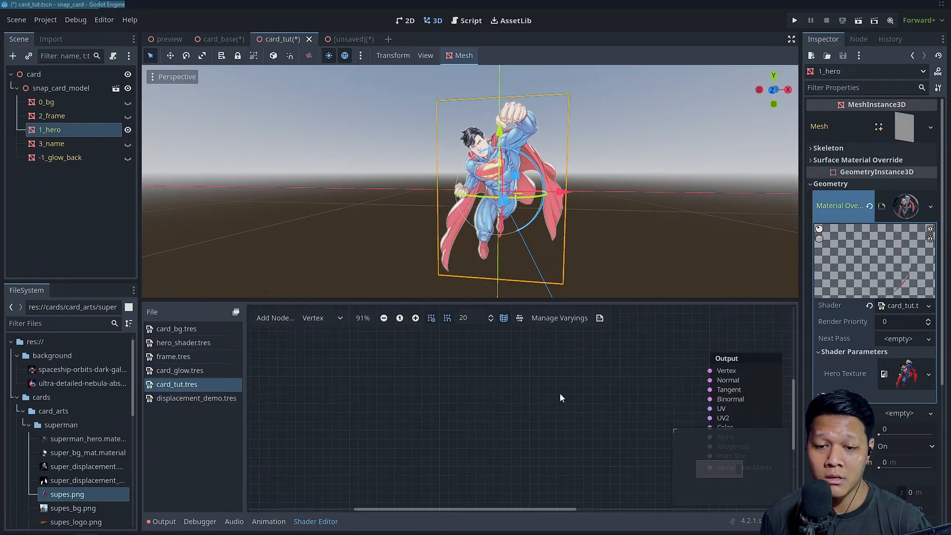
pyautogui.moveTo(560, 394); pyautogui.dragTo(458, 390, button='middle')
pyautogui.scroll(1, 450, 389)
pyautogui.scroll(-2, 435, 388)
pyautogui.scroll(2, 435, 388)
# Add a Texture2DParameter node named displacement_map to the vertex graph
pyautogui.rightClick(421, 389)
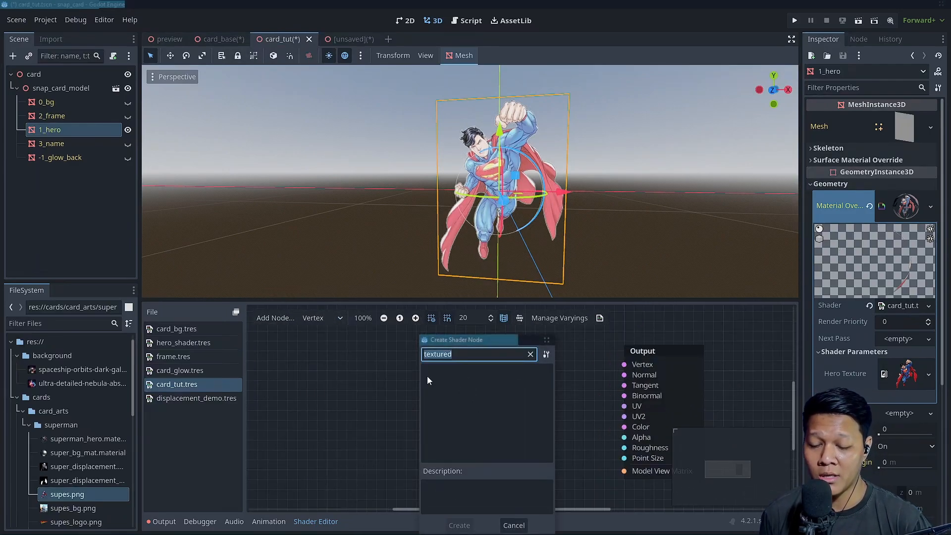
pyautogui.write('texture2')
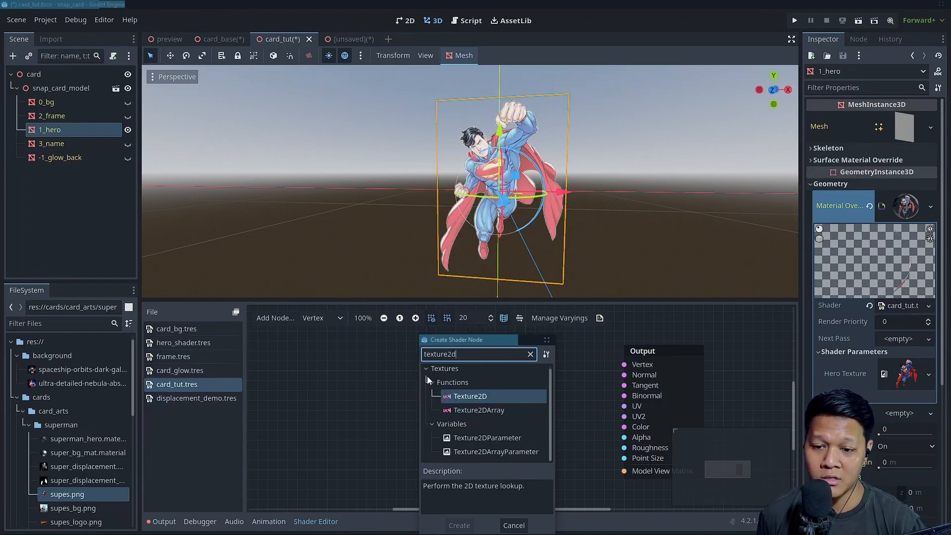
pyautogui.click(483, 437)
pyautogui.doubleClick(484, 437)
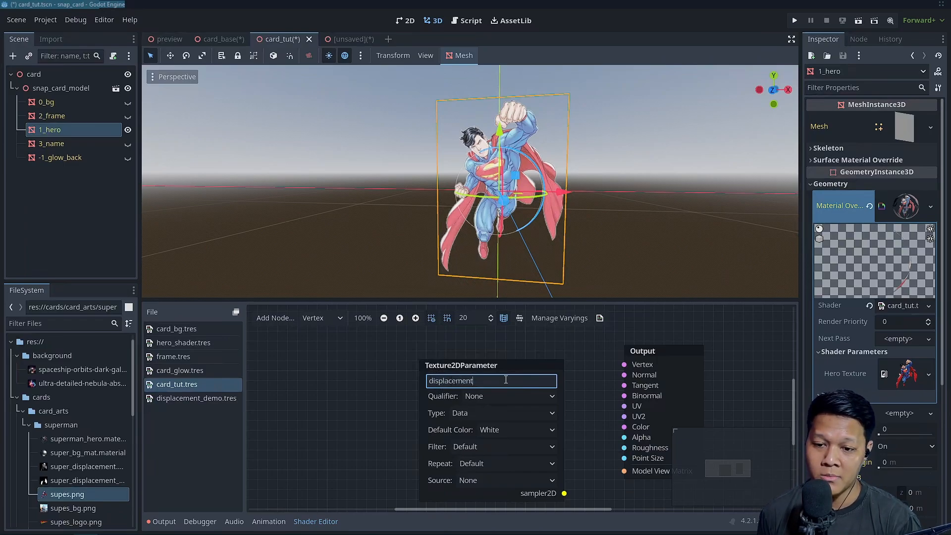
pyautogui.scroll(-3, 491, 394)
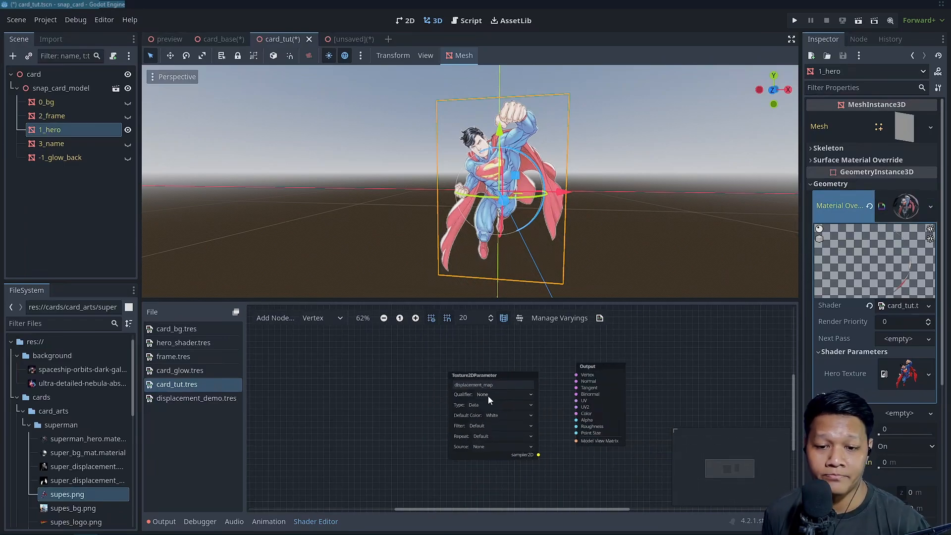
# Move the displacement_map parameter away from the Output node and feed its sampler2D into a new Texture2D node
pyautogui.moveTo(480, 376); pyautogui.dragTo(344, 361)
pyautogui.moveTo(346, 436); pyautogui.dragTo(426, 384)
pyautogui.press('Return')
pyautogui.scroll(1, 385, 408)
pyautogui.scroll(-3, 497, 367)
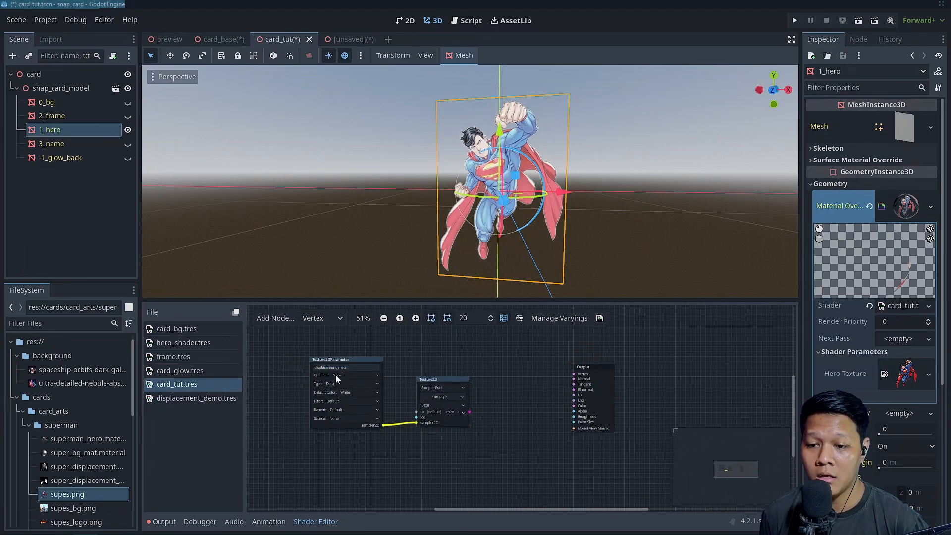
# Shift the two texture nodes down and add a vertex Input node above them
pyautogui.moveTo(356, 359); pyautogui.dragTo(330, 389)
pyautogui.rightClick(362, 361)
pyautogui.click(386, 370)
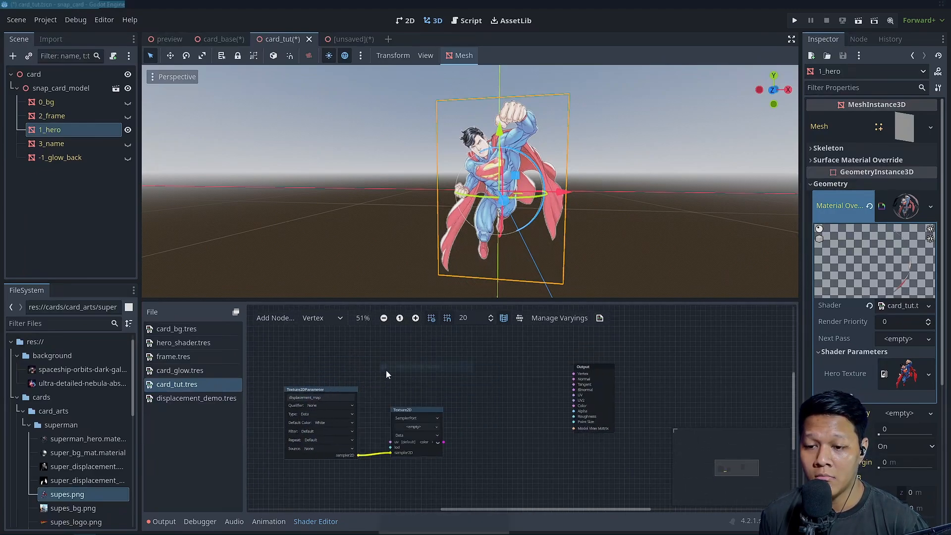
pyautogui.write('vertex')
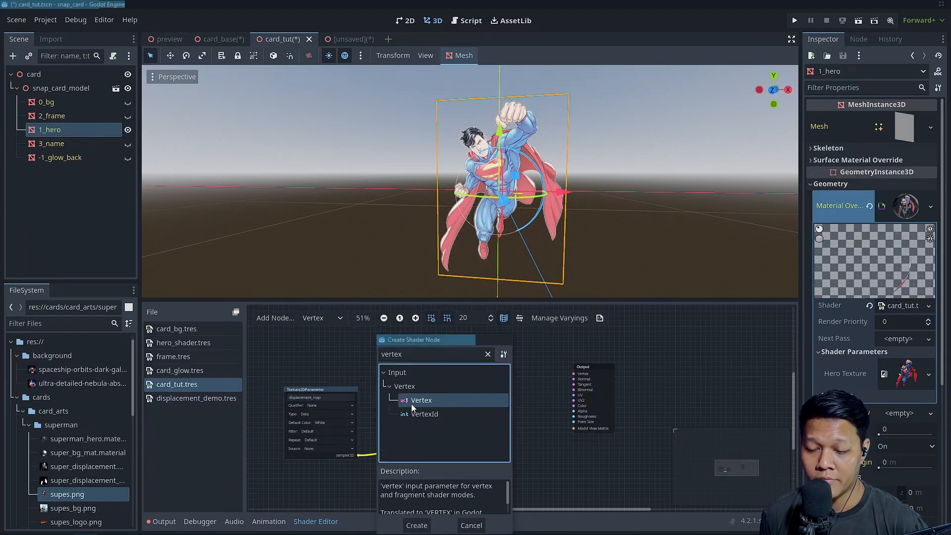
pyautogui.doubleClick(411, 401)
# Create a Vector3 Add VectorOp node from the vertex input's output, with the vertex feeding input a
pyautogui.moveTo(446, 379); pyautogui.dragTo(476, 388)
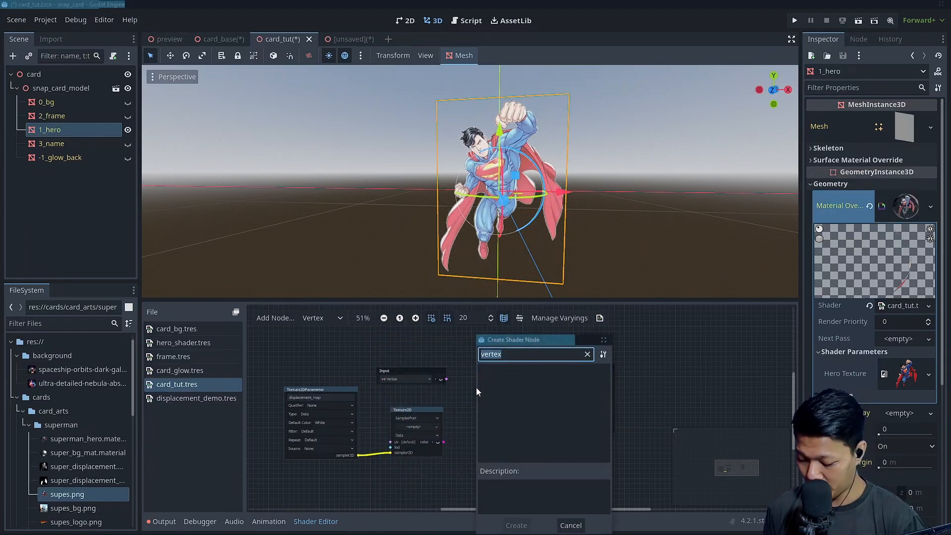
pyautogui.write('multipl')
pyautogui.scroll(-5, 537, 395)
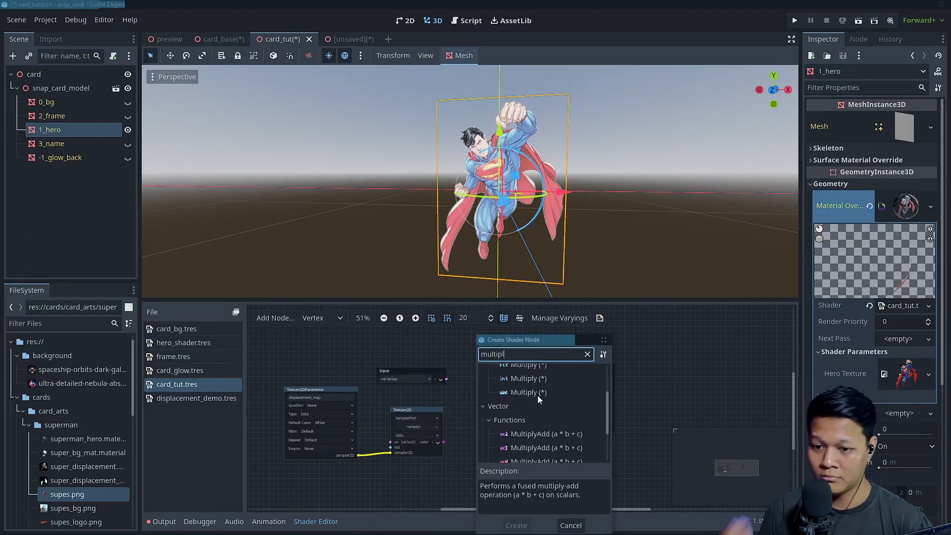
pyautogui.doubleClick(527, 355)
pyautogui.write('add')
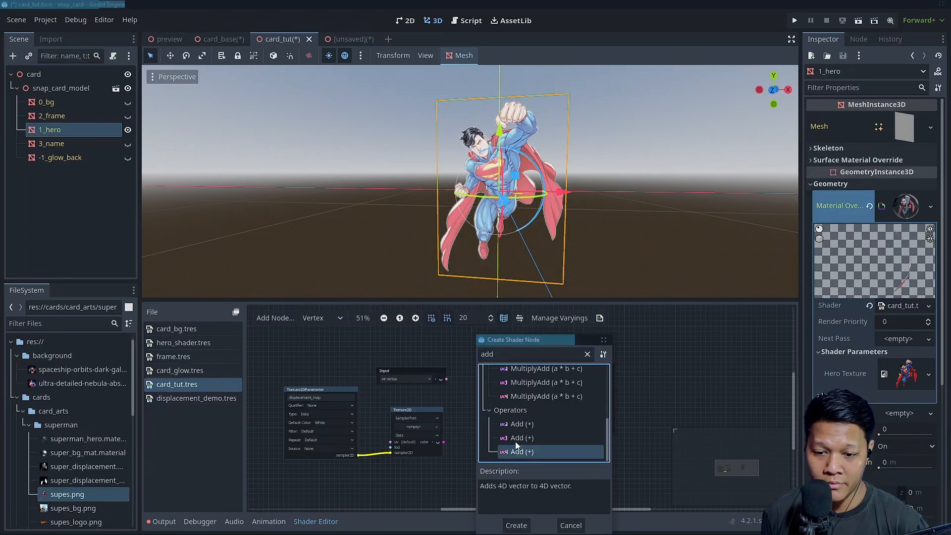
pyautogui.doubleClick(515, 439)
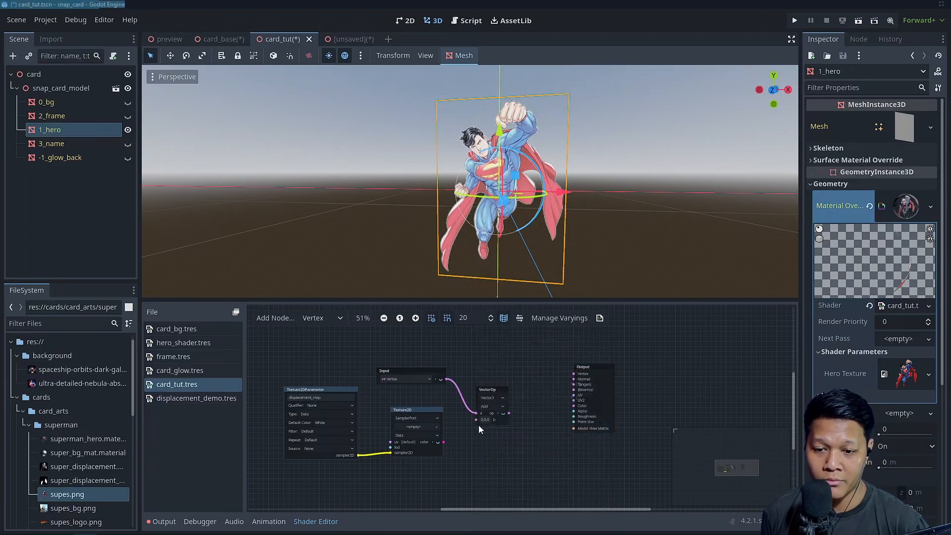
# Connect the Texture2D color to input b of the Add node and the Add result to the Output's Vertex port
pyautogui.scroll(2, 519, 445)
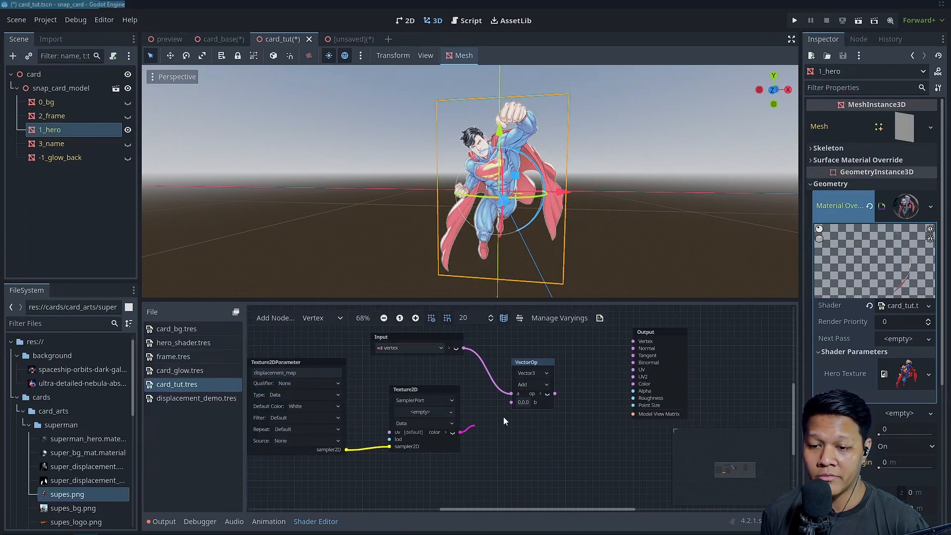
pyautogui.moveTo(513, 403); pyautogui.dragTo(512, 402)
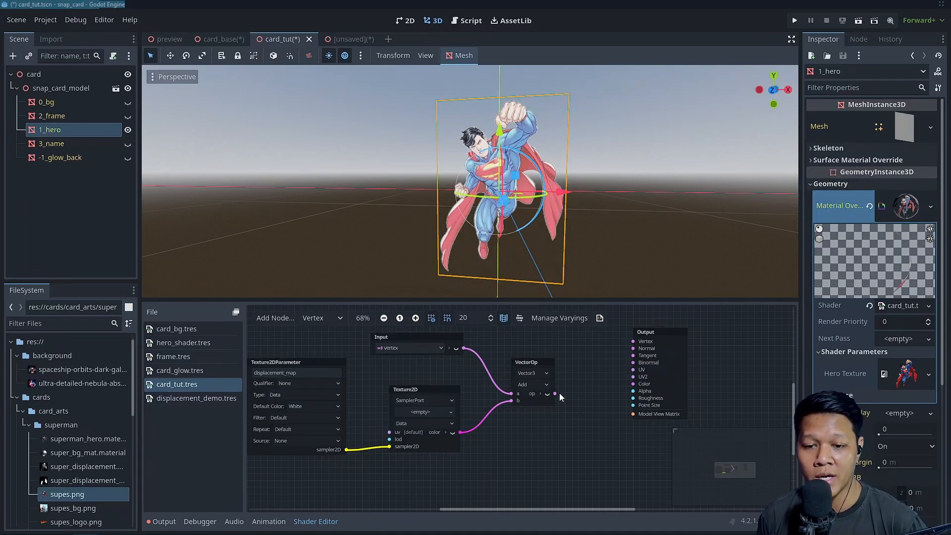
pyautogui.moveTo(555, 393); pyautogui.dragTo(633, 341)
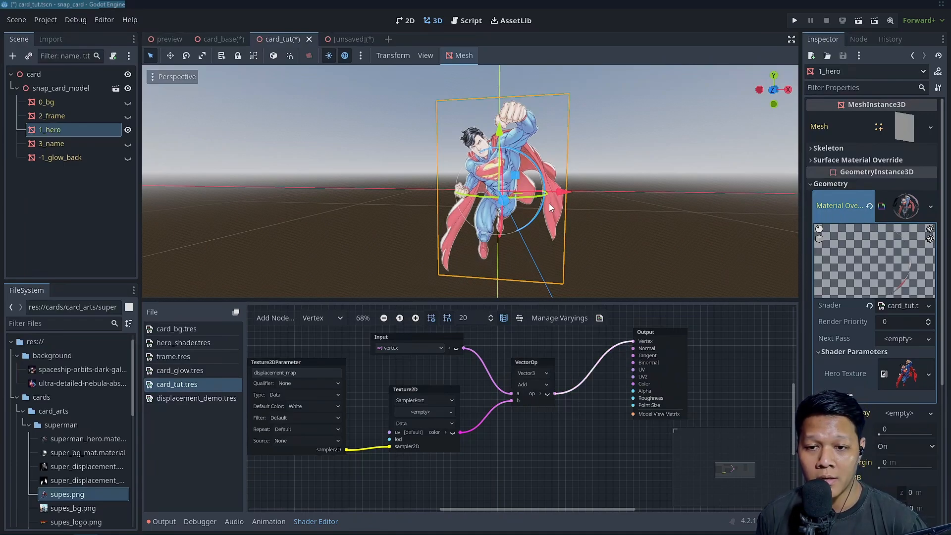
pyautogui.scroll(-5, 649, 191)
pyautogui.moveTo(649, 191); pyautogui.dragTo(570, 122, button='middle')
pyautogui.scroll(-2, 611, 139)
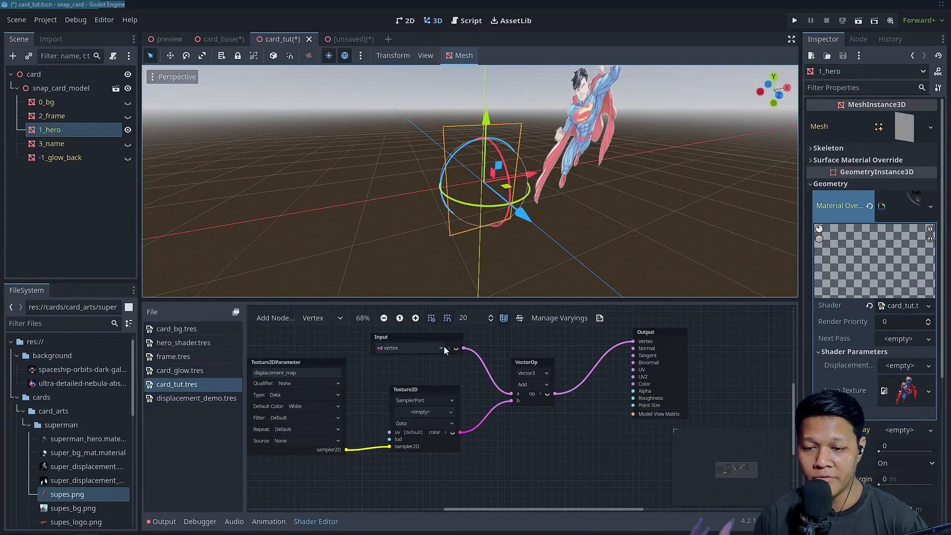
pyautogui.scroll(-2, 495, 339)
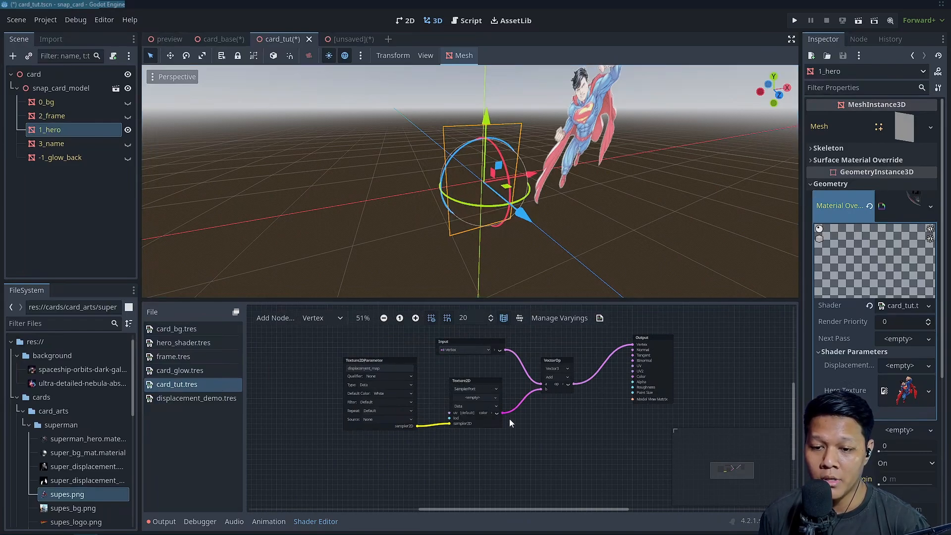
pyautogui.moveTo(501, 412); pyautogui.dragTo(520, 423)
pyautogui.write('normal')
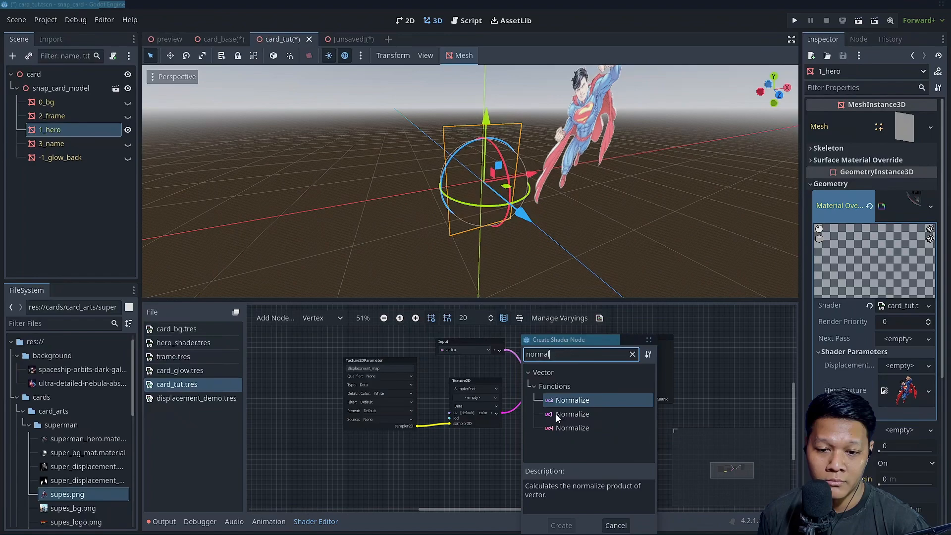
pyautogui.hotkey('ctrl', 'a')
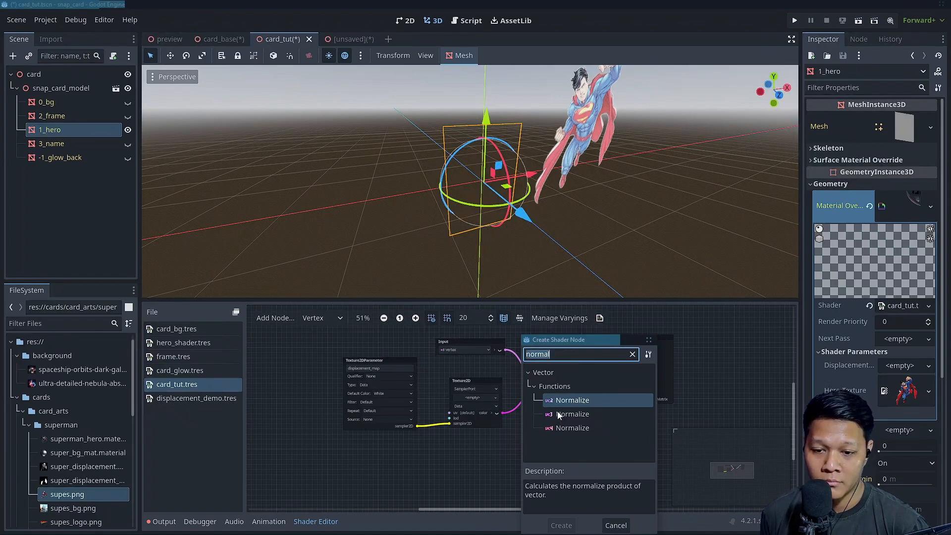
pyautogui.click(648, 339)
# Duplicate the Add VectorOp, set the copy to Multiply, and wire it between the Texture2D color and the Add node's input b
pyautogui.hotkey('ctrl', 'd')
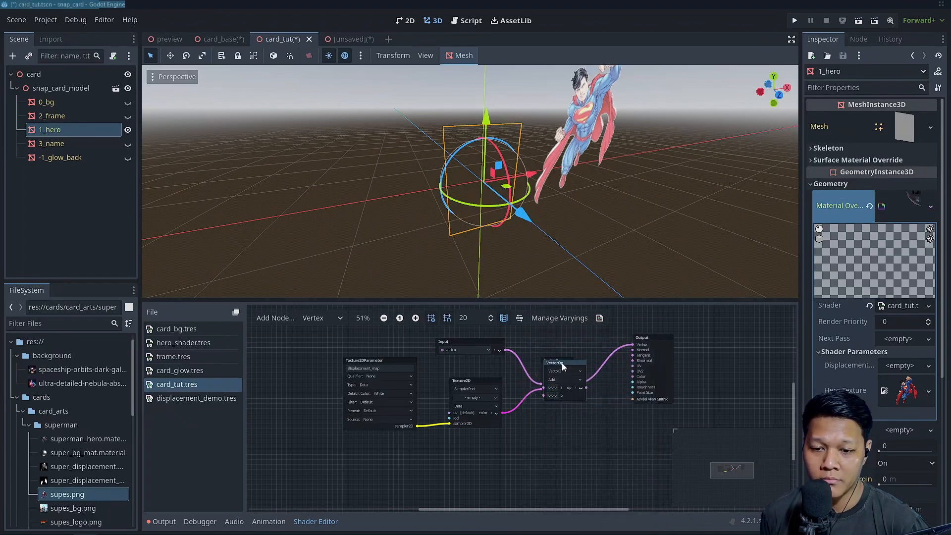
pyautogui.moveTo(562, 363); pyautogui.dragTo(499, 395)
pyautogui.moveTo(350, 354); pyautogui.dragTo(371, 386)
pyautogui.moveTo(525, 421); pyautogui.dragTo(465, 407)
pyautogui.click(465, 404)
pyautogui.click(468, 400)
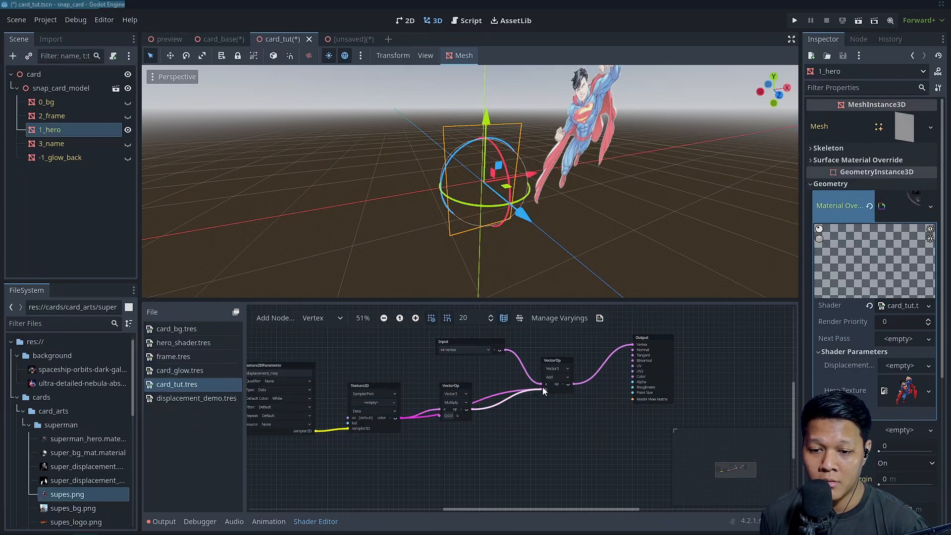
# Add a normal Input node connected to input b of the Multiply node and place it below the Texture2D node
pyautogui.moveTo(439, 416); pyautogui.dragTo(370, 445)
pyautogui.write('normal')
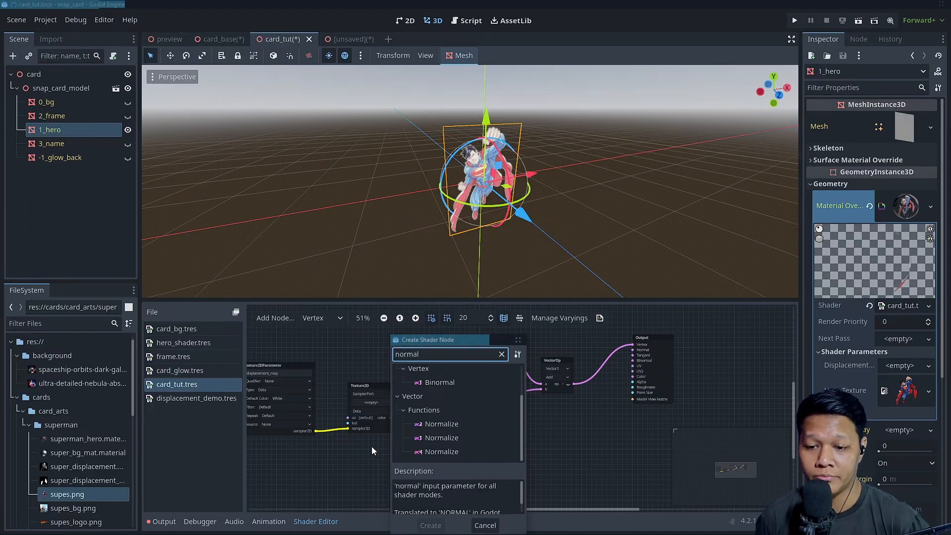
pyautogui.scroll(2, 465, 417)
pyautogui.doubleClick(451, 398)
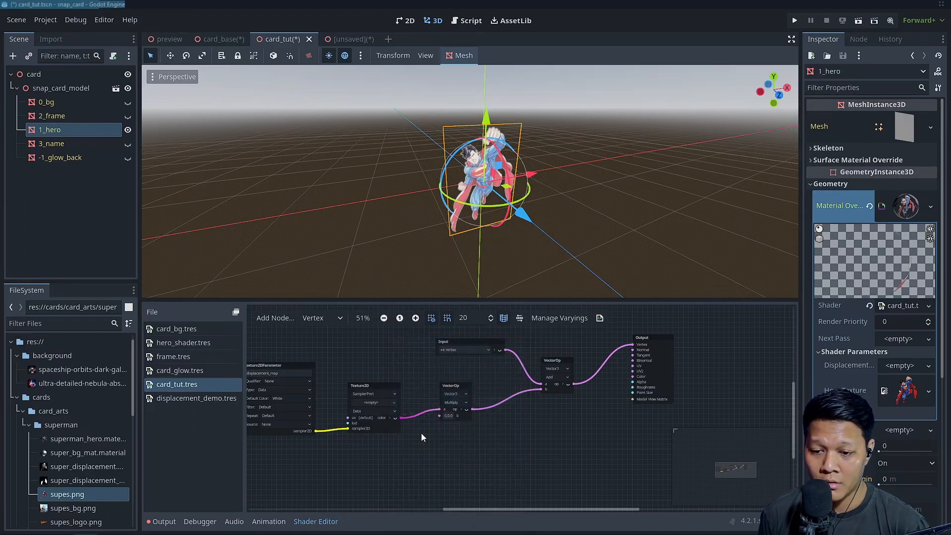
pyautogui.moveTo(424, 445); pyautogui.dragTo(342, 446)
pyautogui.click(477, 440)
pyautogui.scroll(1, 568, 355)
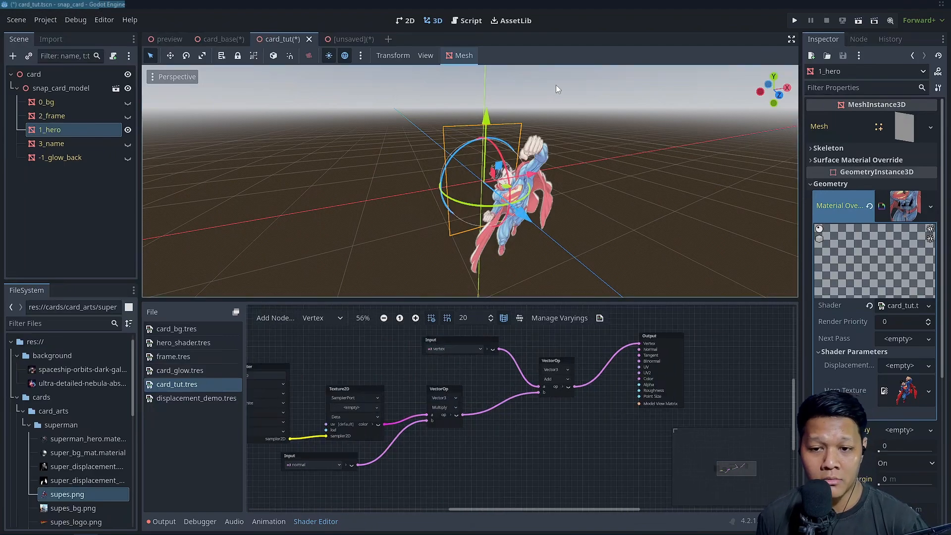
pyautogui.scroll(4, 525, 134)
pyautogui.moveTo(496, 154)
pyautogui.mouseDown(button='middle')
pyautogui.moveTo(488, 146)
pyautogui.moveTo(511, 138)
pyautogui.moveTo(501, 143)
pyautogui.moveTo(511, 161)
pyautogui.mouseUp(button='middle')
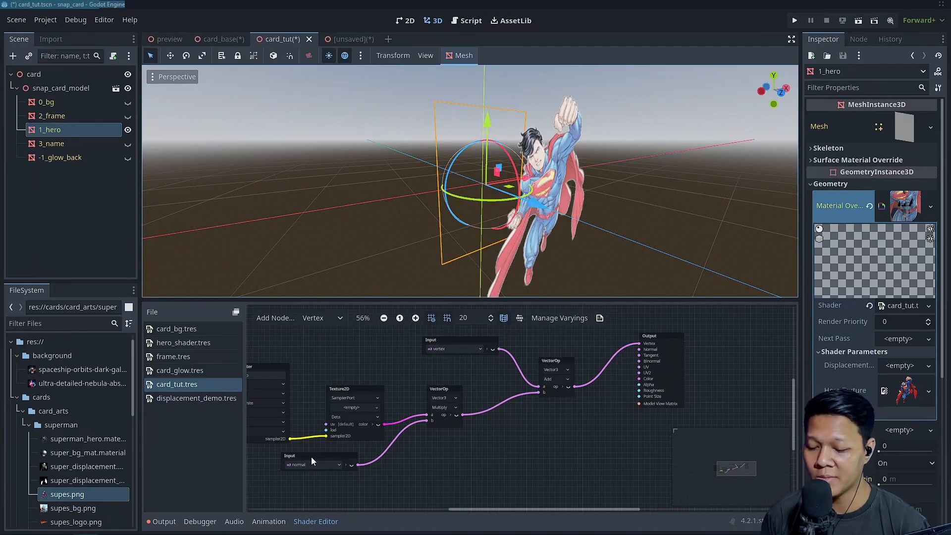
# Reposition the Multiply and Output nodes to space out the vertex graph
pyautogui.moveTo(440, 391); pyautogui.dragTo(451, 403)
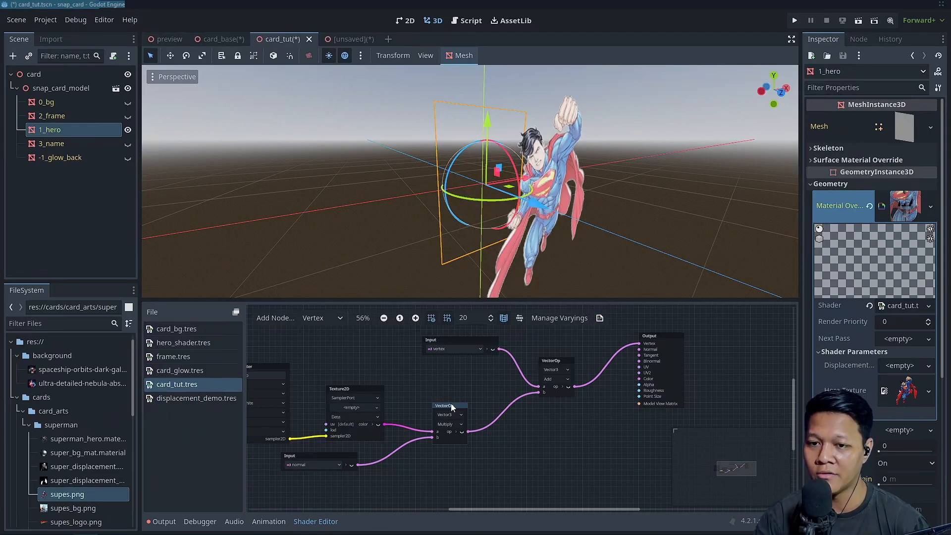
pyautogui.scroll(4, 475, 147)
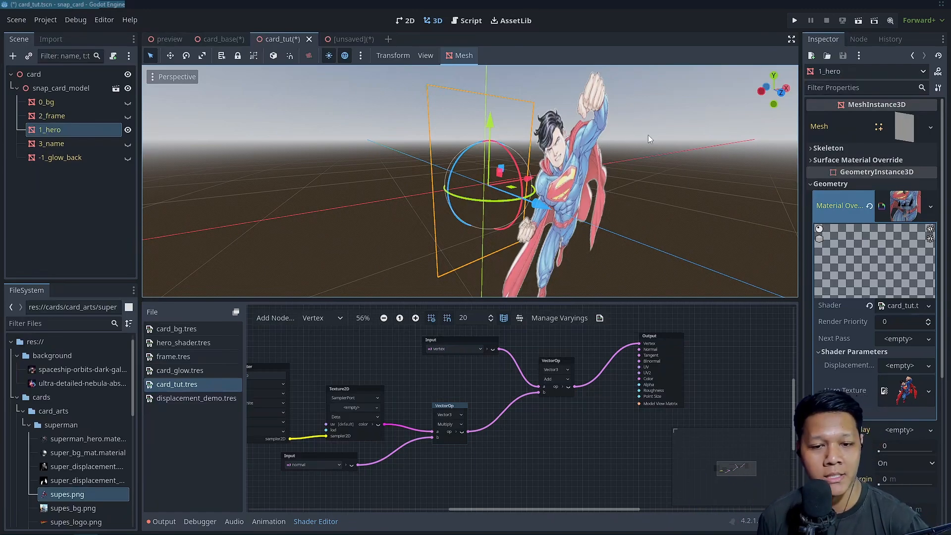
pyautogui.moveTo(656, 338); pyautogui.dragTo(652, 363)
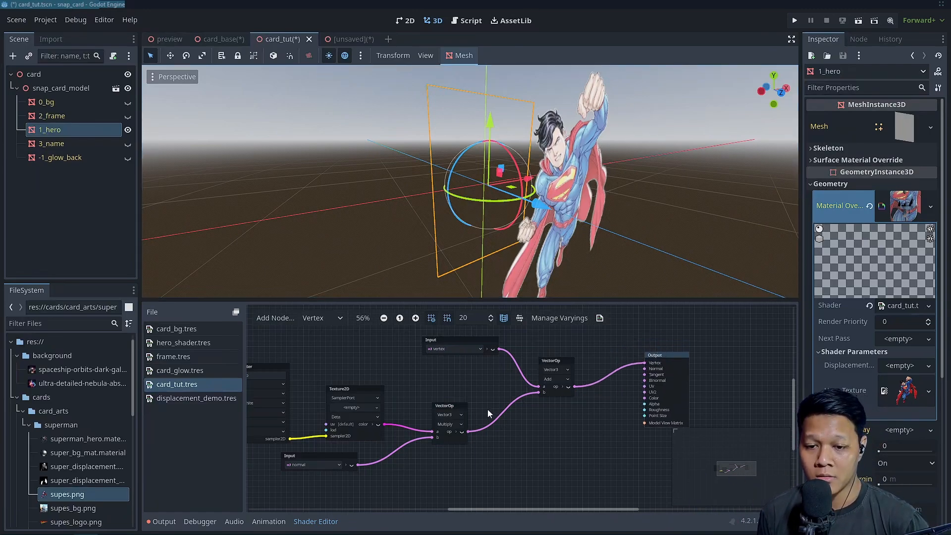
pyautogui.moveTo(472, 425); pyautogui.dragTo(528, 423, button='middle')
pyautogui.scroll(1, 525, 462)
pyautogui.moveTo(525, 461); pyautogui.dragTo(543, 430, button='middle')
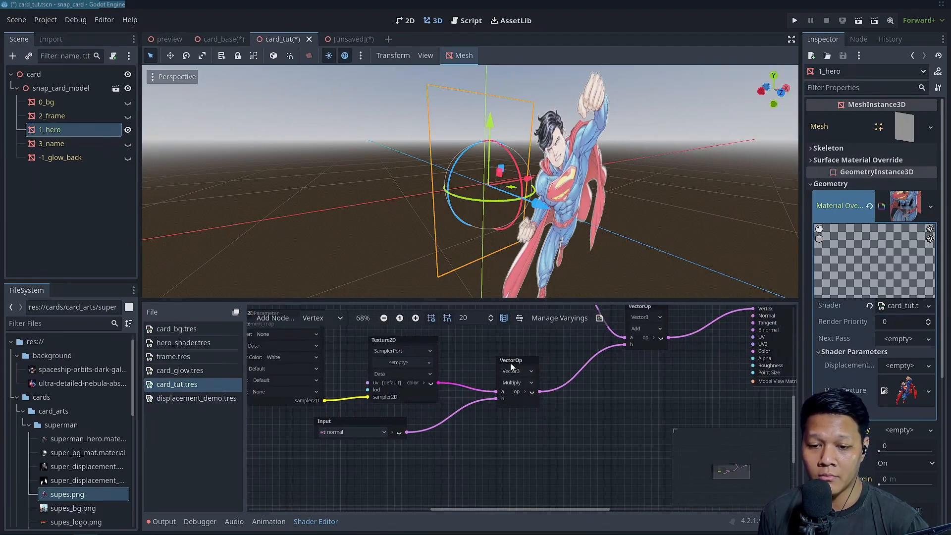
pyautogui.moveTo(512, 366); pyautogui.dragTo(532, 366)
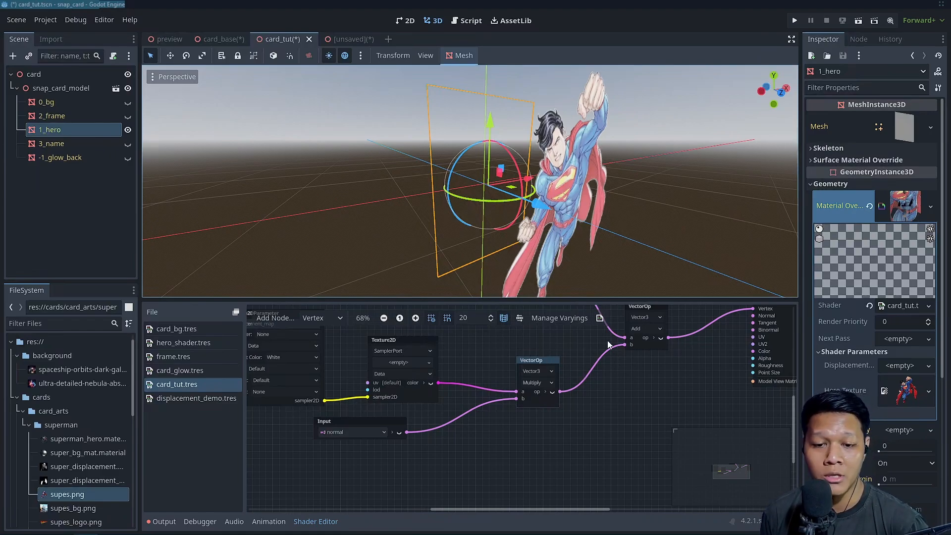
# Add a second Multiply VectorOp node fed by the output of the first Multiply in the vertex graph
pyautogui.moveTo(561, 391); pyautogui.dragTo(596, 385)
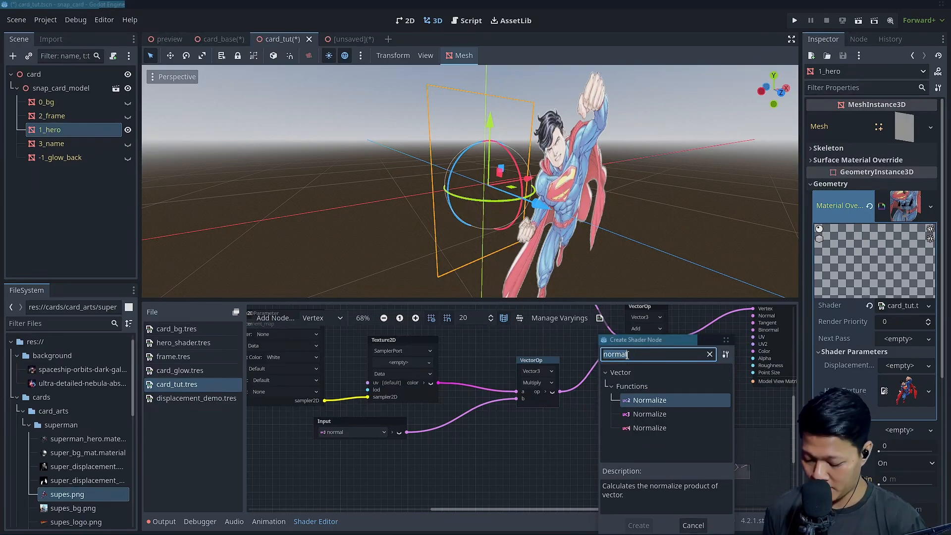
pyautogui.write('n')
pyautogui.press('BackSpace')
pyautogui.write('mutl')
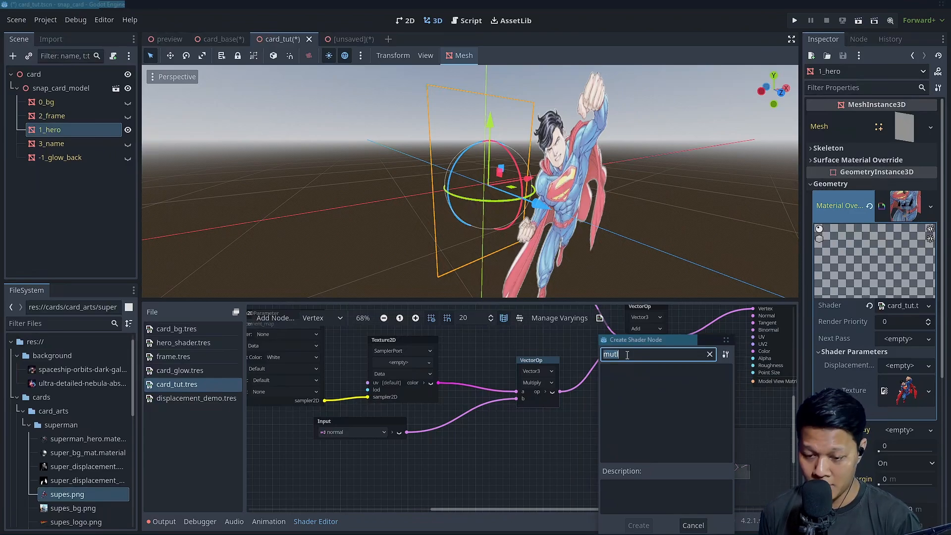
pyautogui.press('BackSpace')
pyautogui.press('BackSpace')
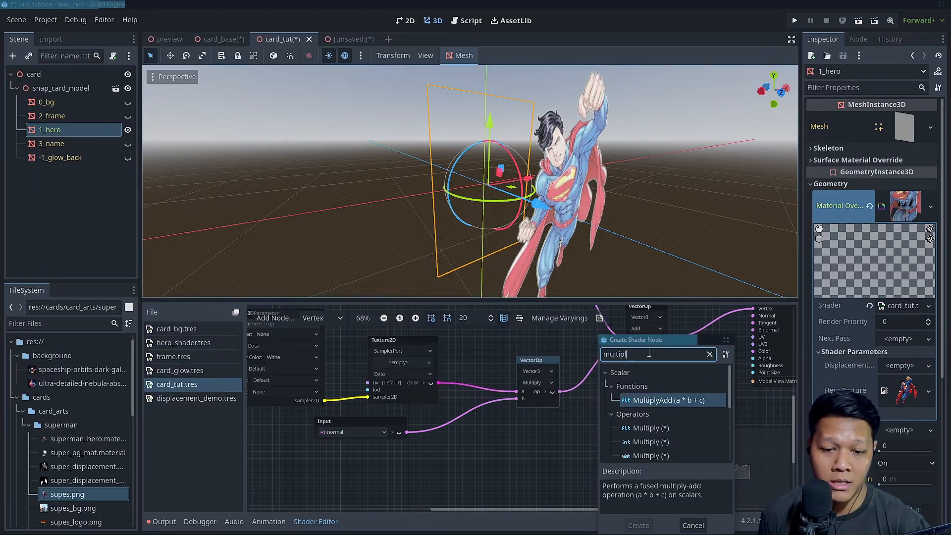
pyautogui.scroll(-5, 653, 445)
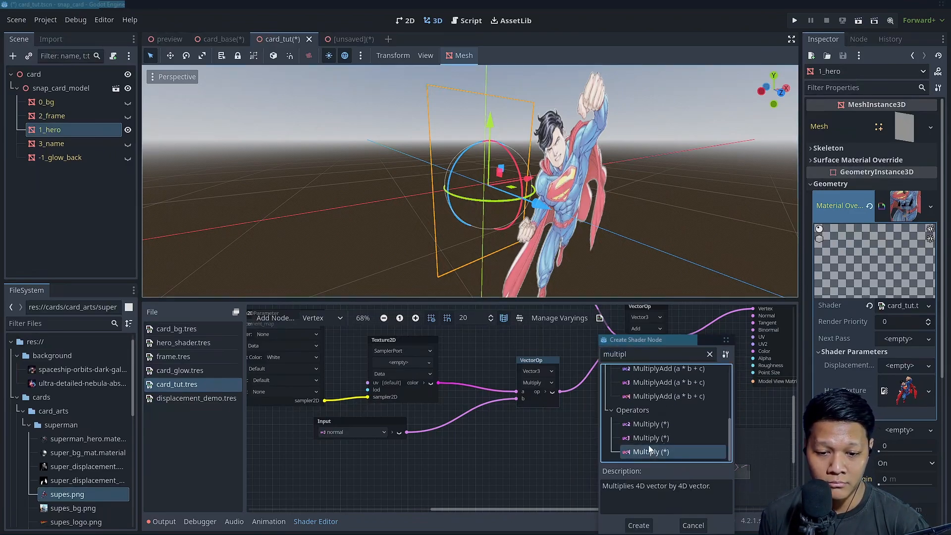
pyautogui.doubleClick(653, 452)
# Add a FloatParameter named displacement_amount connected to input b of the new Multiply node, and place it below the graph's first Multiply
pyautogui.moveTo(598, 429); pyautogui.dragTo(510, 441)
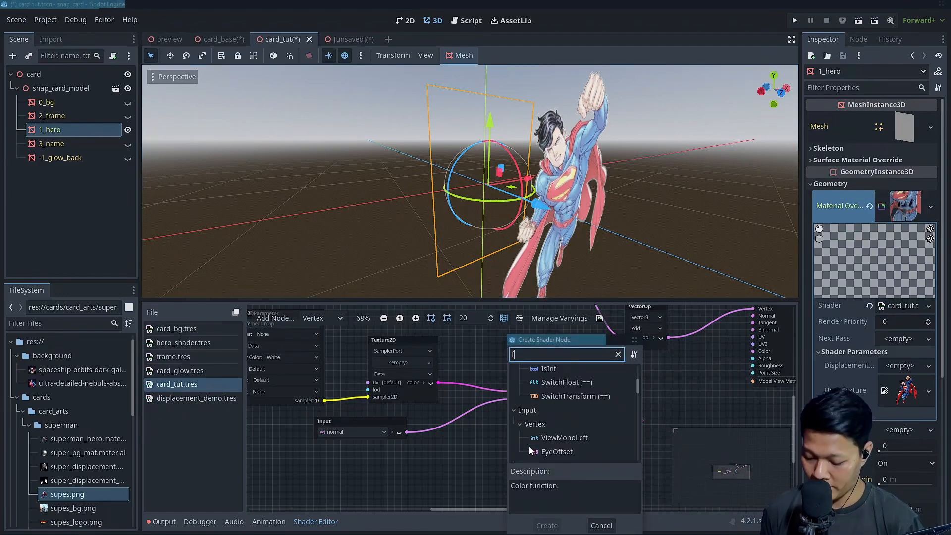
pyautogui.write('float')
pyautogui.doubleClick(559, 452)
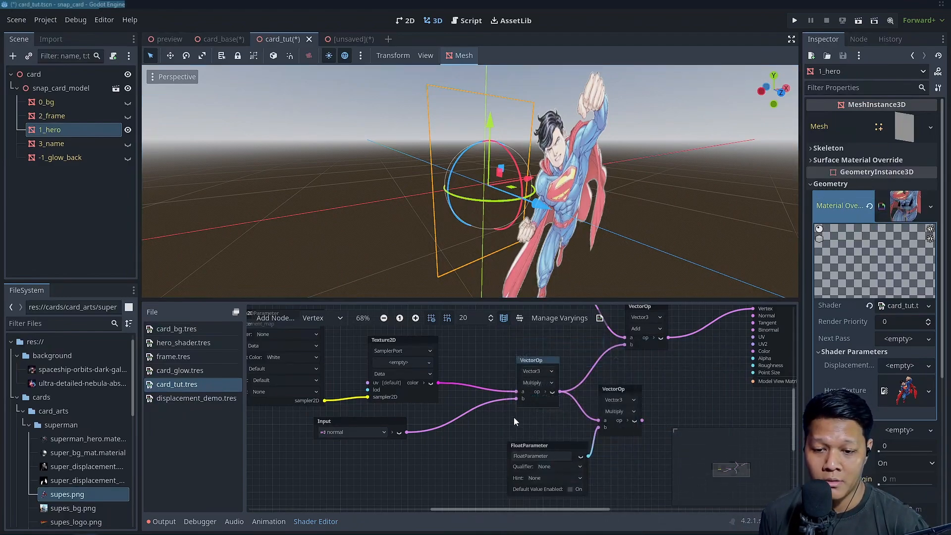
pyautogui.moveTo(545, 447); pyautogui.dragTo(526, 437)
pyautogui.write('displacement_amount')
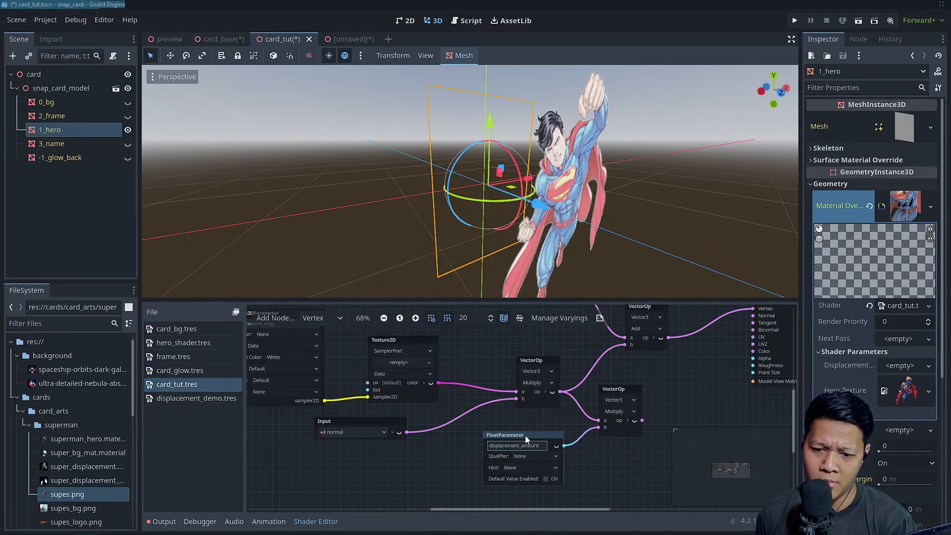
pyautogui.press('Return')
# Move the Add node aside and connect the second Multiply's result to its input b
pyautogui.scroll(-2, 533, 389)
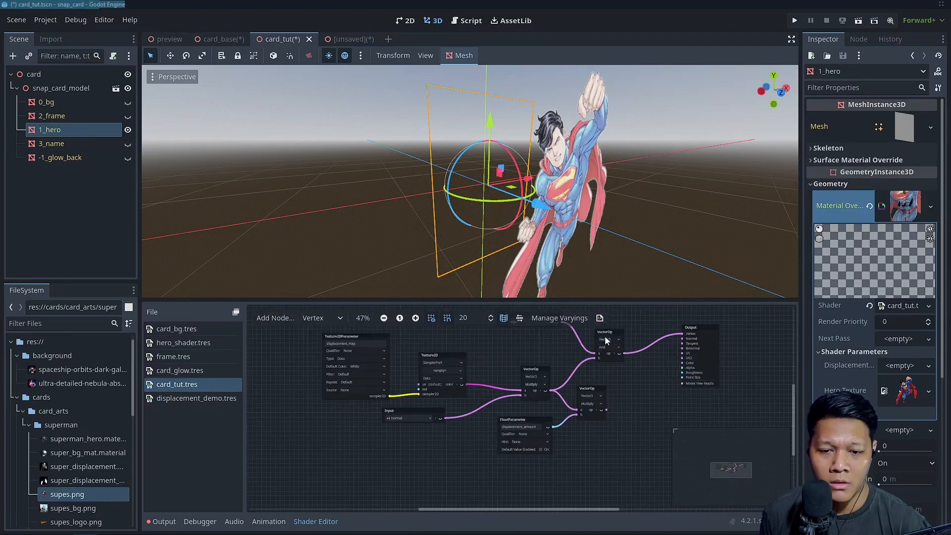
pyautogui.moveTo(610, 332); pyautogui.dragTo(622, 332)
pyautogui.moveTo(601, 410); pyautogui.dragTo(613, 359)
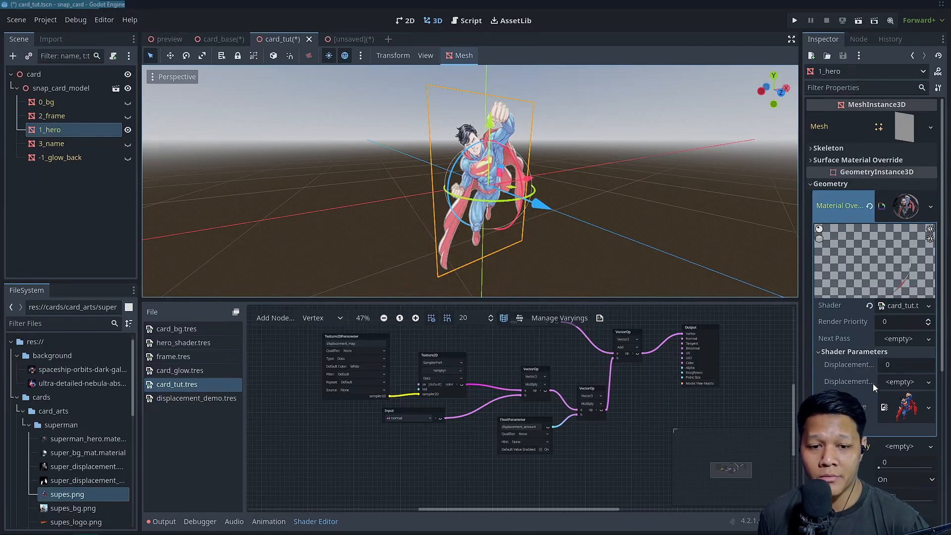
# Test the hero material's Displacement Amount at values such as 0.15, resetting it to 0 after each try
pyautogui.moveTo(888, 367)
pyautogui.mouseDown()
pyautogui.moveTo(868, 367)
pyautogui.moveTo(898, 367)
pyautogui.mouseUp()
pyautogui.click(889, 366)
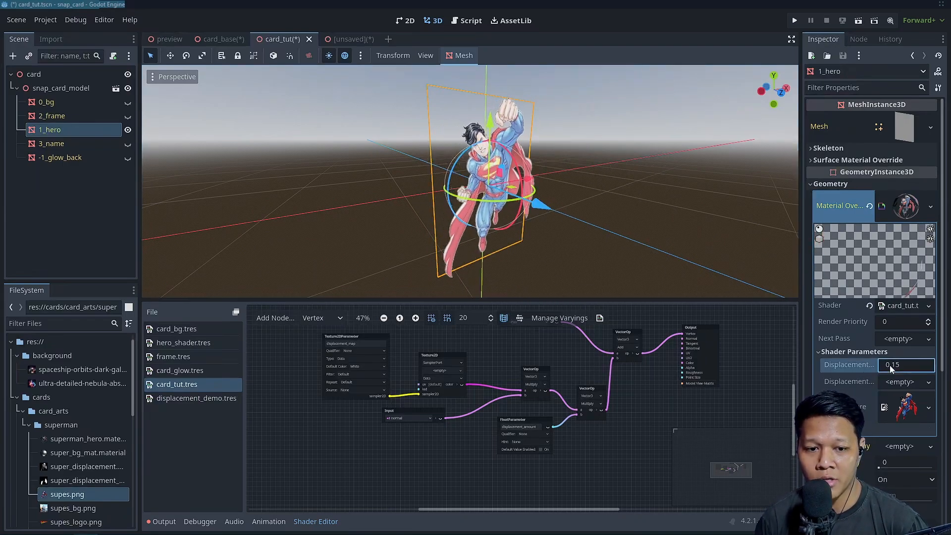
pyautogui.write('0')
pyautogui.press('Return')
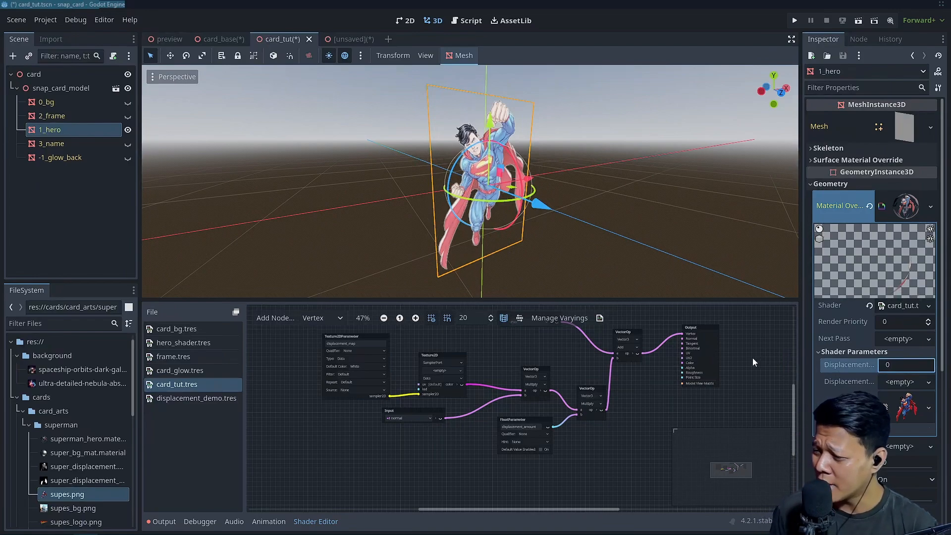
pyautogui.moveTo(881, 366)
pyautogui.mouseDown()
pyautogui.moveTo(911, 367)
pyautogui.moveTo(899, 367)
pyautogui.mouseUp()
pyautogui.click(892, 366)
pyautogui.write('0')
pyautogui.press('Return')
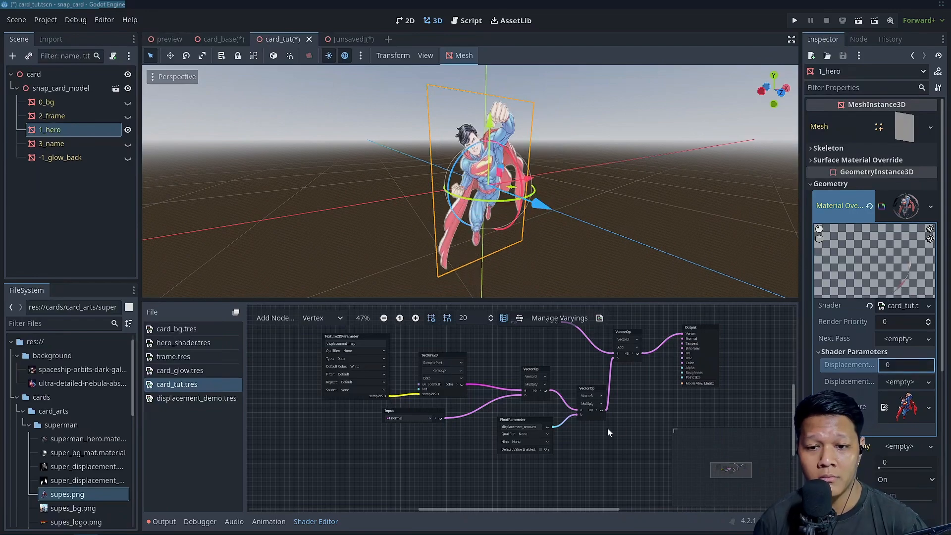
# Enlarge the 3D viewport by shrinking the shader editor, and frame the hero at an angle
pyautogui.scroll(-1, 495, 238)
pyautogui.scroll(1, 495, 237)
pyautogui.moveTo(486, 300); pyautogui.dragTo(488, 325)
pyautogui.scroll(-4, 590, 233)
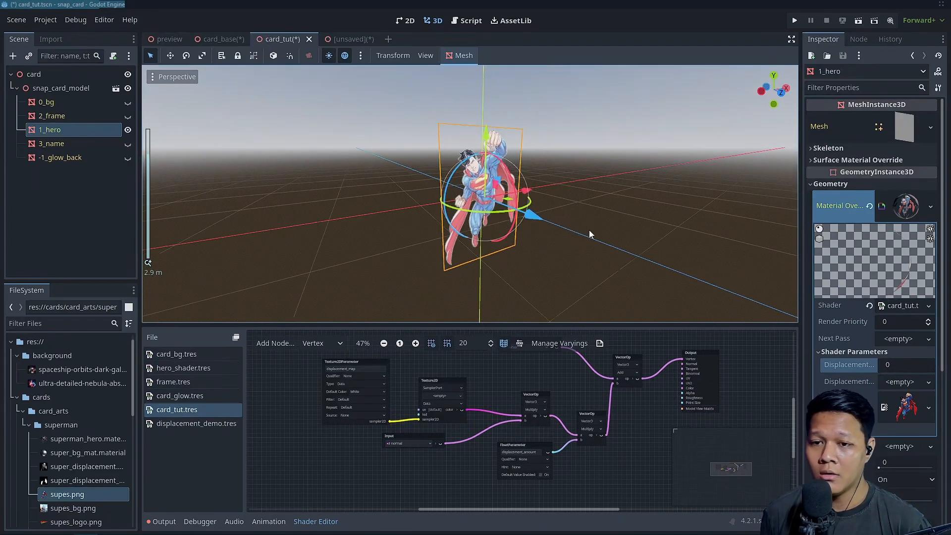
pyautogui.moveTo(590, 233); pyautogui.dragTo(557, 232, button='middle')
pyautogui.scroll(4, 558, 232)
pyautogui.scroll(-2, 97, 468)
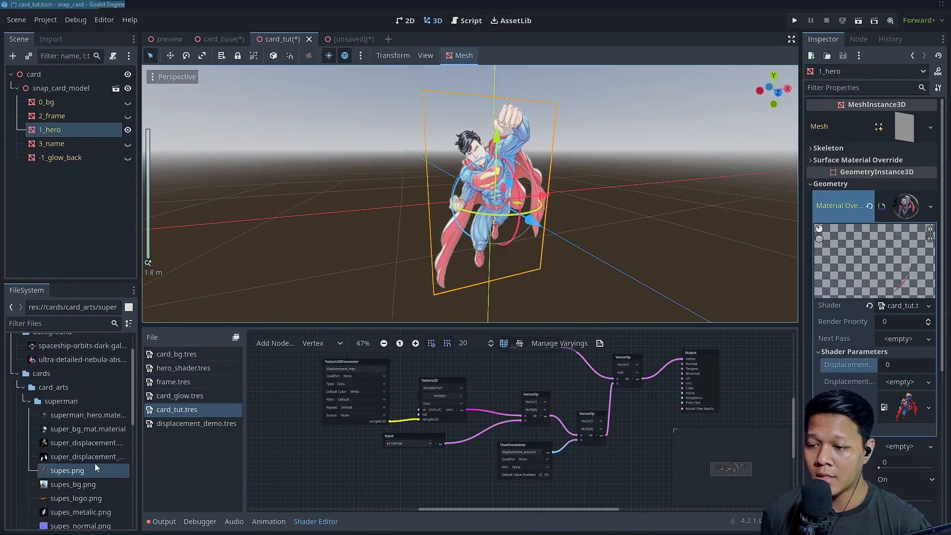
# Assign super_displacement.png to the hero material's Displacement Map parameter and expand its preview
pyautogui.click(79, 443)
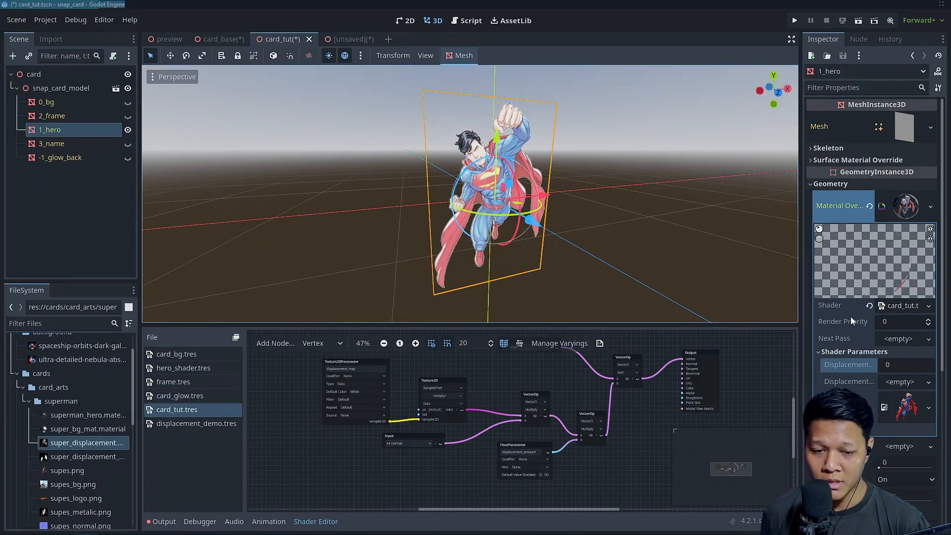
pyautogui.moveTo(110, 443); pyautogui.dragTo(807, 373)
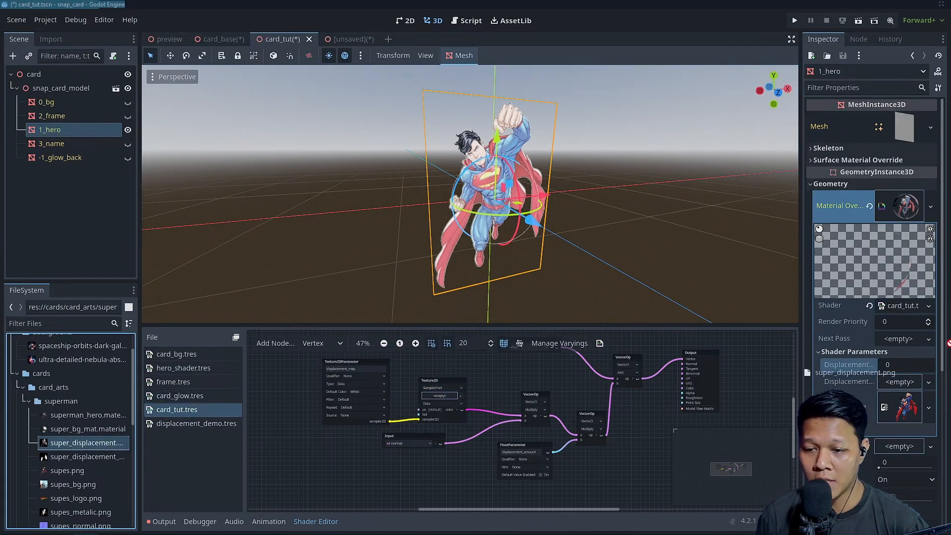
pyautogui.moveTo(896, 378); pyautogui.dragTo(898, 381)
pyautogui.click(906, 391)
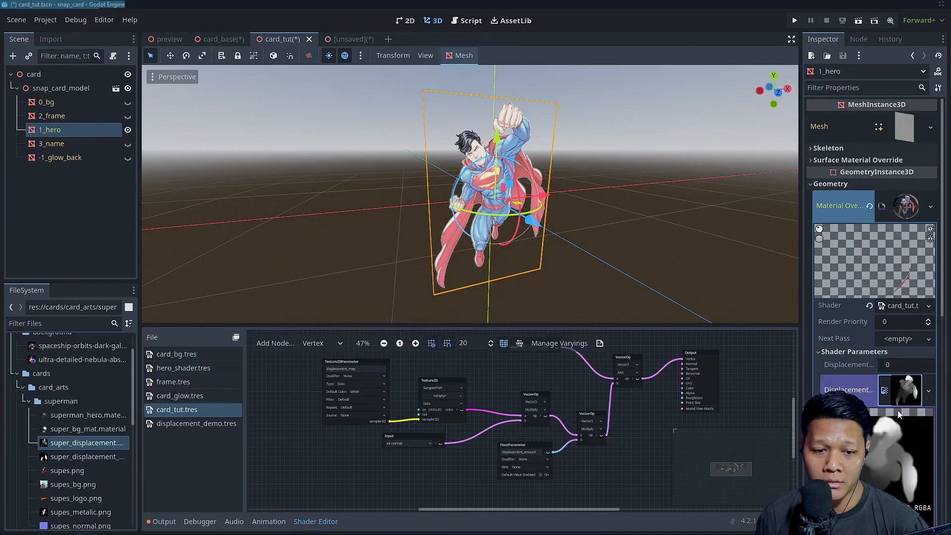
# Widen the Inspector to show the full shader parameter names and the displacement map preview
pyautogui.scroll(-4, 935, 410)
pyautogui.scroll(3, 880, 311)
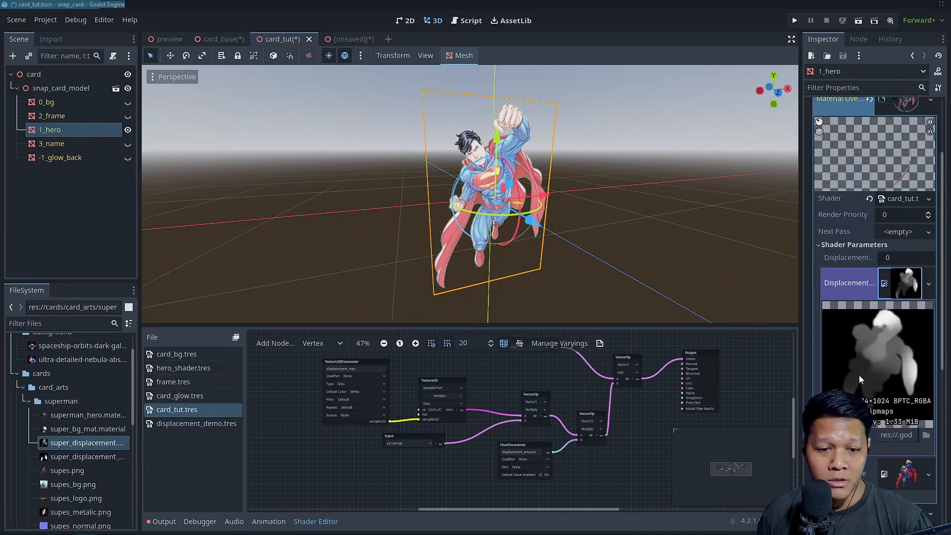
pyautogui.scroll(-3, 877, 297)
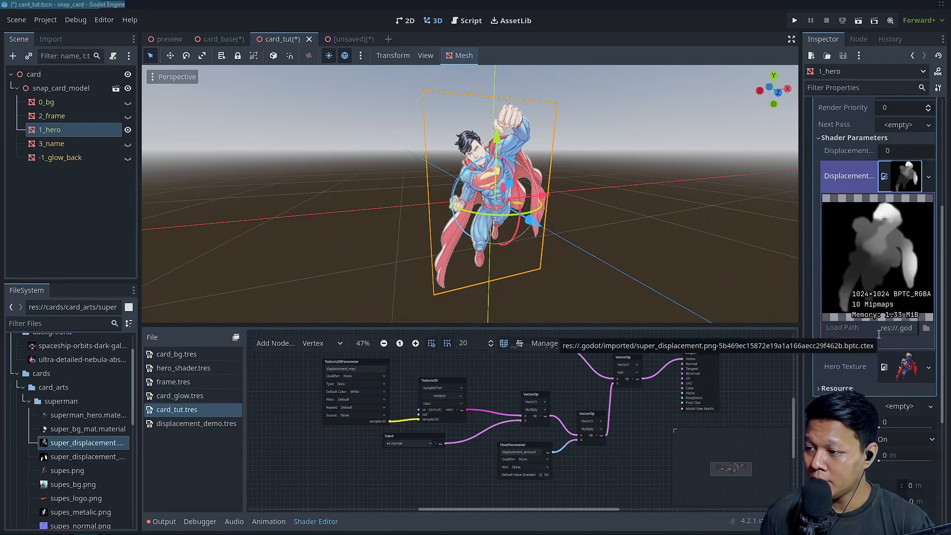
pyautogui.moveTo(804, 234); pyautogui.dragTo(737, 238)
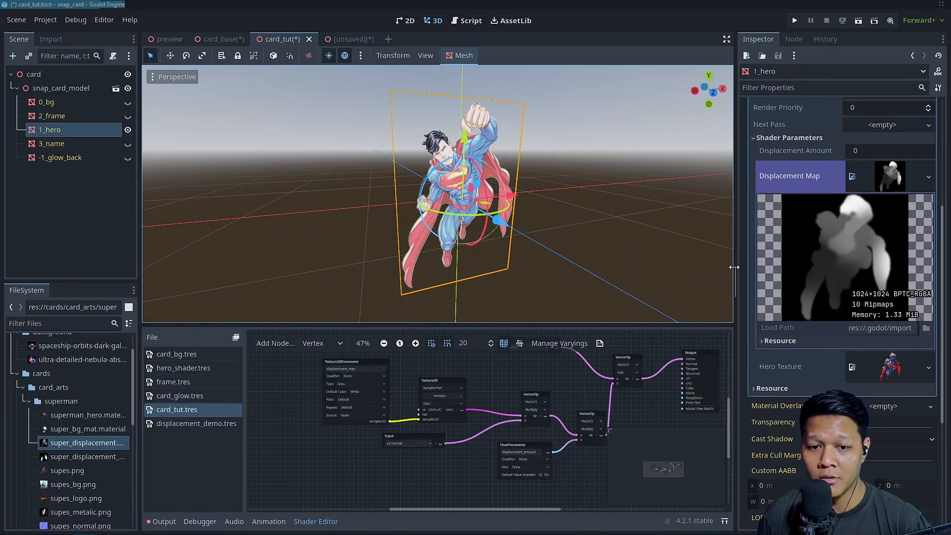
pyautogui.moveTo(734, 267); pyautogui.dragTo(740, 267)
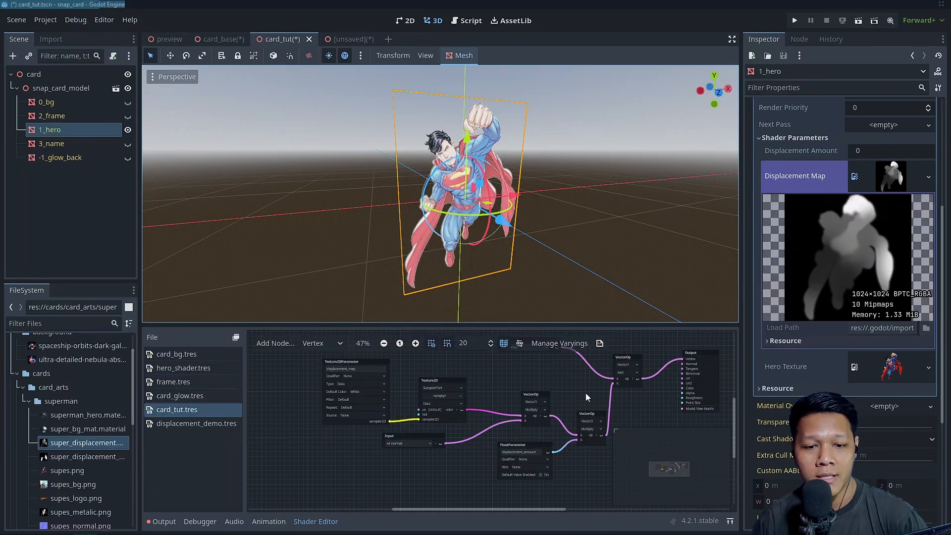
# Raise the hero's Displacement Amount, trying 0.3 and 0.4, and settle on 0.35
pyautogui.scroll(2, 870, 414)
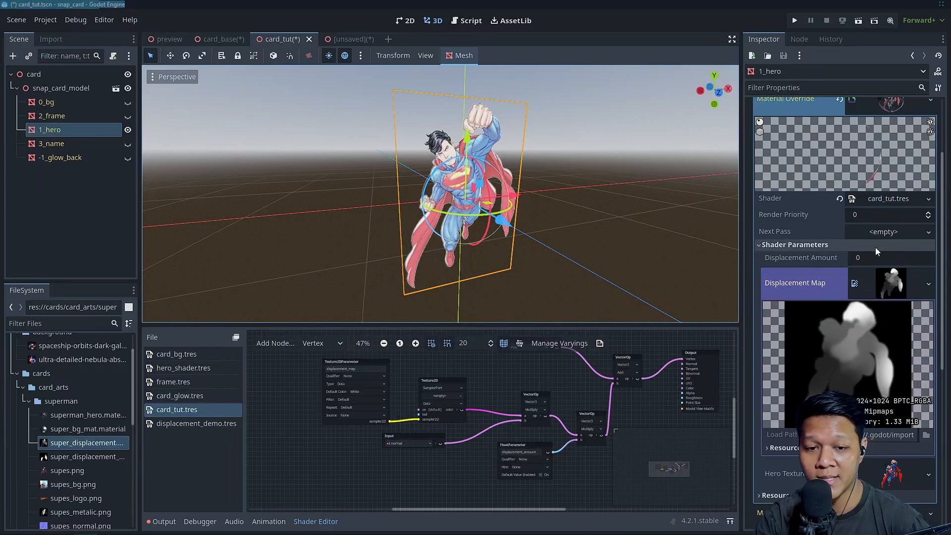
pyautogui.scroll(2, 550, 164)
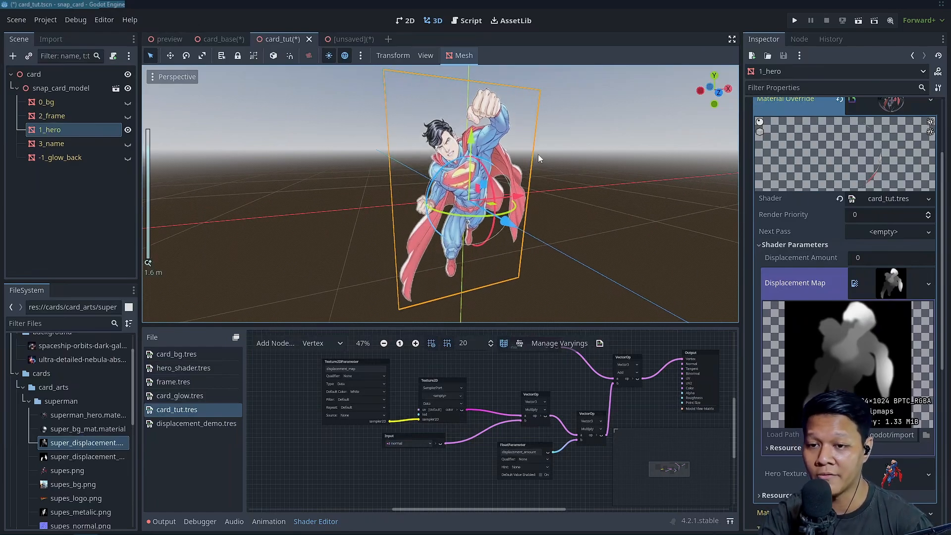
pyautogui.moveTo(539, 156); pyautogui.dragTo(515, 136, button='middle')
pyautogui.moveTo(890, 257); pyautogui.dragTo(901, 256)
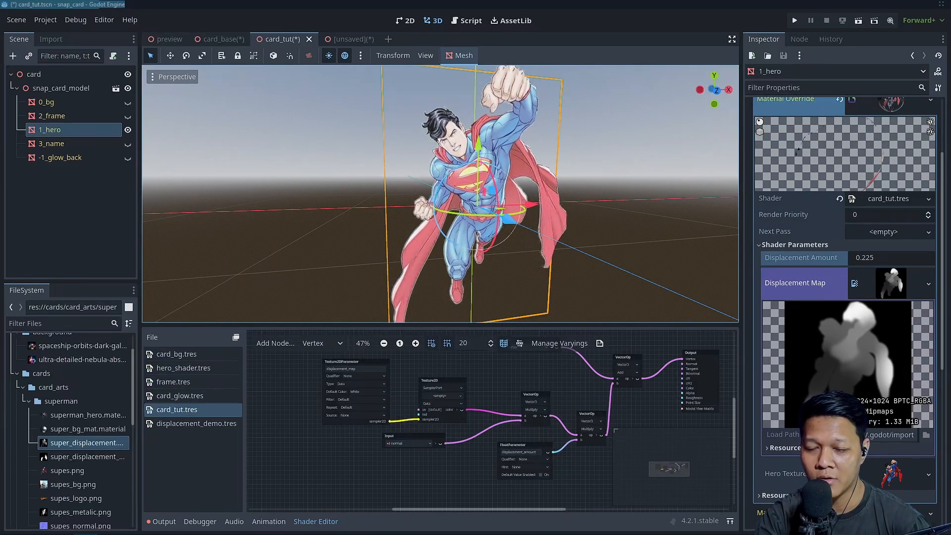
pyautogui.click(899, 246)
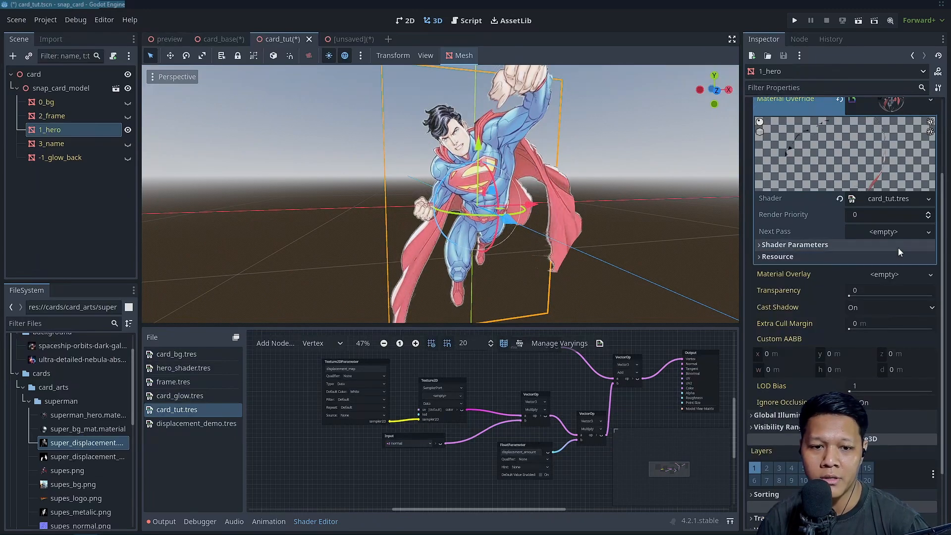
pyautogui.click(849, 248)
pyautogui.click(874, 257)
pyautogui.write('.3')
pyautogui.press('Return')
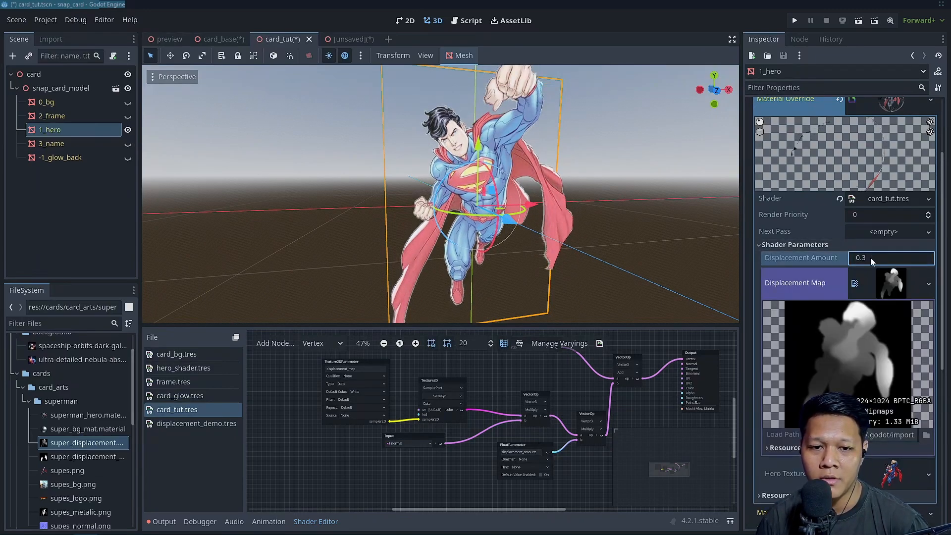
pyautogui.write('.4')
pyautogui.press('Return')
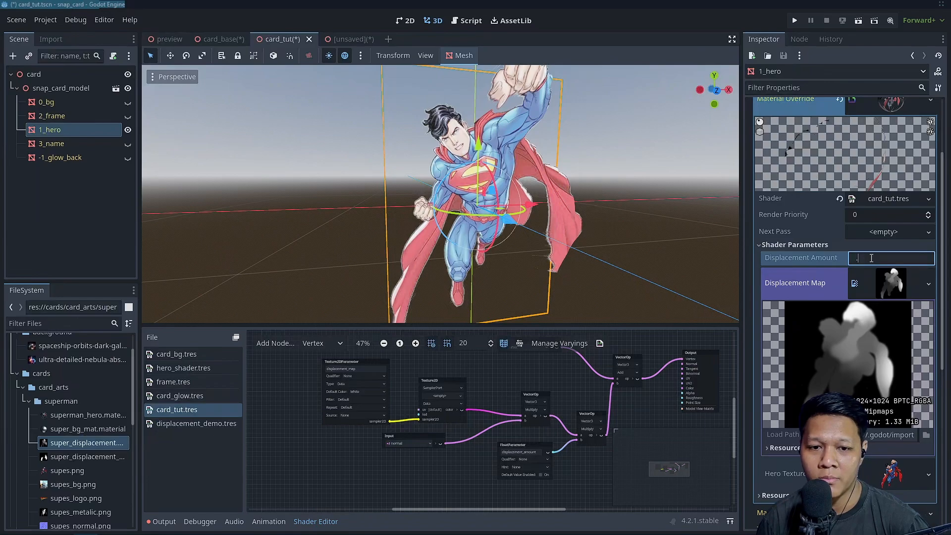
pyautogui.write('.35')
pyautogui.press('Return')
# Deselect the hero mesh and examine its displaced shape from several angles and distances
pyautogui.scroll(-5, 506, 197)
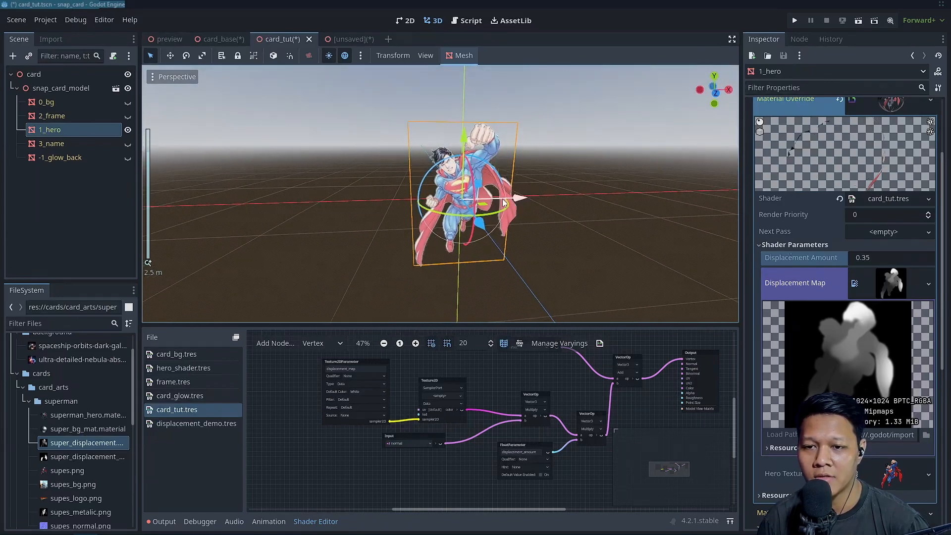
pyautogui.click(507, 197)
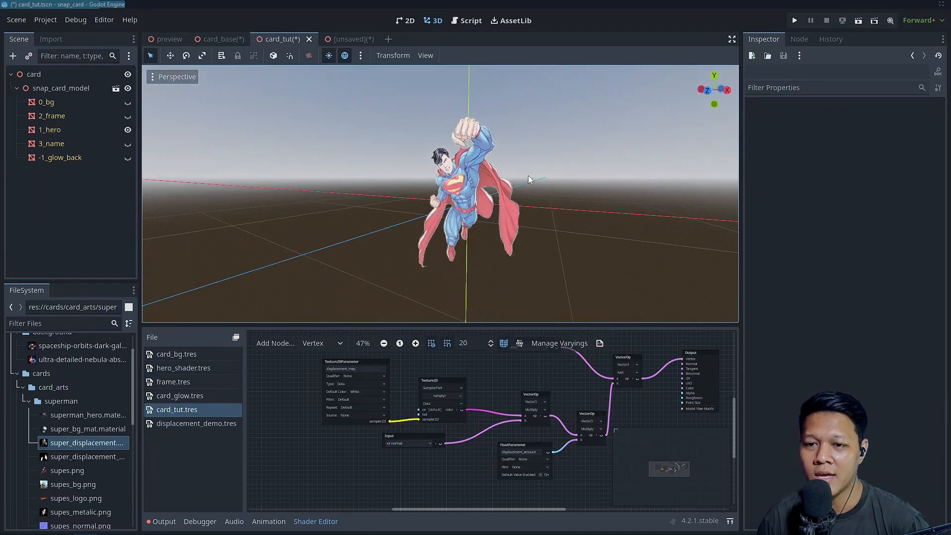
pyautogui.moveTo(585, 190); pyautogui.dragTo(551, 206, button='middle')
pyautogui.scroll(5, 573, 176)
pyautogui.scroll(-5, 518, 193)
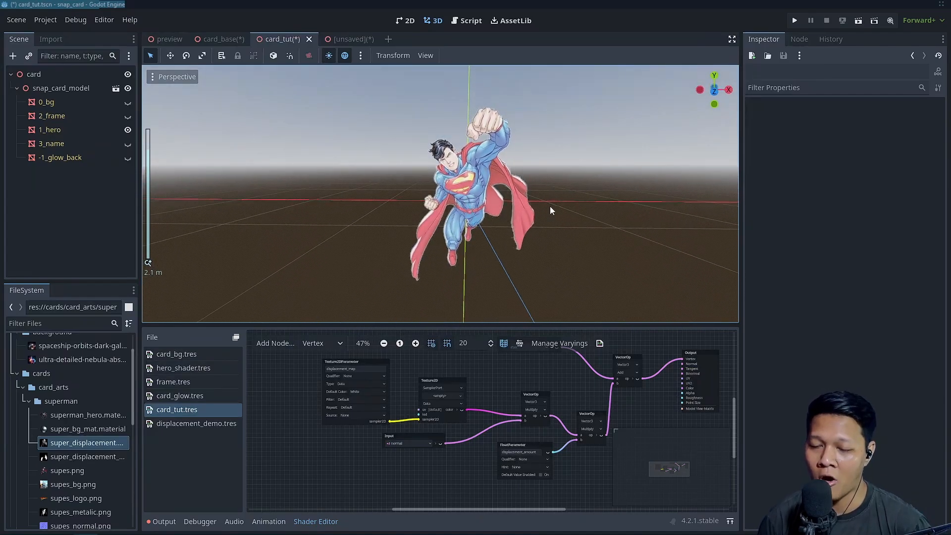
pyautogui.scroll(-2, 518, 277)
pyautogui.scroll(2, 519, 275)
pyautogui.moveTo(509, 230)
pyautogui.mouseDown(button='middle')
pyautogui.moveTo(478, 223)
pyautogui.moveTo(530, 222)
pyautogui.moveTo(503, 214)
pyautogui.moveTo(525, 232)
pyautogui.mouseUp(button='middle')
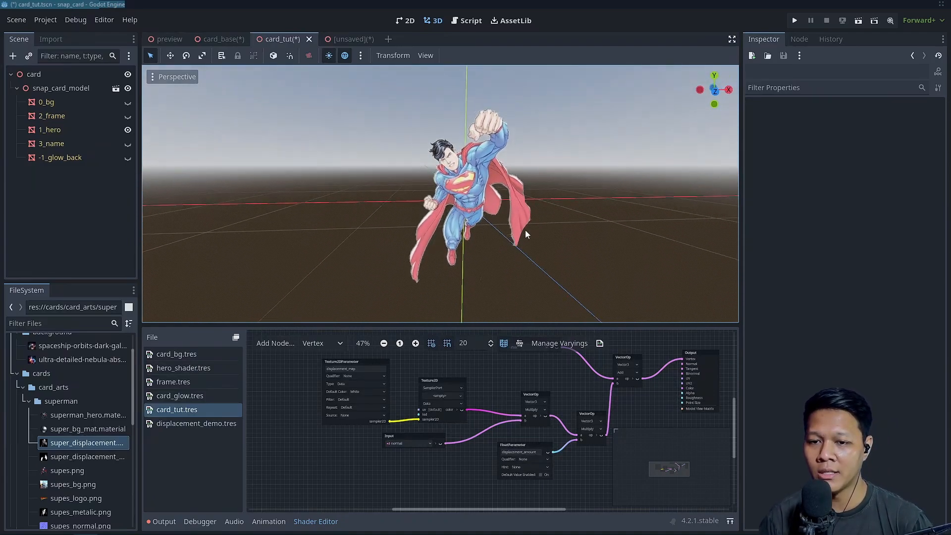
pyautogui.scroll(4, 525, 232)
pyautogui.moveTo(559, 263); pyautogui.dragTo(535, 254, button='middle')
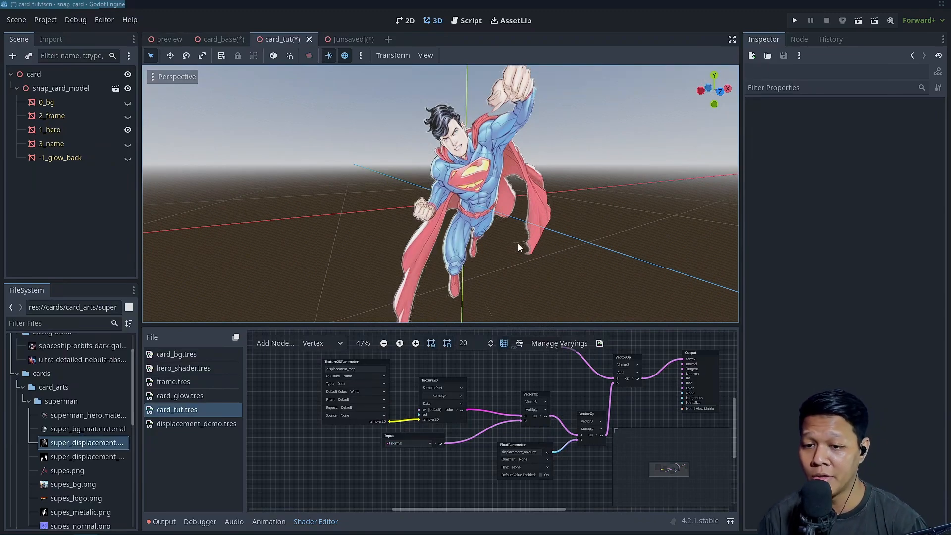
pyautogui.scroll(-4, 532, 247)
pyautogui.moveTo(530, 247); pyautogui.dragTo(496, 255, button='middle')
pyautogui.scroll(4, 501, 240)
pyautogui.scroll(-3, 502, 240)
pyautogui.scroll(-4, 493, 237)
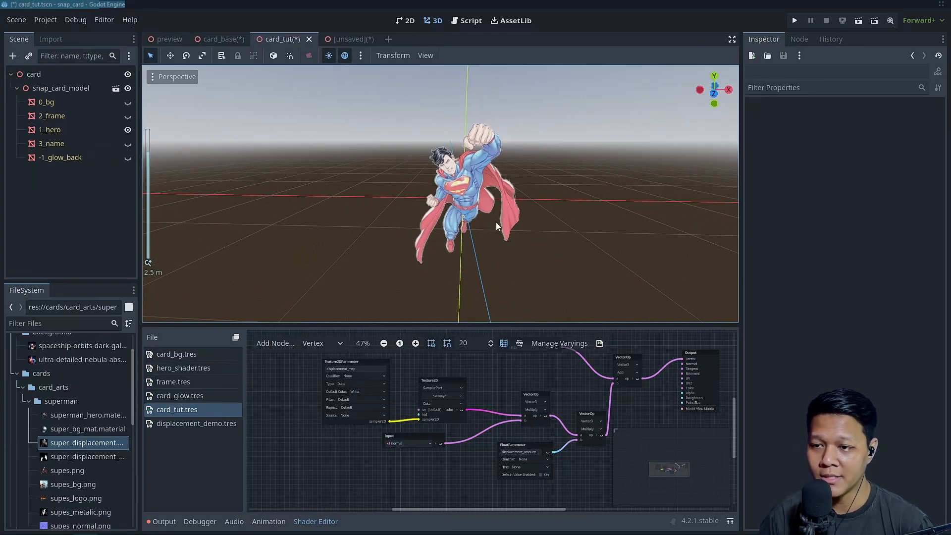
pyautogui.moveTo(500, 219); pyautogui.dragTo(485, 197, button='middle')
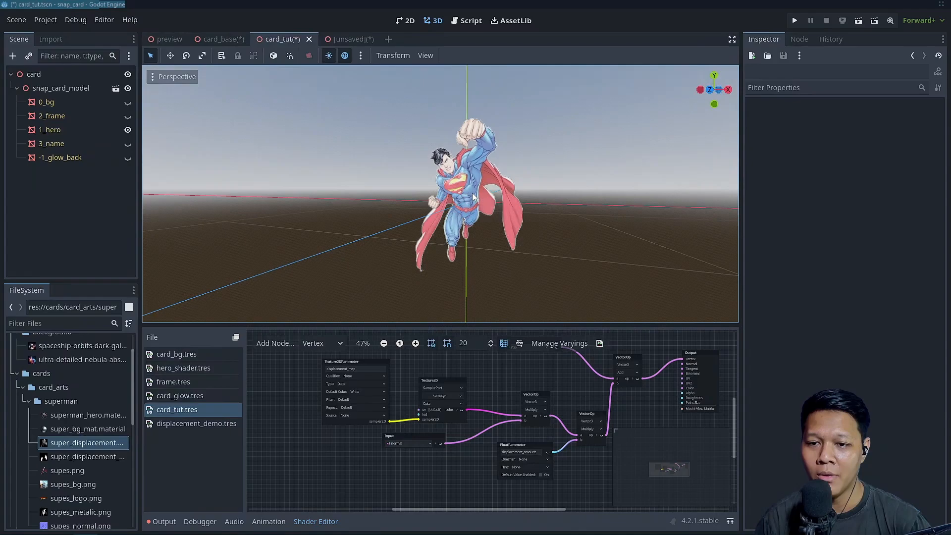
# Reselect the 1_hero mesh and inspect the texture assigned to its Displacement Map
pyautogui.click(69, 117)
pyautogui.click(70, 128)
pyautogui.click(895, 275)
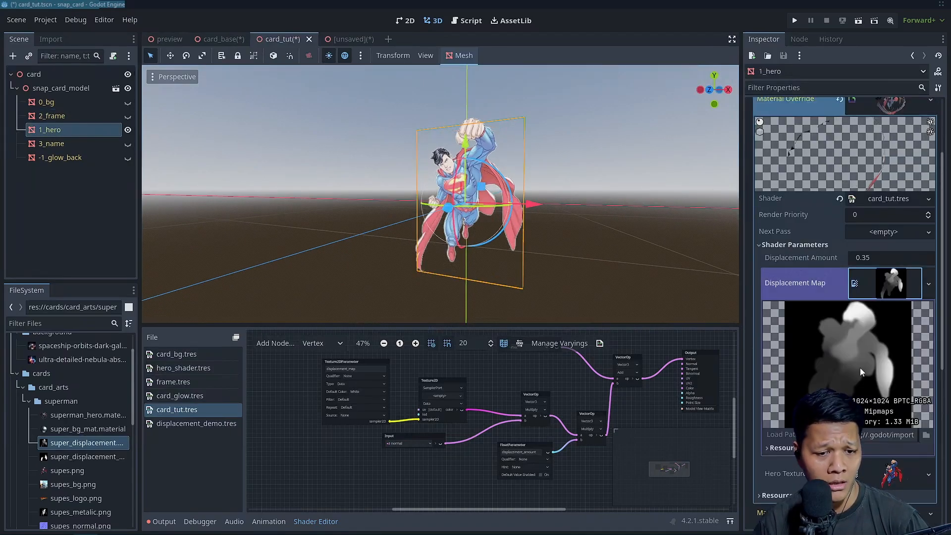
# Compare the displacement map preview with the hero mesh's displaced shape from several angles and distances
pyautogui.scroll(-1, 882, 344)
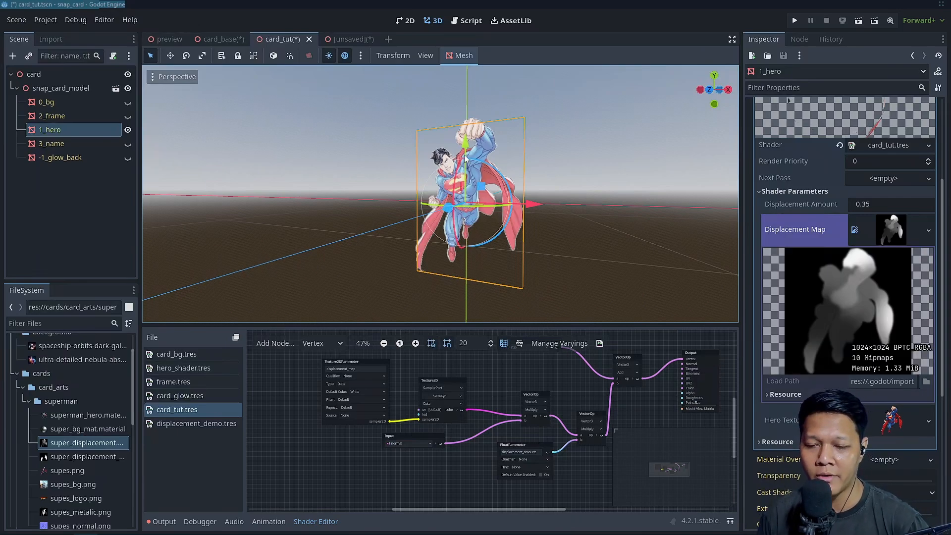
pyautogui.scroll(5, 501, 189)
pyautogui.moveTo(502, 189); pyautogui.dragTo(584, 188, button='middle')
pyautogui.scroll(-4, 550, 201)
pyautogui.scroll(-1, 494, 161)
pyautogui.moveTo(493, 161); pyautogui.dragTo(505, 188, button='middle')
pyautogui.scroll(2, 552, 166)
pyautogui.scroll(2, 462, 181)
pyautogui.moveTo(458, 325); pyautogui.dragTo(458, 336)
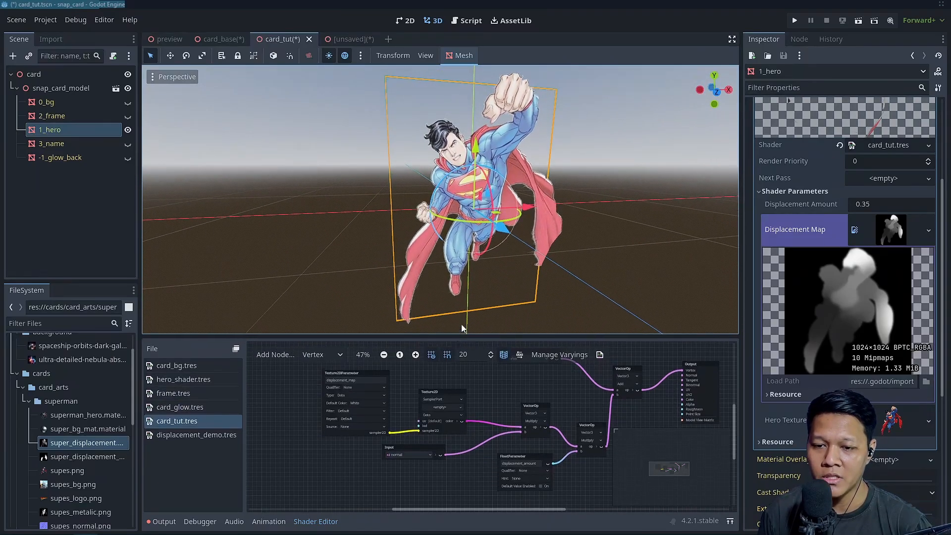
pyautogui.scroll(2, 503, 227)
pyautogui.keyDown('shift'); pyautogui.moveTo(555, 241); pyautogui.dragTo(520, 235, button='middle'); pyautogui.keyUp('shift')
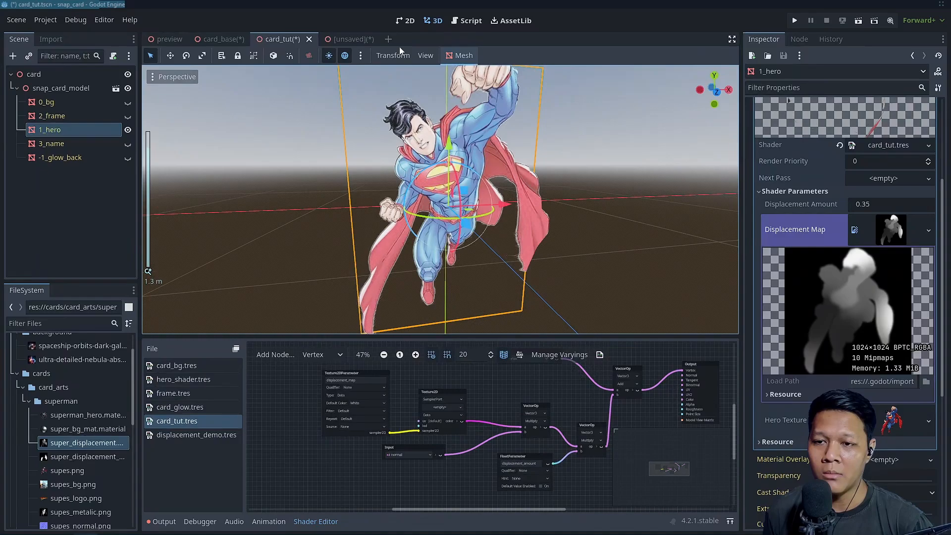
pyautogui.click(357, 41)
pyautogui.click(297, 39)
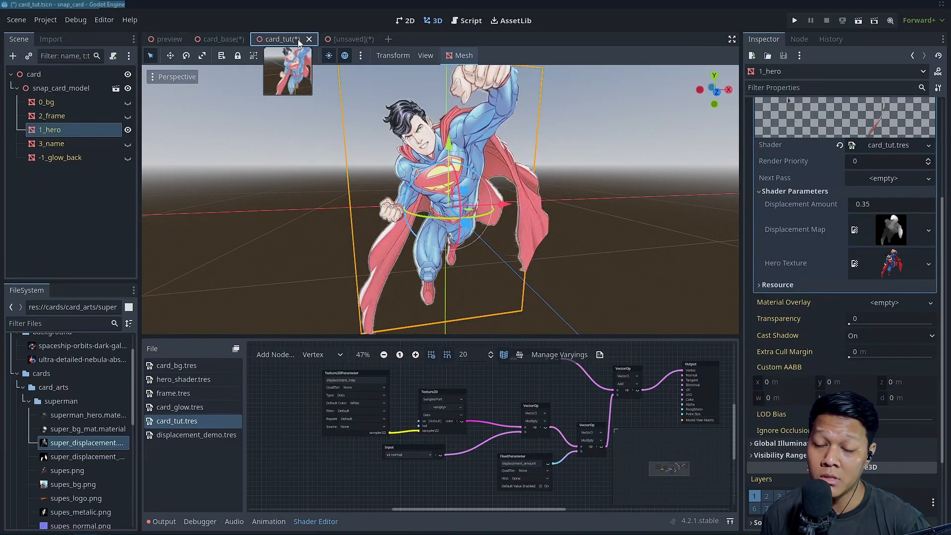
# Enlarge the shader editor area and recheck the displaced hero's depth from front and raised viewpoints
pyautogui.moveTo(531, 194); pyautogui.dragTo(448, 198, button='middle')
pyautogui.scroll(6, 488, 176)
pyautogui.scroll(-2, 487, 176)
pyautogui.moveTo(427, 334); pyautogui.dragTo(427, 319)
pyautogui.moveTo(480, 200)
pyautogui.mouseDown(button='middle')
pyautogui.moveTo(490, 202)
pyautogui.moveTo(465, 194)
pyautogui.mouseUp(button='middle')
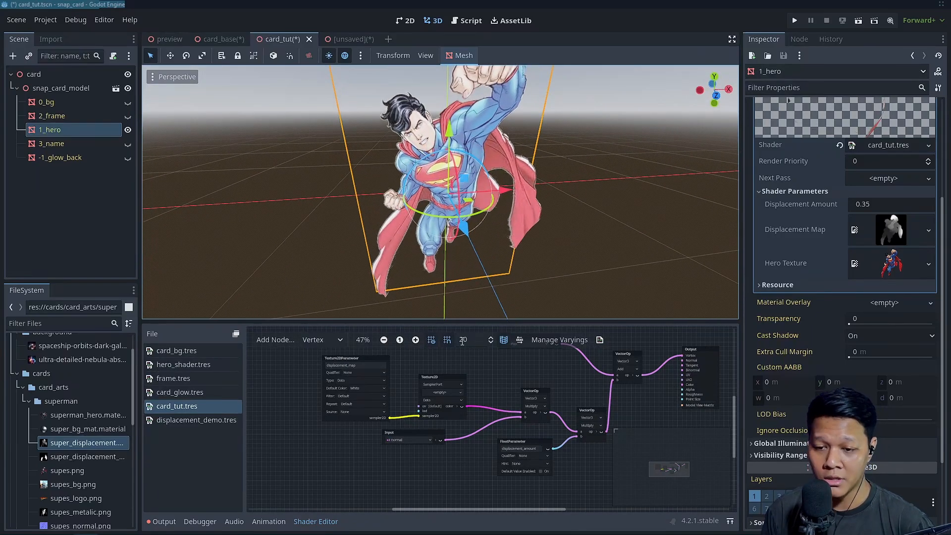
pyautogui.moveTo(457, 321); pyautogui.dragTo(457, 283)
pyautogui.scroll(-4, 461, 184)
pyautogui.moveTo(460, 183); pyautogui.dragTo(443, 161, button='middle')
pyautogui.scroll(4, 443, 161)
pyautogui.scroll(-2, 504, 410)
# Move the vertex shader's Output node farther from the VectorOp Add node to make room for more nodes
pyautogui.moveTo(662, 365); pyautogui.dragTo(502, 338, button='middle')
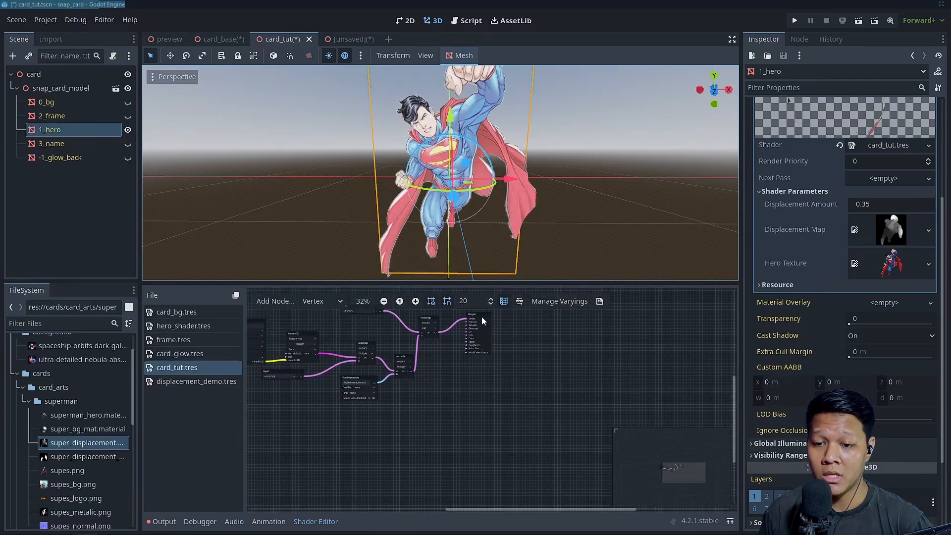
pyautogui.moveTo(478, 317); pyautogui.dragTo(528, 368)
pyautogui.scroll(3, 419, 270)
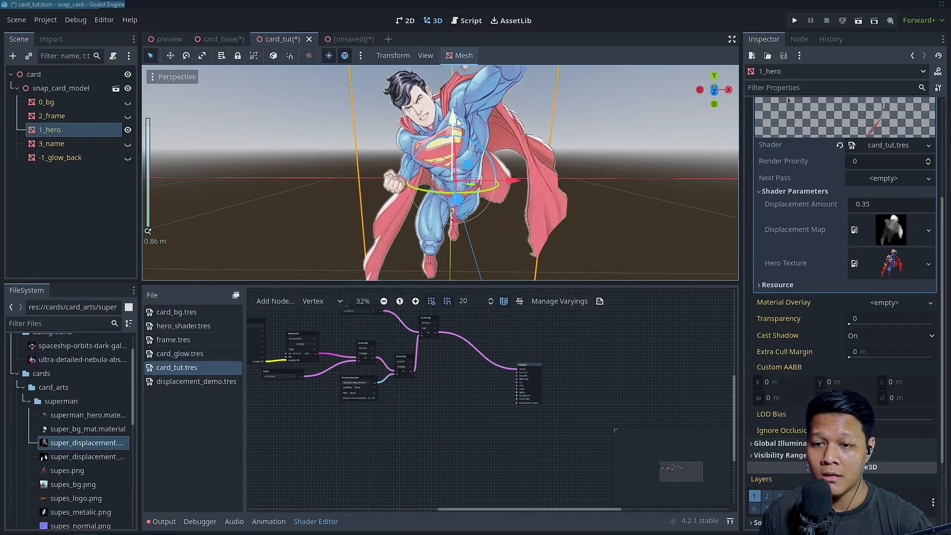
pyautogui.scroll(1, 471, 372)
pyautogui.moveTo(457, 360); pyautogui.dragTo(396, 337)
pyautogui.moveTo(403, 383); pyautogui.dragTo(391, 379)
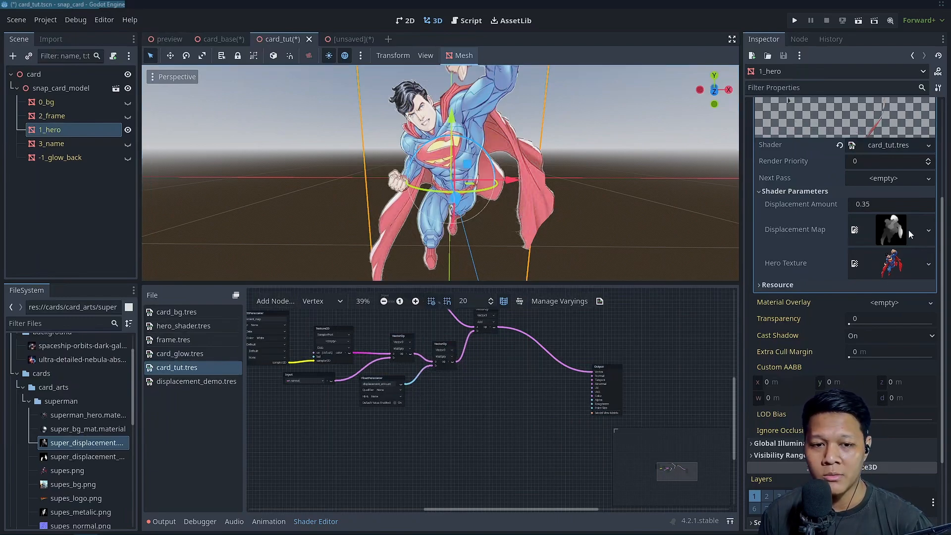
# Examine the Displacement Map's texture preview and the vertex node chain that applies it
pyautogui.click(905, 228)
pyautogui.click(905, 227)
pyautogui.click(905, 227)
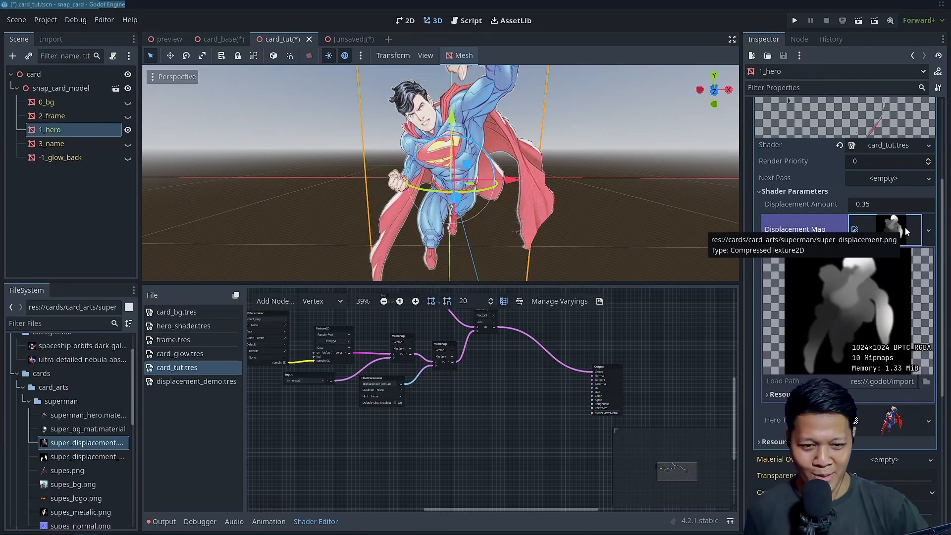
pyautogui.click(905, 228)
pyautogui.click(905, 227)
pyautogui.scroll(3, 587, 397)
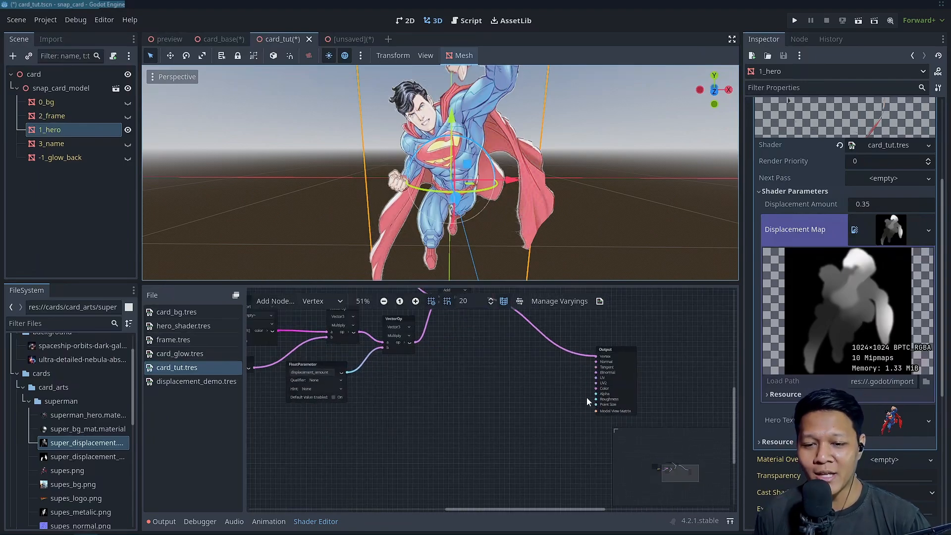
pyautogui.scroll(-1, 584, 398)
pyautogui.moveTo(517, 419); pyautogui.dragTo(554, 470, button='middle')
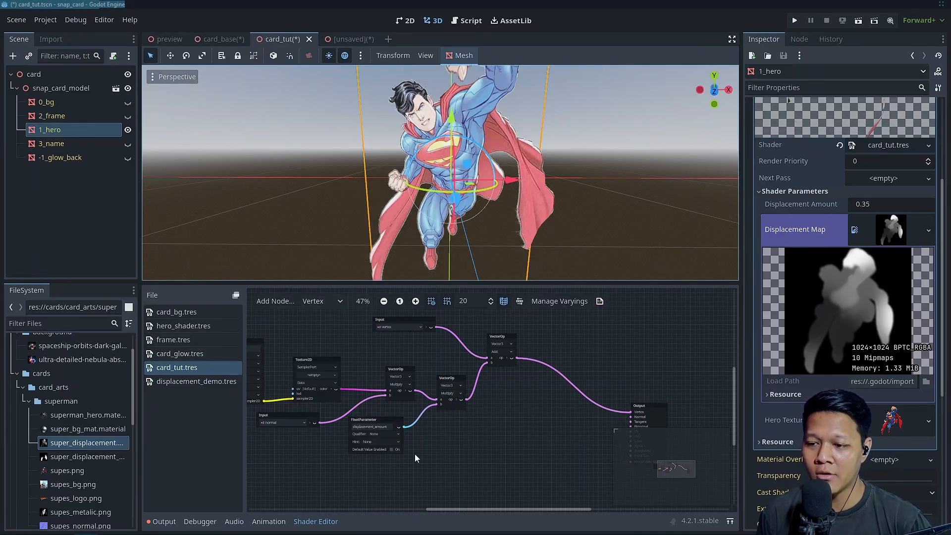
pyautogui.scroll(-2, 528, 386)
pyautogui.scroll(2, 364, 392)
pyautogui.moveTo(364, 392); pyautogui.dragTo(427, 364, button='middle')
pyautogui.scroll(-1, 382, 423)
pyautogui.moveTo(382, 423); pyautogui.dragTo(364, 411, button='middle')
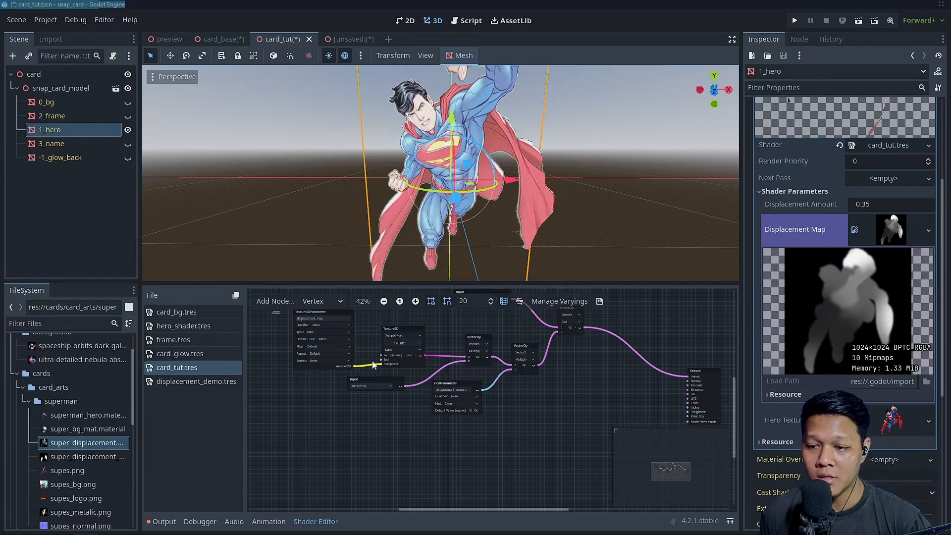
# Duplicate the displacement texture, normal, amount and multiply nodes, and place the copies below the original chain
pyautogui.moveTo(272, 310); pyautogui.dragTo(487, 393)
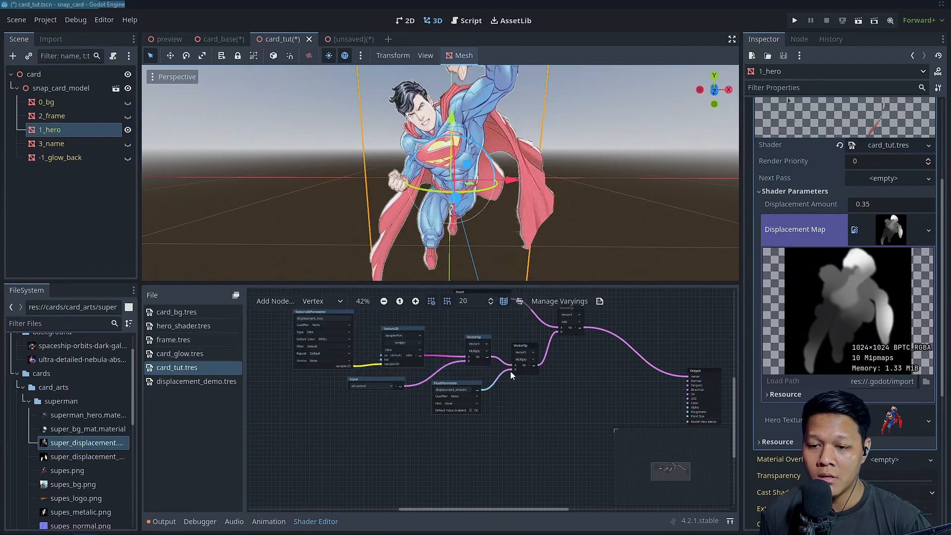
pyautogui.scroll(-2, 460, 400)
pyautogui.click(387, 340)
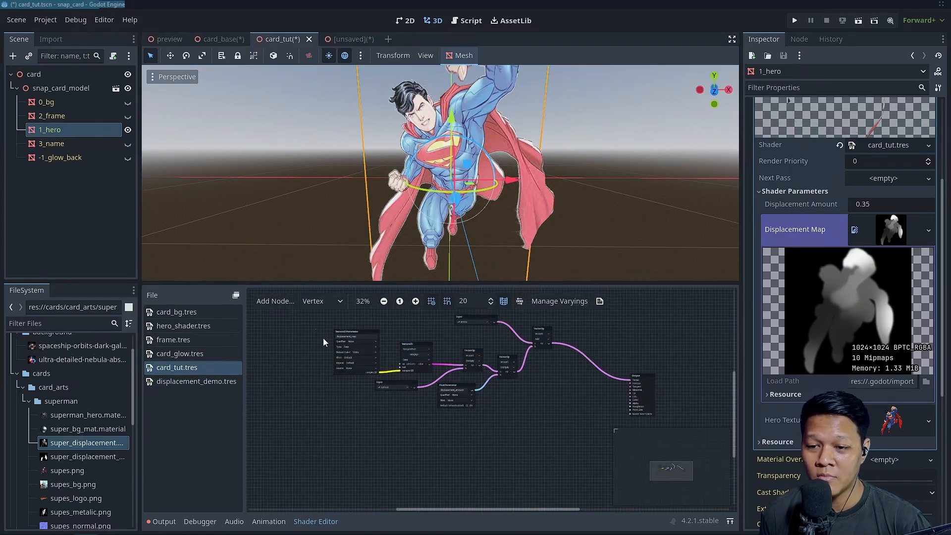
pyautogui.moveTo(316, 327); pyautogui.dragTo(516, 423)
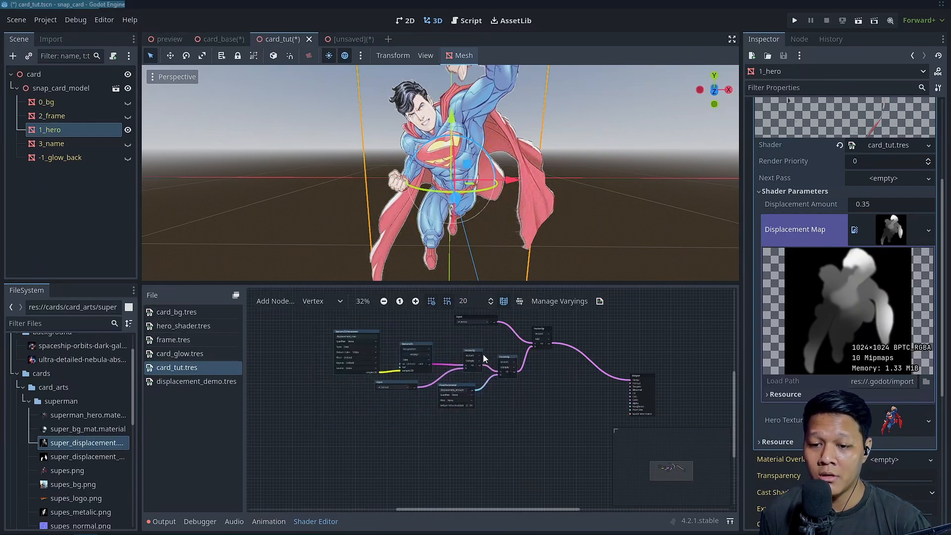
pyautogui.hotkey('ctrl', 'd')
pyautogui.moveTo(476, 354); pyautogui.dragTo(470, 421)
pyautogui.scroll(1, 521, 438)
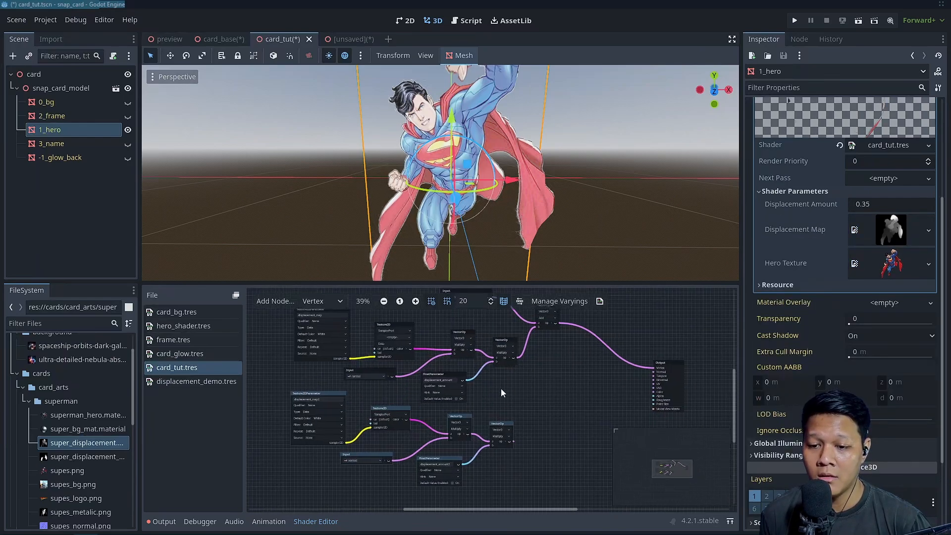
pyautogui.scroll(1, 501, 392)
pyautogui.moveTo(513, 403); pyautogui.dragTo(635, 361, button='middle')
pyautogui.moveTo(375, 349); pyautogui.dragTo(361, 349)
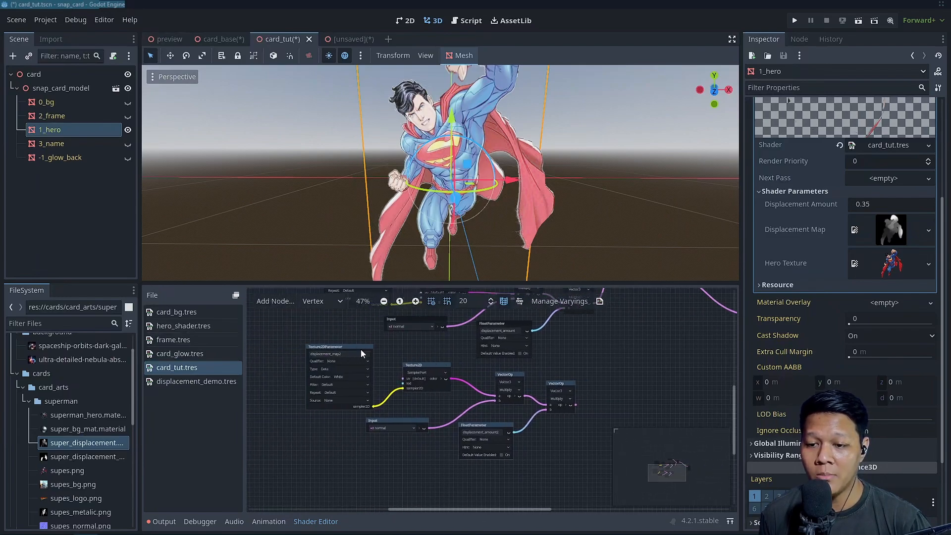
pyautogui.click(437, 409)
# Create a Vector3 Add node from the output of the duplicated chain's final Multiply node
pyautogui.moveTo(552, 397); pyautogui.dragTo(432, 420, button='middle')
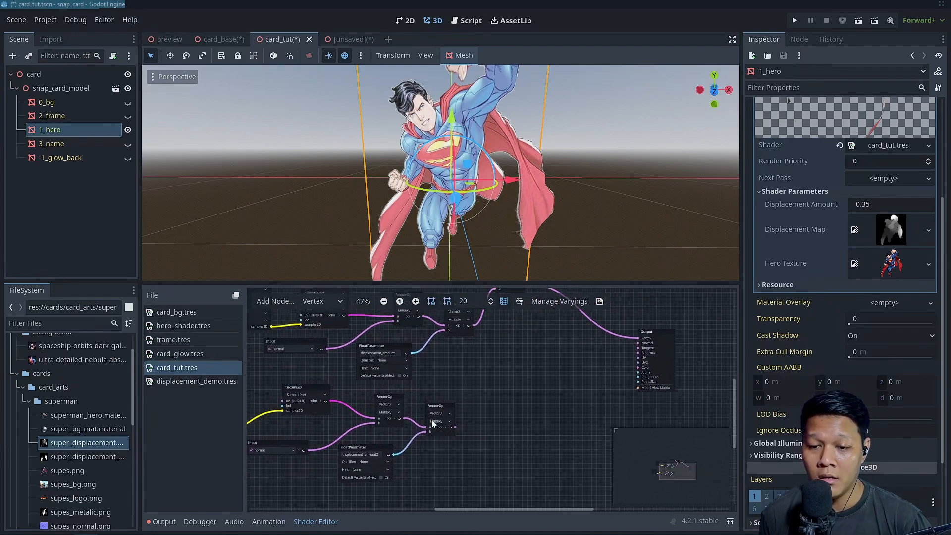
pyautogui.moveTo(456, 427); pyautogui.dragTo(503, 401)
pyautogui.write('add')
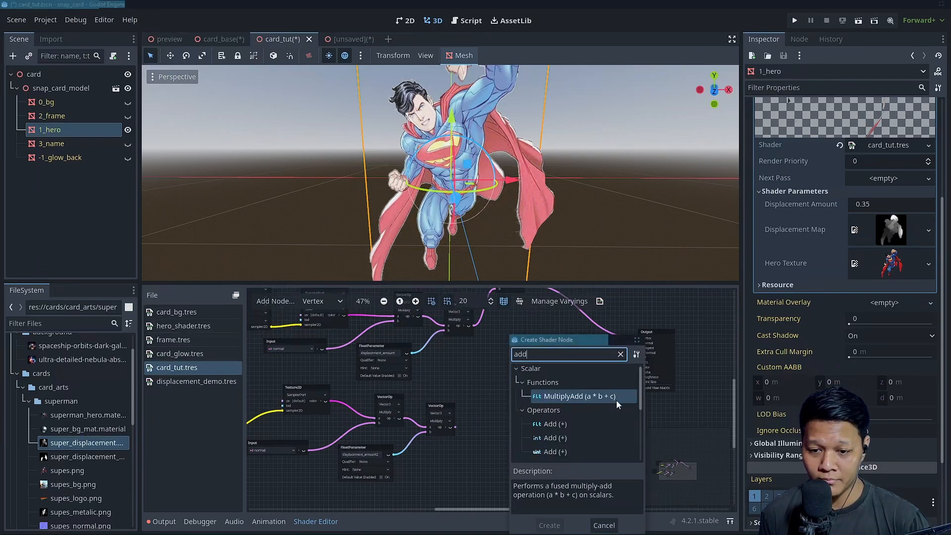
pyautogui.scroll(-2, 616, 401)
pyautogui.scroll(-1, 582, 417)
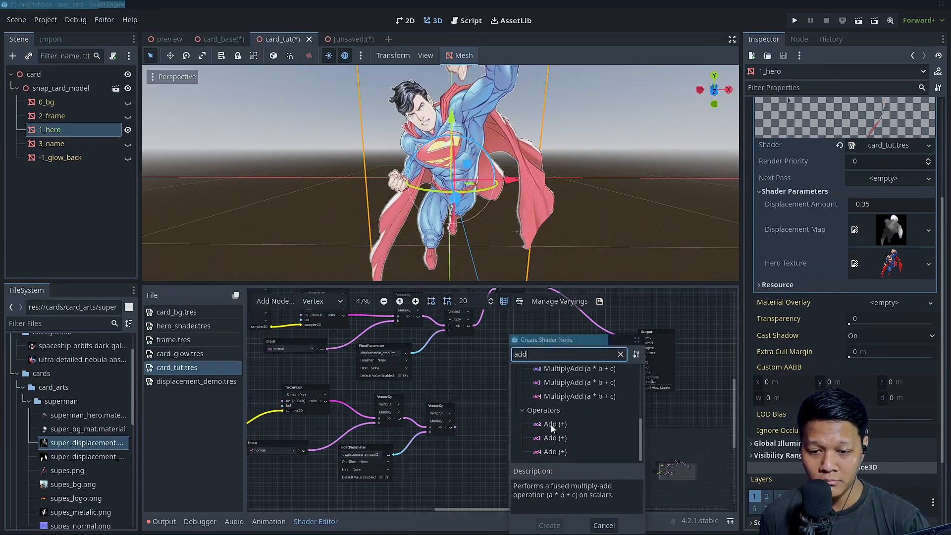
pyautogui.doubleClick(550, 438)
# Position the new Add node, feed the original Add result into it, and connect it to the Output's Vertex
pyautogui.moveTo(510, 406); pyautogui.dragTo(555, 356)
pyautogui.moveTo(580, 404); pyautogui.dragTo(521, 433, button='middle')
pyautogui.moveTo(480, 325); pyautogui.dragTo(459, 332, button='middle')
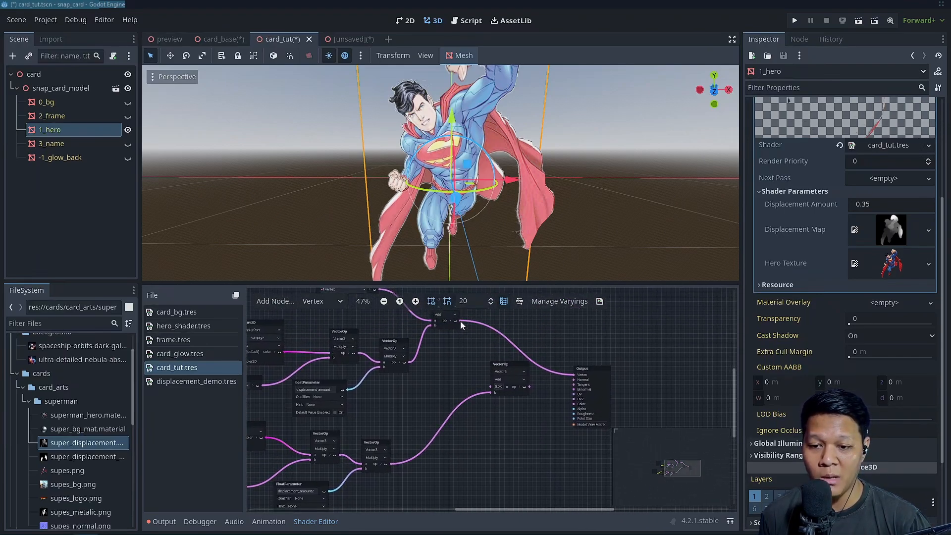
pyautogui.moveTo(459, 321); pyautogui.dragTo(491, 387)
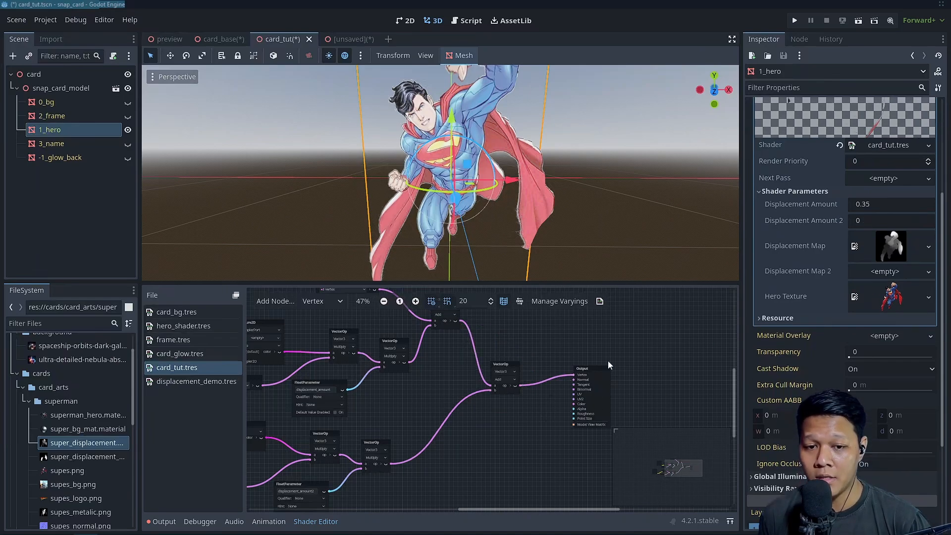
# Rename the duplicated Texture2DParameter to animated_displacement
pyautogui.scroll(-1, 503, 394)
pyautogui.moveTo(502, 395); pyautogui.dragTo(641, 347, button='middle')
pyautogui.scroll(2, 491, 382)
pyautogui.moveTo(325, 356); pyautogui.dragTo(469, 350, button='middle')
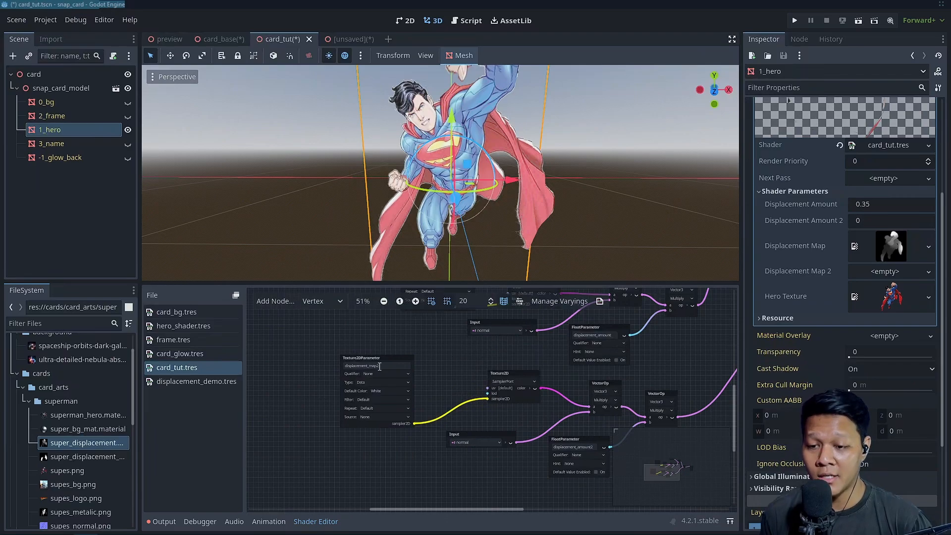
pyautogui.moveTo(377, 358); pyautogui.dragTo(372, 358)
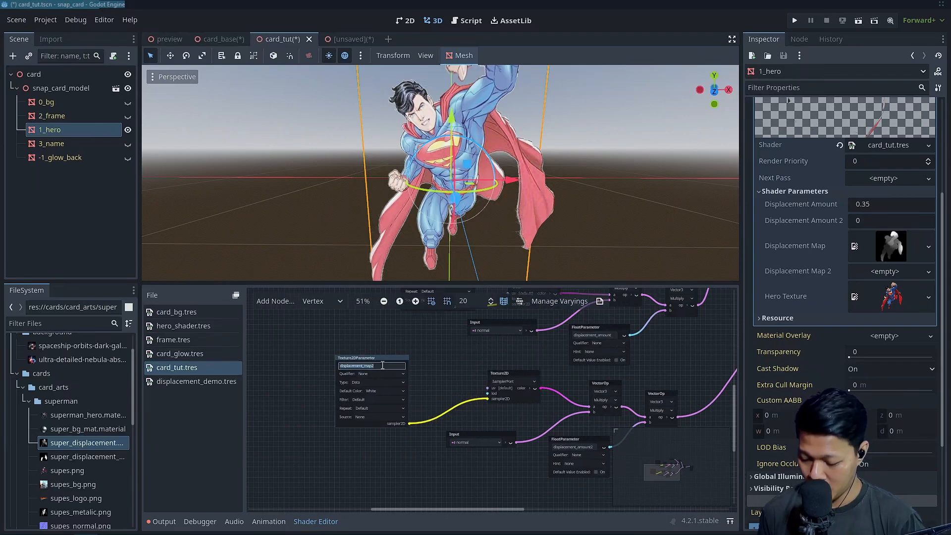
pyautogui.write('_disp')
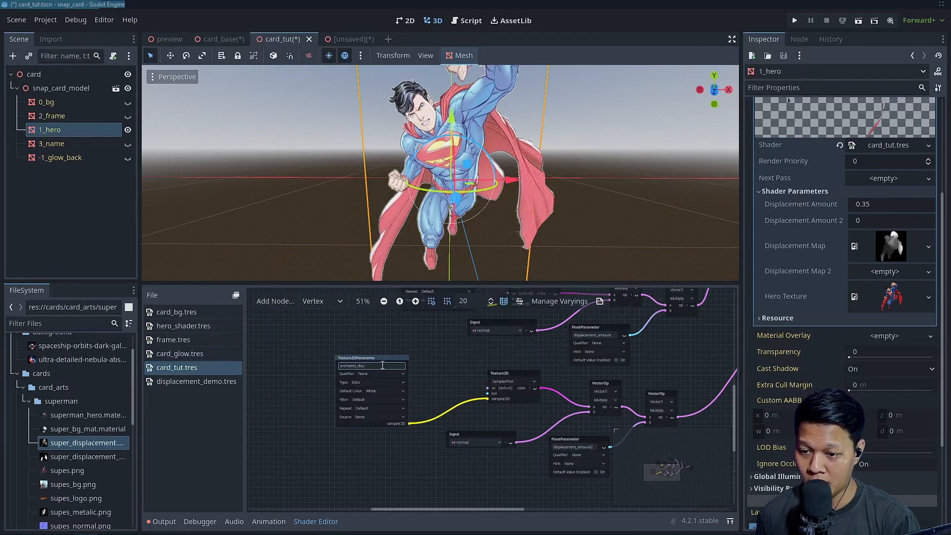
pyautogui.write('lacement')
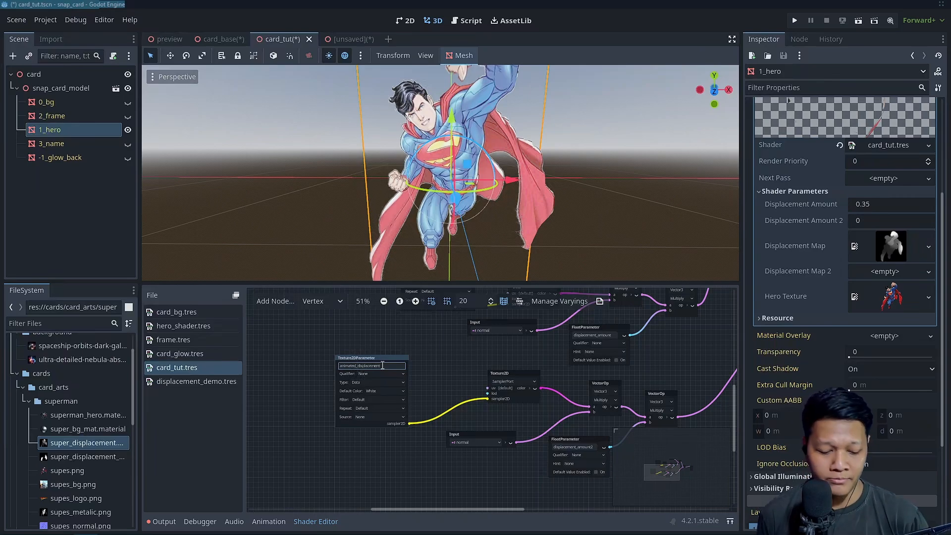
pyautogui.press('Return')
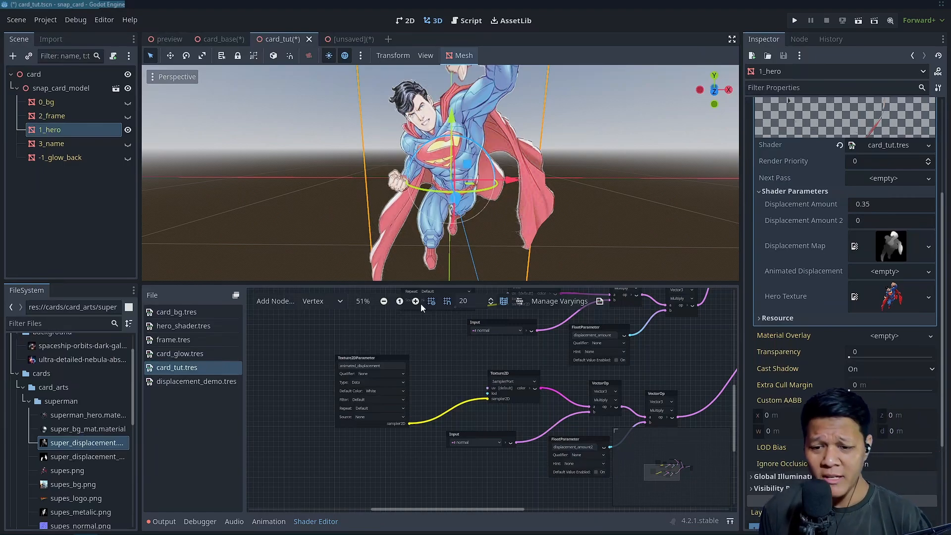
# Assign the second super_displacement texture to the hero's Animated Displacement parameter and compare its preview with the hero
pyautogui.scroll(4, 859, 335)
pyautogui.click(783, 432)
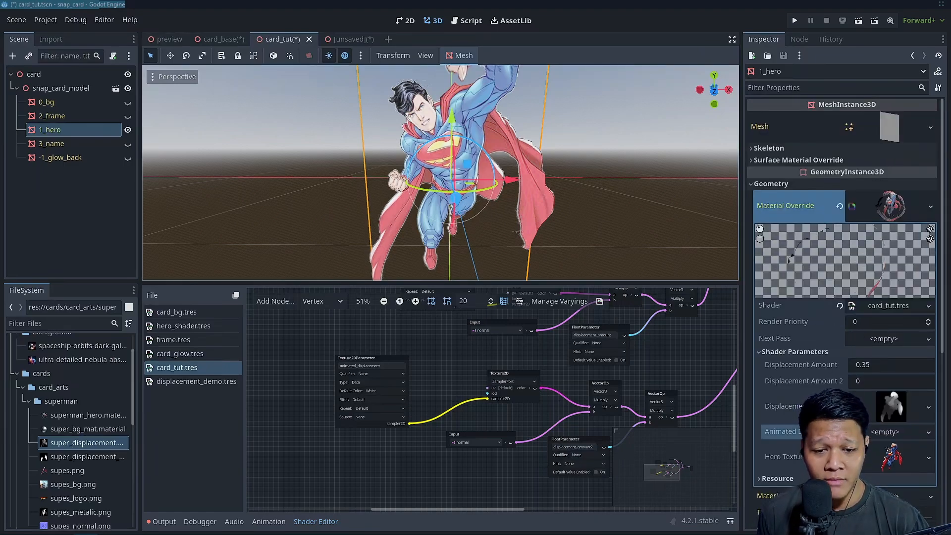
pyautogui.moveTo(746, 377); pyautogui.dragTo(768, 377)
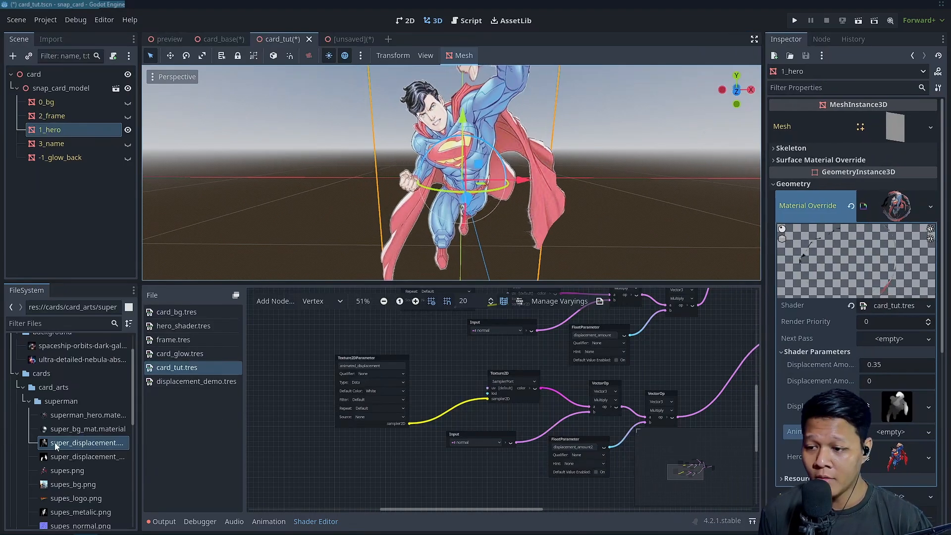
pyautogui.click(84, 456)
pyautogui.moveTo(543, 444); pyautogui.dragTo(895, 431)
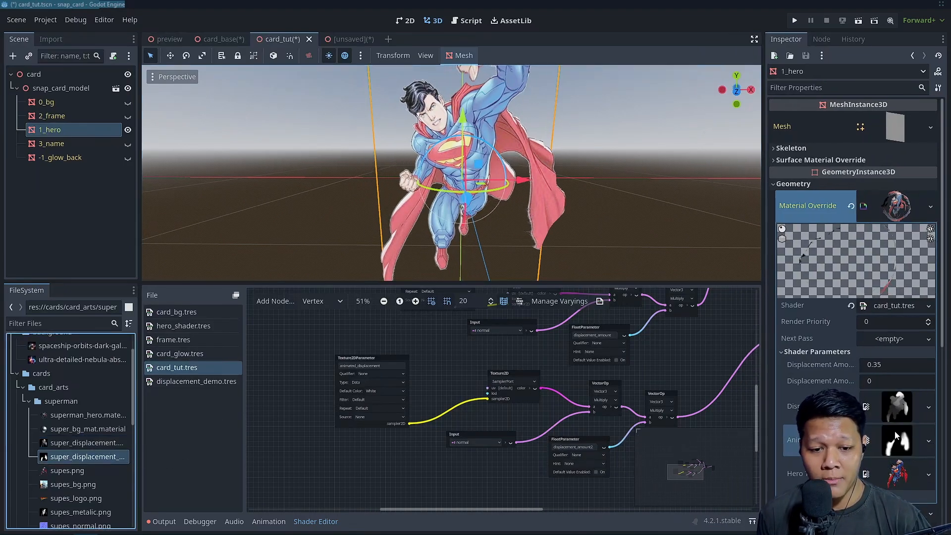
pyautogui.click(895, 432)
pyautogui.scroll(-1, 890, 438)
pyautogui.scroll(-4, 891, 439)
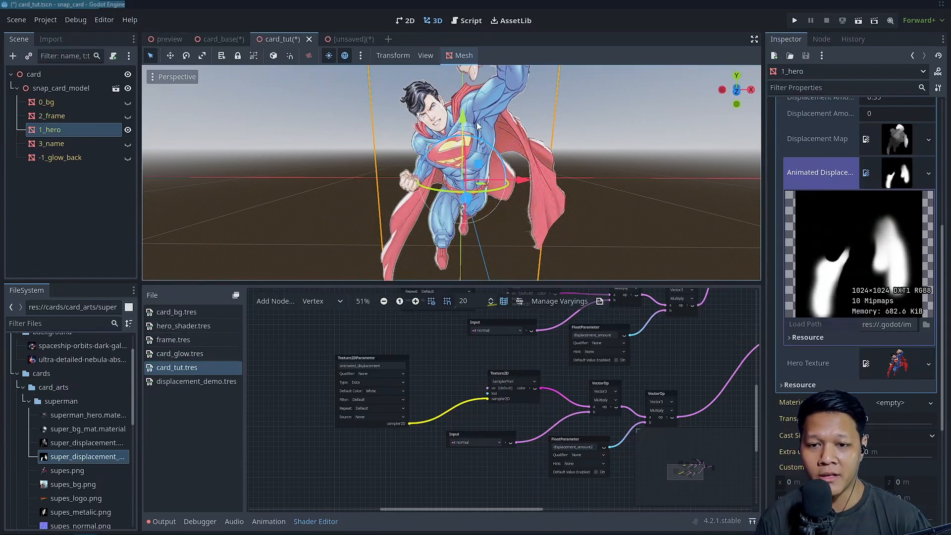
pyautogui.scroll(-3, 551, 171)
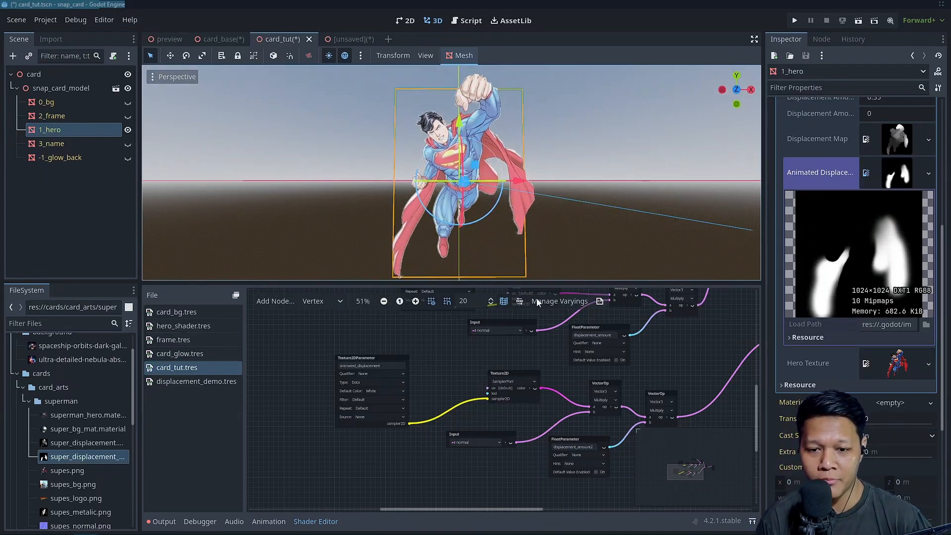
pyautogui.moveTo(522, 369); pyautogui.dragTo(439, 368, button='middle')
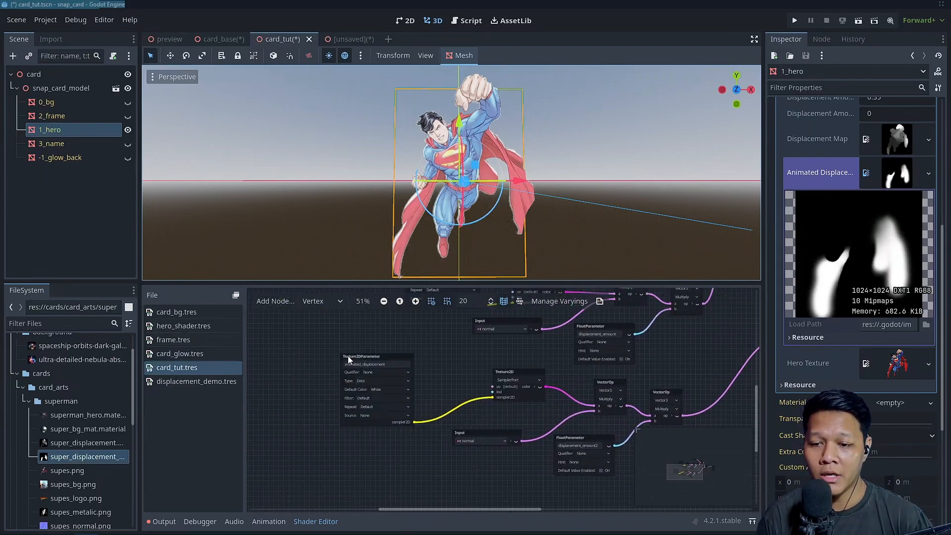
pyautogui.moveTo(492, 388); pyautogui.dragTo(448, 358)
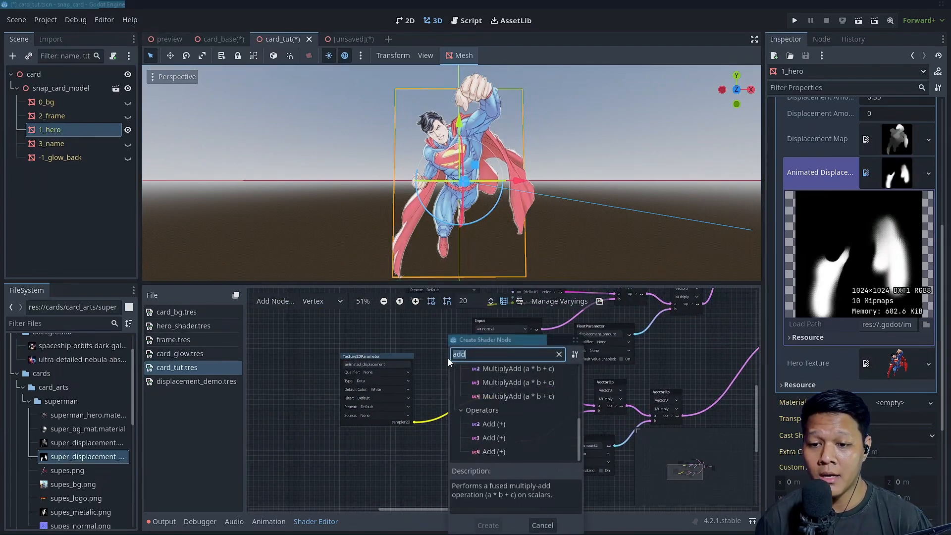
pyautogui.write('time')
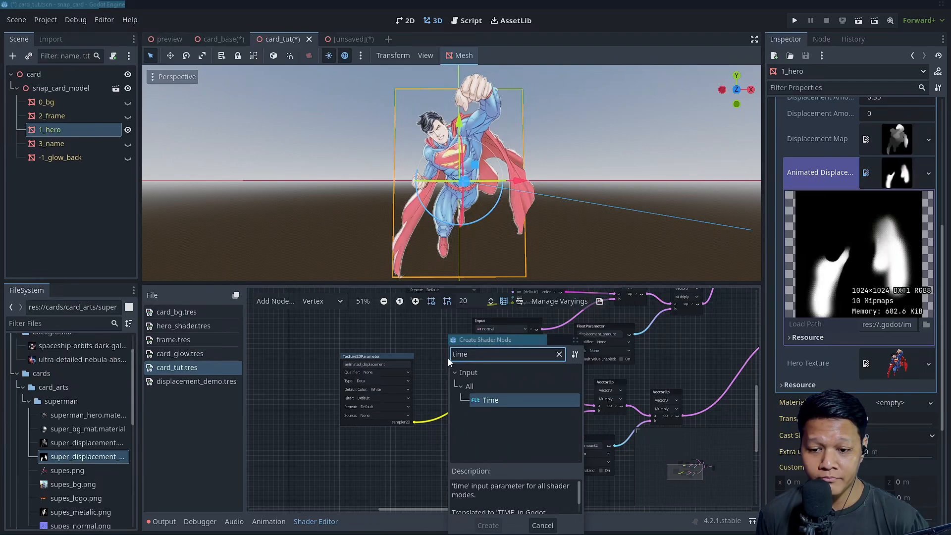
pyautogui.click(576, 340)
pyautogui.moveTo(491, 386); pyautogui.dragTo(453, 374)
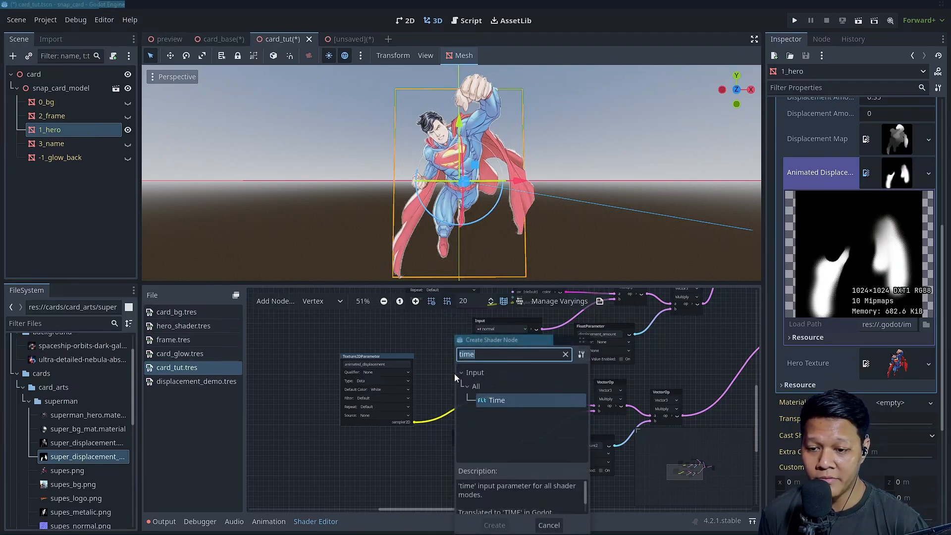
pyautogui.write('uvpa')
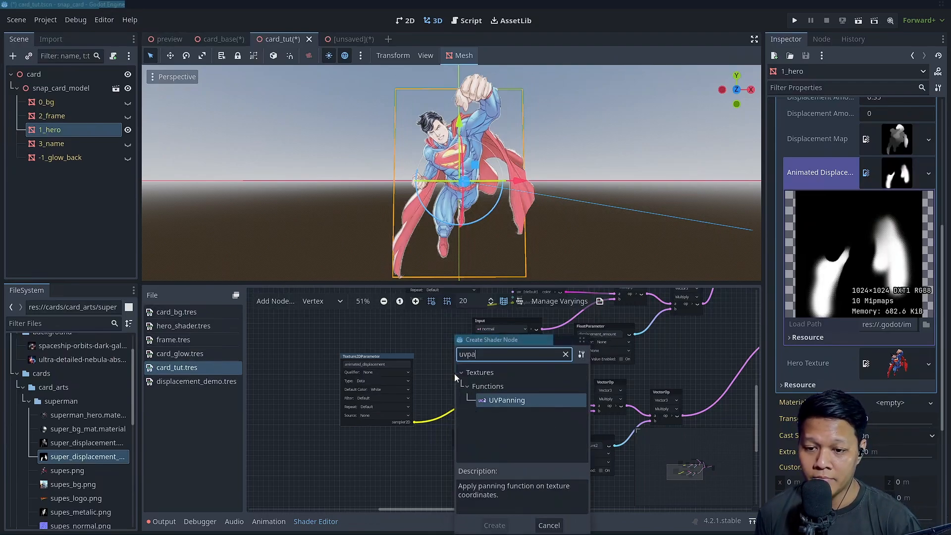
pyautogui.click(579, 340)
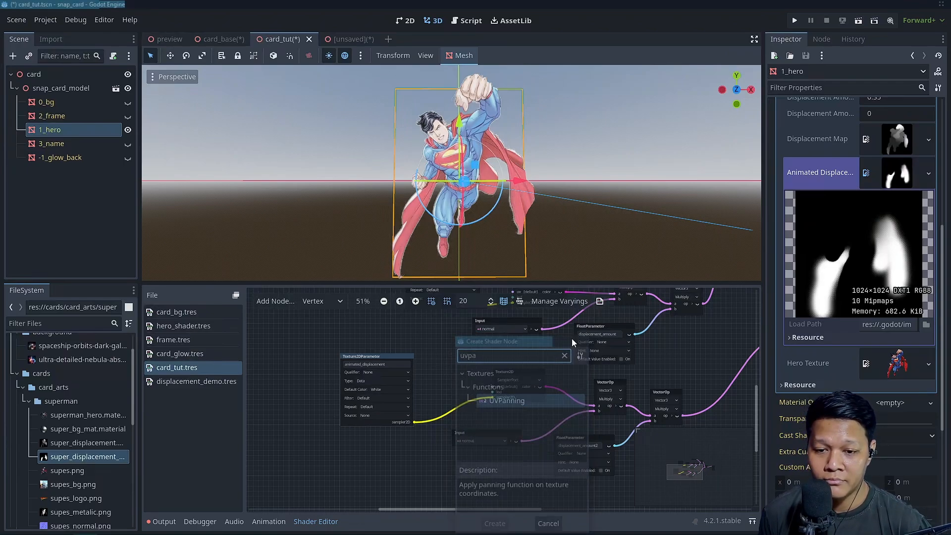
pyautogui.moveTo(405, 355); pyautogui.dragTo(377, 371)
pyautogui.scroll(-1, 421, 350)
pyautogui.scroll(2, 446, 400)
pyautogui.moveTo(598, 392); pyautogui.dragTo(441, 388, button='middle')
pyautogui.scroll(2, 441, 388)
pyautogui.scroll(-3, 481, 394)
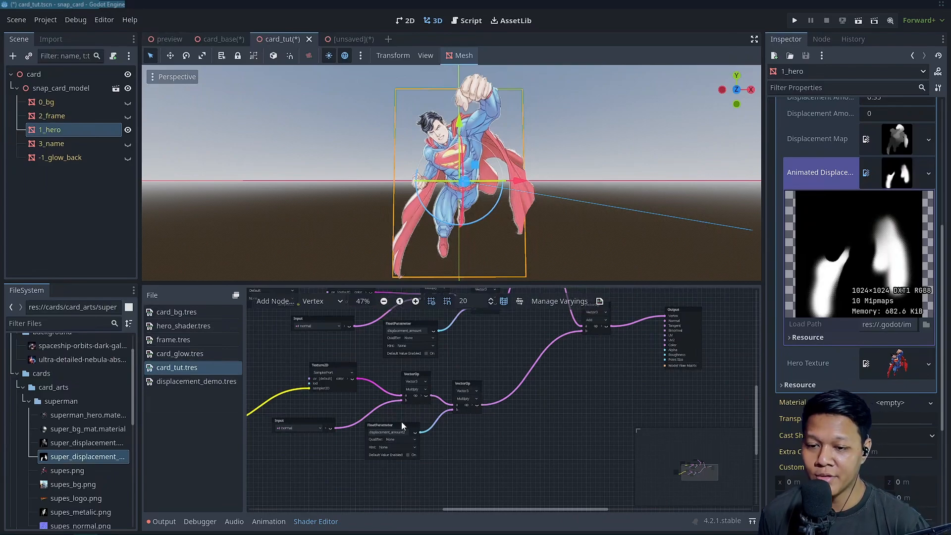
pyautogui.scroll(1, 402, 424)
pyautogui.moveTo(477, 437); pyautogui.dragTo(451, 411, button='middle')
pyautogui.moveTo(360, 399); pyautogui.dragTo(339, 410)
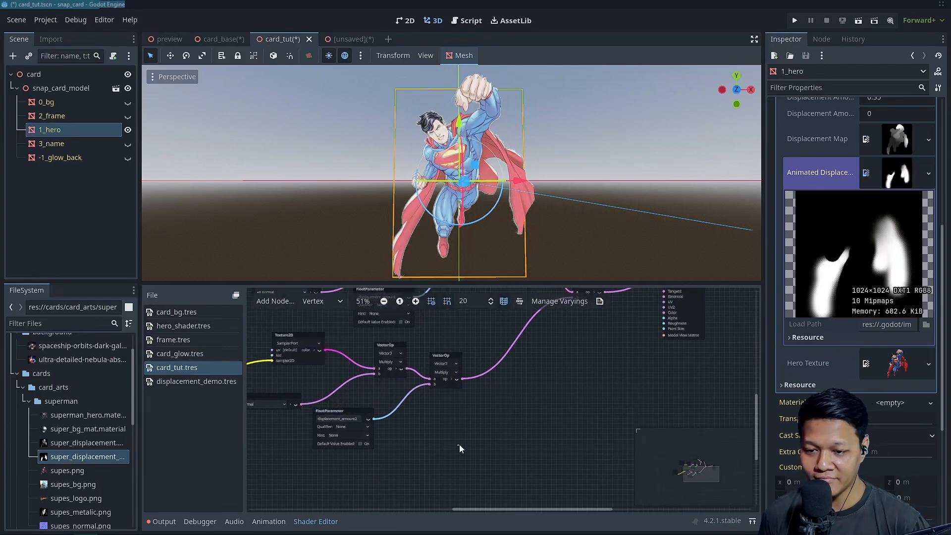
# Duplicate the whole animated_displacement node chain and place the copy directly below the original
pyautogui.moveTo(447, 357); pyautogui.dragTo(450, 355)
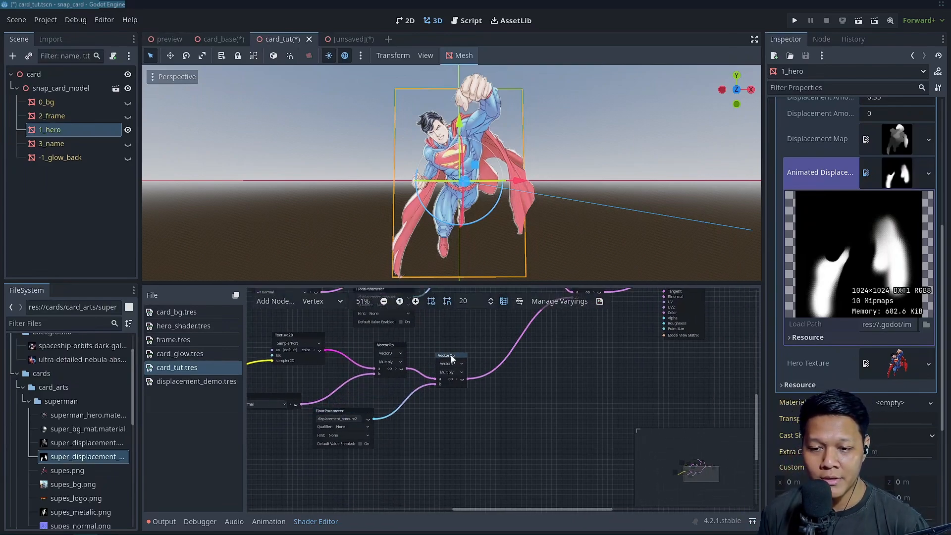
pyautogui.scroll(-3, 479, 408)
pyautogui.moveTo(479, 409); pyautogui.dragTo(583, 379, button='middle')
pyautogui.scroll(-3, 583, 379)
pyautogui.moveTo(346, 338); pyautogui.dragTo(578, 401)
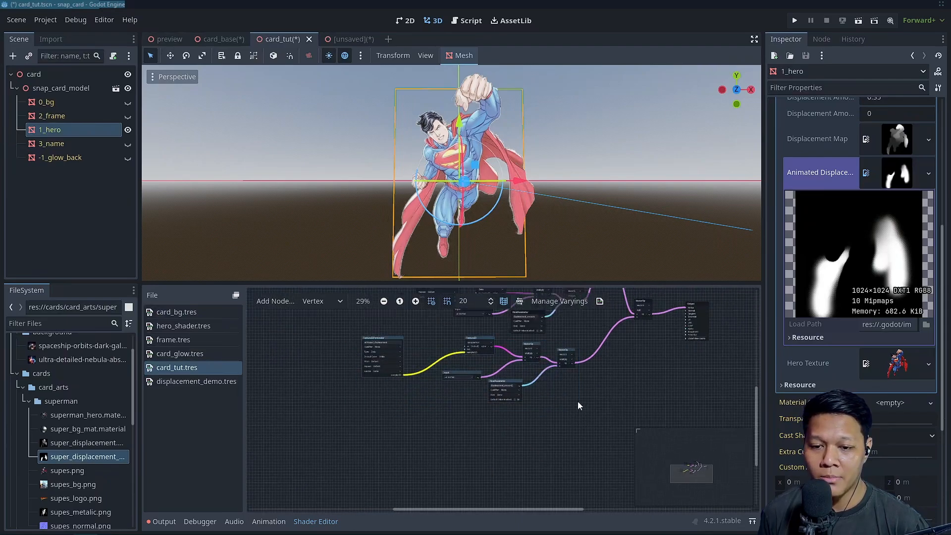
pyautogui.hotkey('ctrl', 'd')
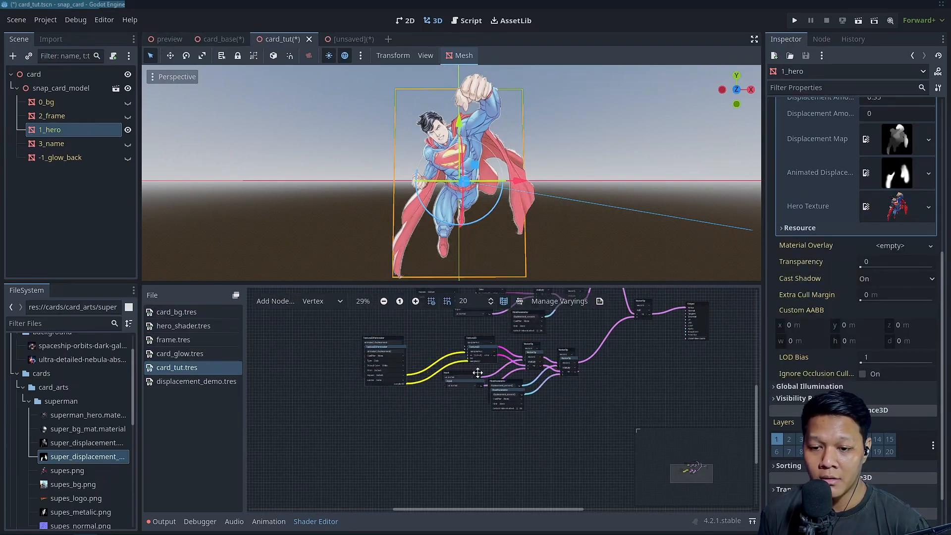
pyautogui.moveTo(374, 374); pyautogui.dragTo(370, 443)
# Rename the newly duplicated chain's Texture2DParameter to animated_noise
pyautogui.scroll(2, 370, 444)
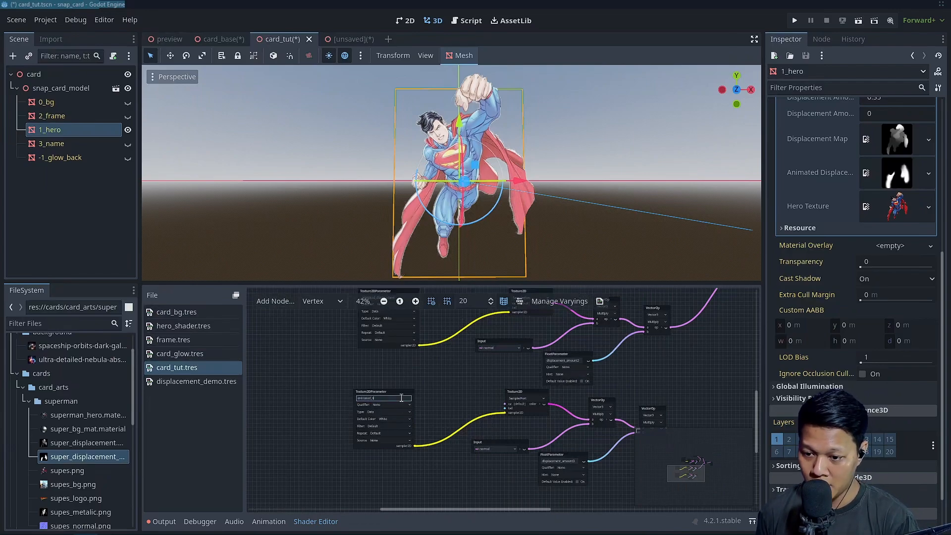
pyautogui.write('ise')
pyautogui.press('Return')
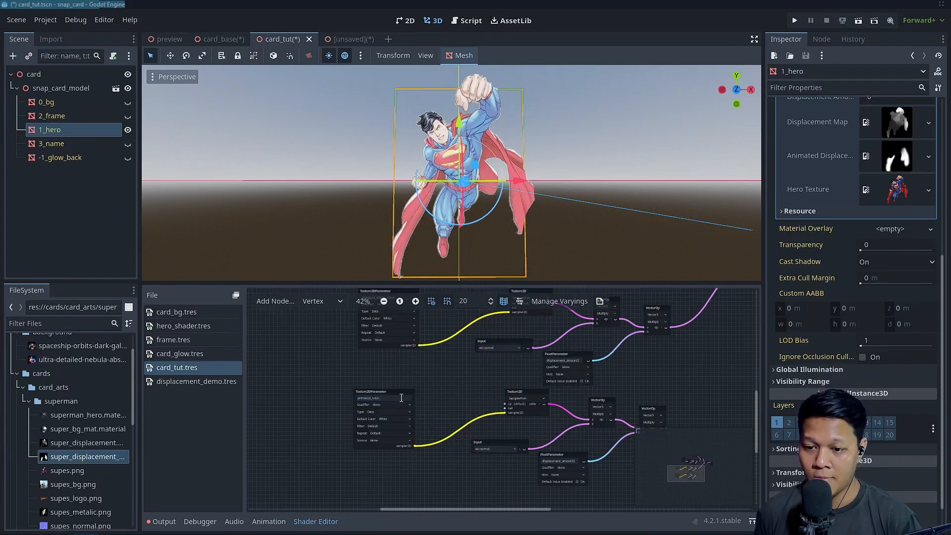
# Delete the final Multiply node and its displacement amount FloatParameter from the animated_noise chain
pyautogui.scroll(6, 483, 416)
pyautogui.scroll(-4, 400, 413)
pyautogui.scroll(-2, 424, 373)
pyautogui.moveTo(510, 363); pyautogui.dragTo(444, 401, button='middle')
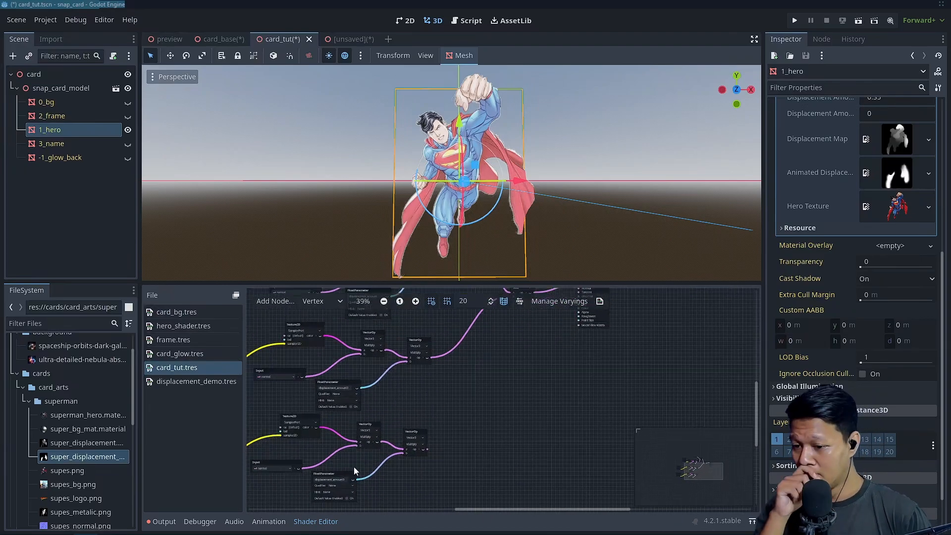
pyautogui.click(415, 428)
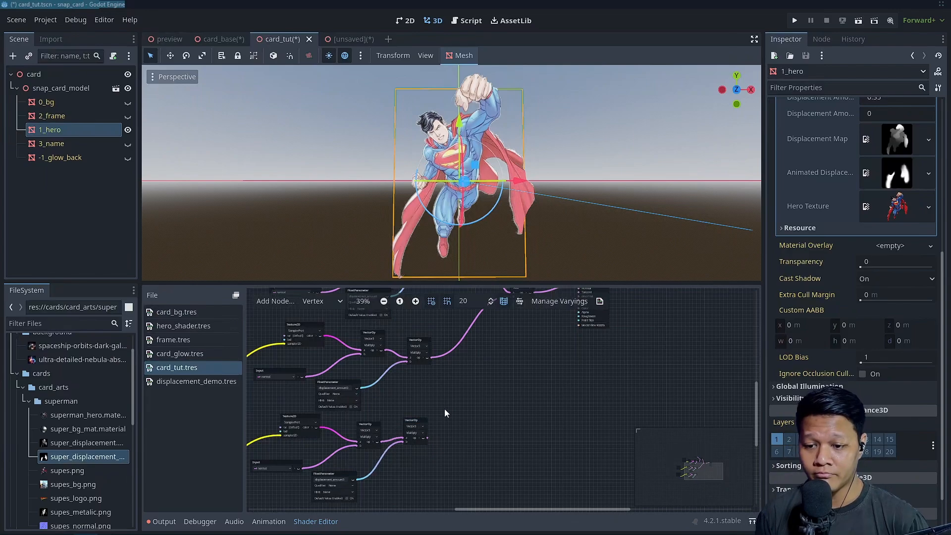
pyautogui.moveTo(456, 412); pyautogui.dragTo(402, 430, button='middle')
pyautogui.scroll(1, 396, 432)
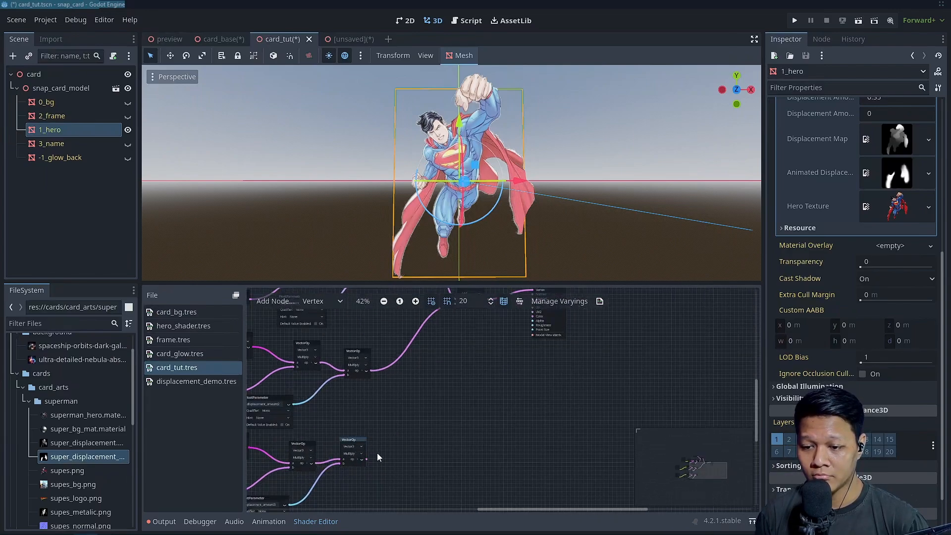
pyautogui.scroll(-2, 364, 459)
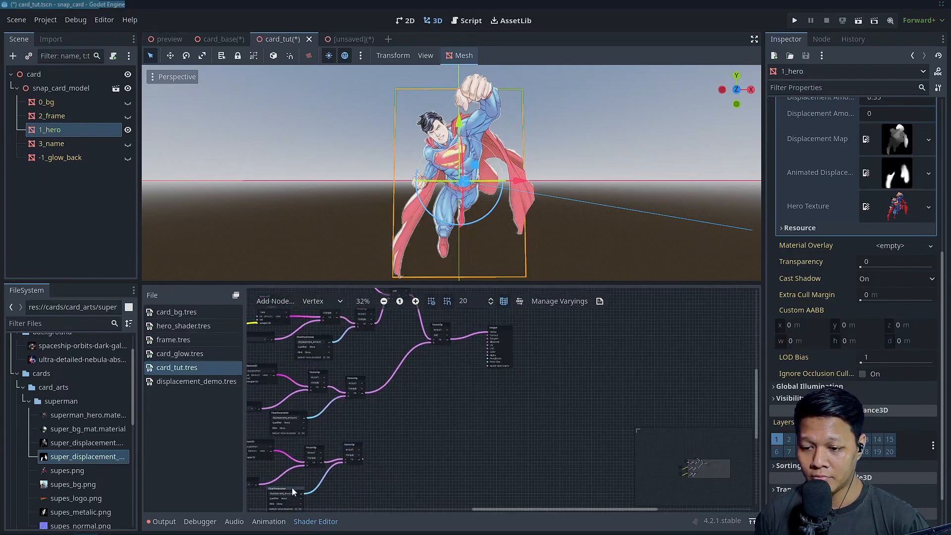
pyautogui.press('Delete')
# Create a Vector3 Multiply node from the noise chain's output, place it beside the animated_displacement chain's final Multiply, and feed that Multiply into its first input
pyautogui.scroll(1, 333, 462)
pyautogui.moveTo(325, 462); pyautogui.dragTo(409, 389)
pyautogui.write('multi')
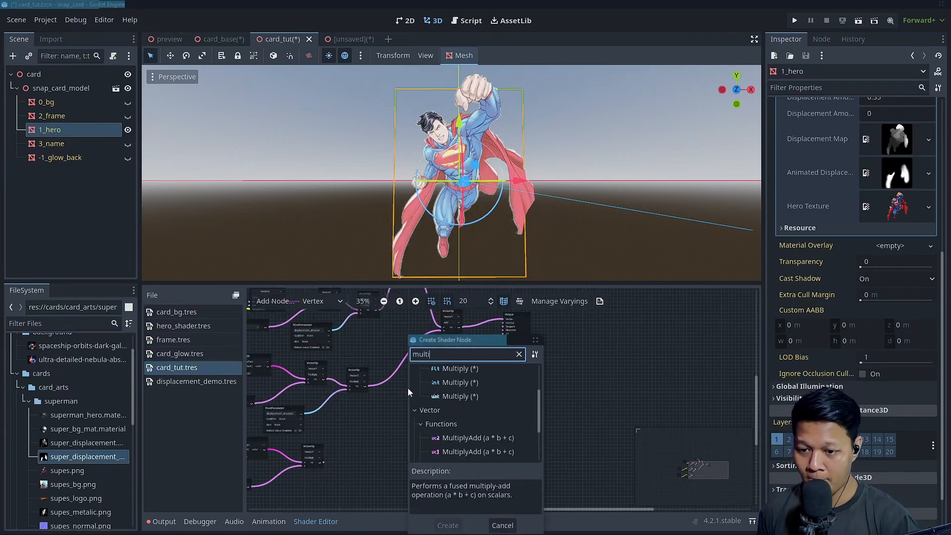
pyautogui.scroll(-3, 476, 415)
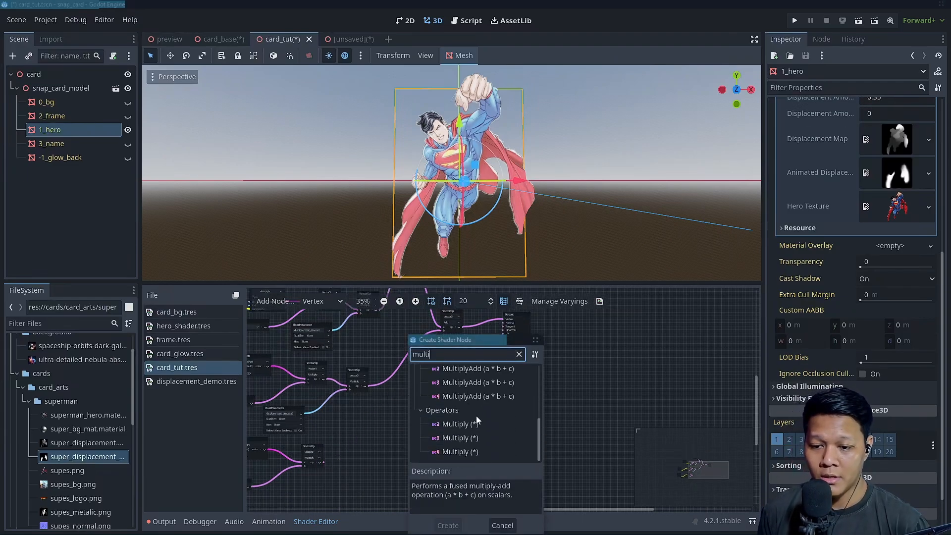
pyautogui.doubleClick(445, 437)
pyautogui.click(417, 394)
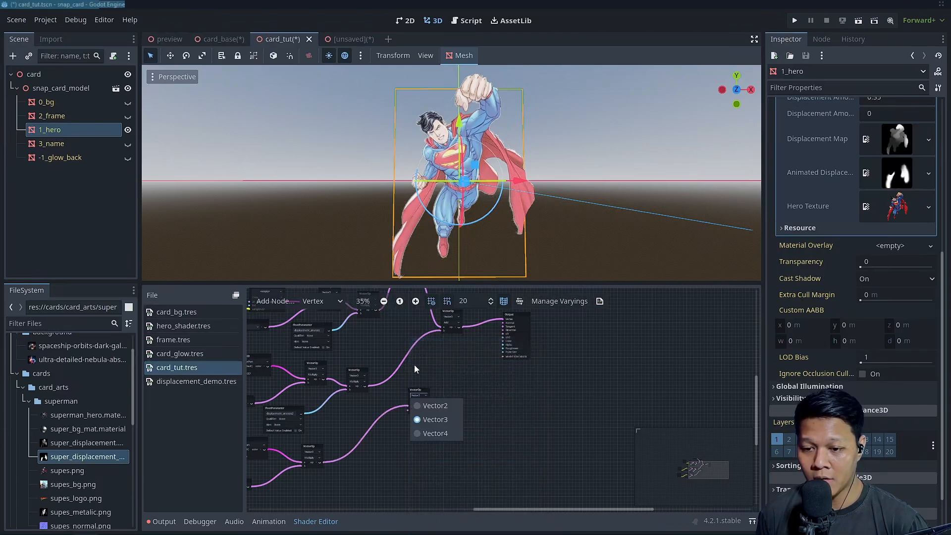
pyautogui.click(414, 367)
pyautogui.moveTo(414, 389); pyautogui.dragTo(415, 364)
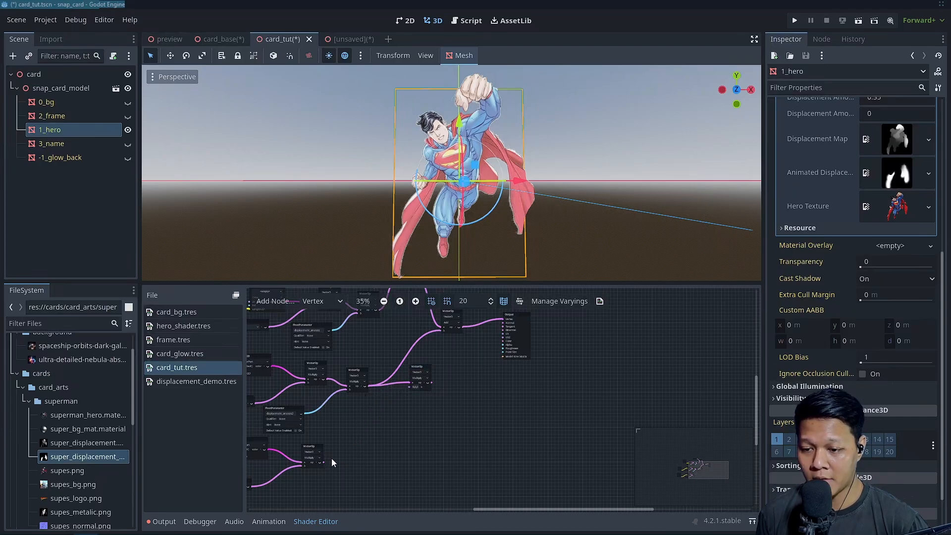
# Feed the noise chain into the new Multiply's second input and connect its output to the last Add node's second input
pyautogui.scroll(2, 420, 367)
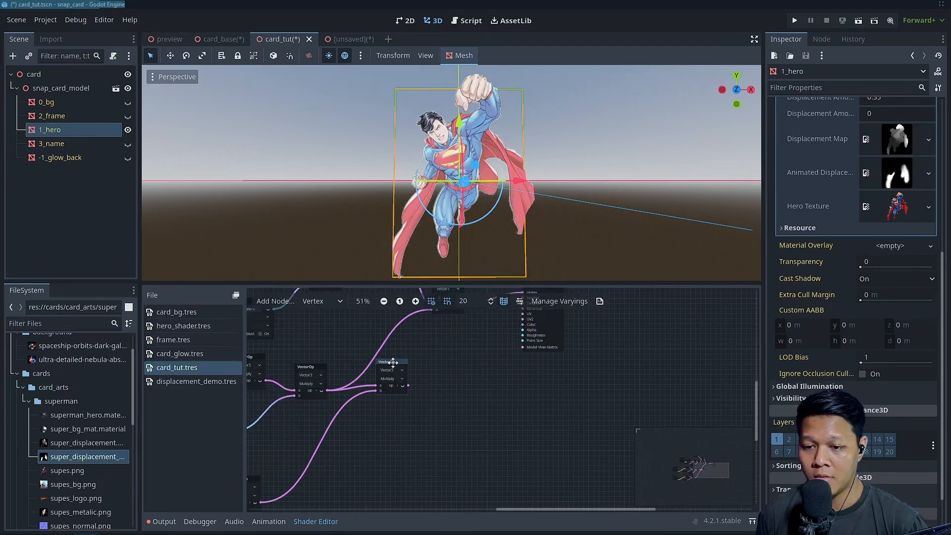
pyautogui.scroll(3, 467, 365)
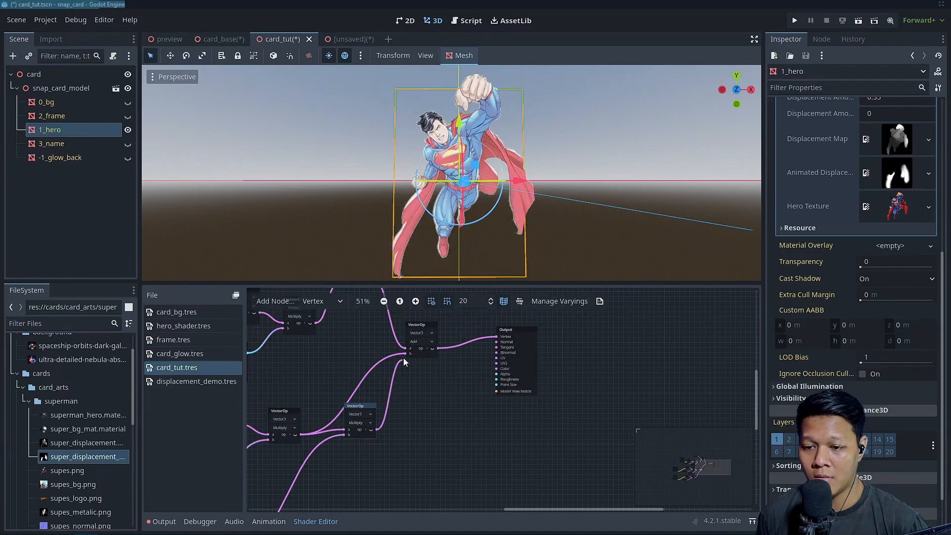
pyautogui.scroll(-2, 448, 389)
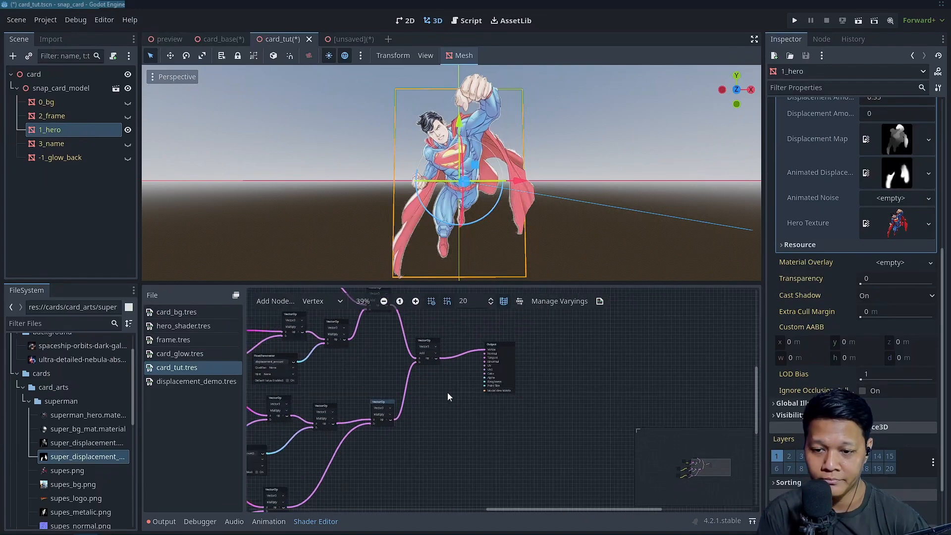
# Create a UVPanning node feeding the uv input of the animated_noise chain's Texture2D node
pyautogui.moveTo(570, 411); pyautogui.dragTo(583, 409, button='middle')
pyautogui.scroll(2, 552, 415)
pyautogui.moveTo(315, 382); pyautogui.dragTo(668, 309, button='middle')
pyautogui.scroll(-1, 578, 381)
pyautogui.scroll(1, 408, 382)
pyautogui.scroll(5, 869, 264)
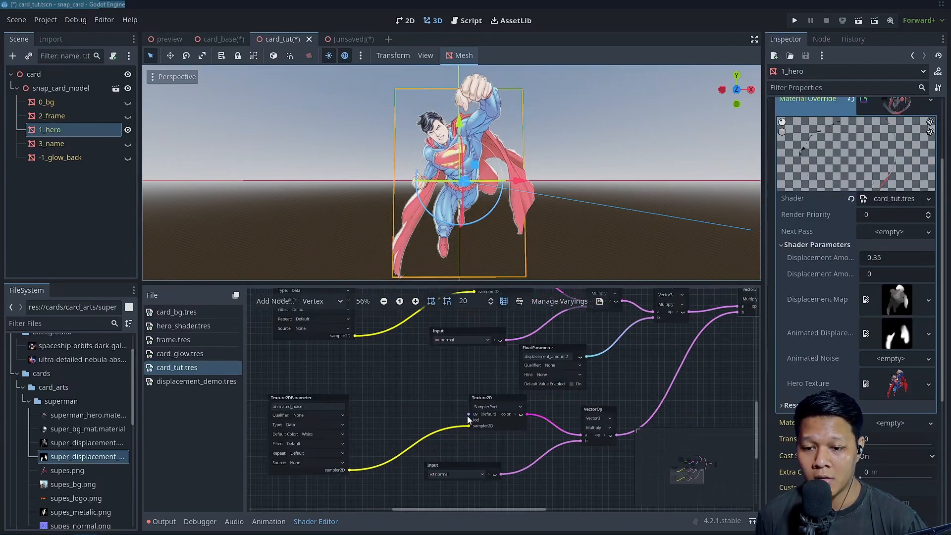
pyautogui.moveTo(468, 414); pyautogui.dragTo(415, 404)
pyautogui.write('multi')
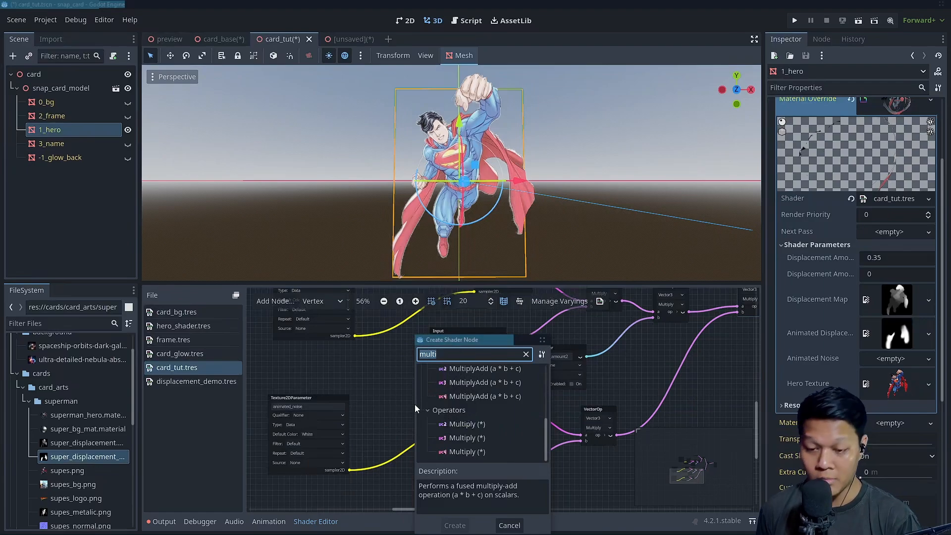
pyautogui.write('uv')
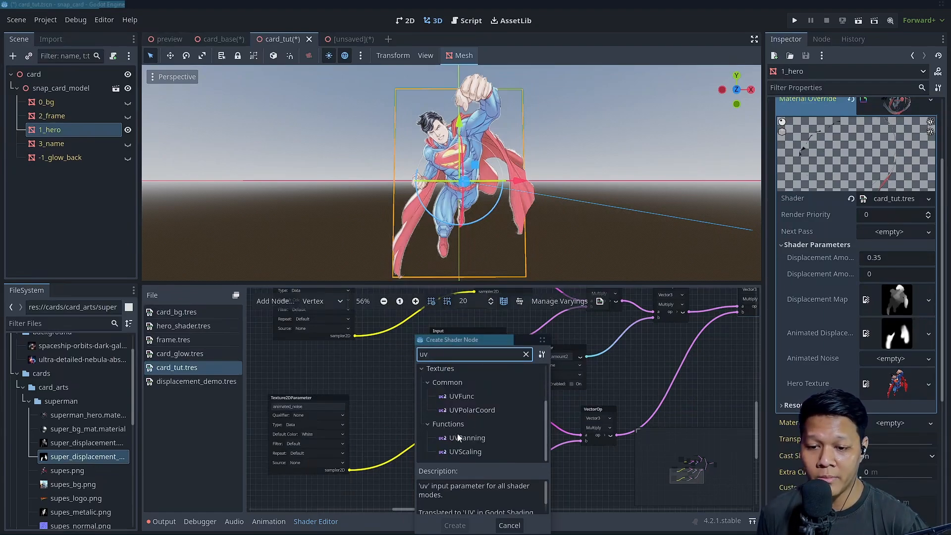
pyautogui.press('Escape')
# Position the UVPanning node ahead of the noise Texture2D and move the animated_noise parameter node lower to make room
pyautogui.moveTo(468, 408); pyautogui.dragTo(402, 369)
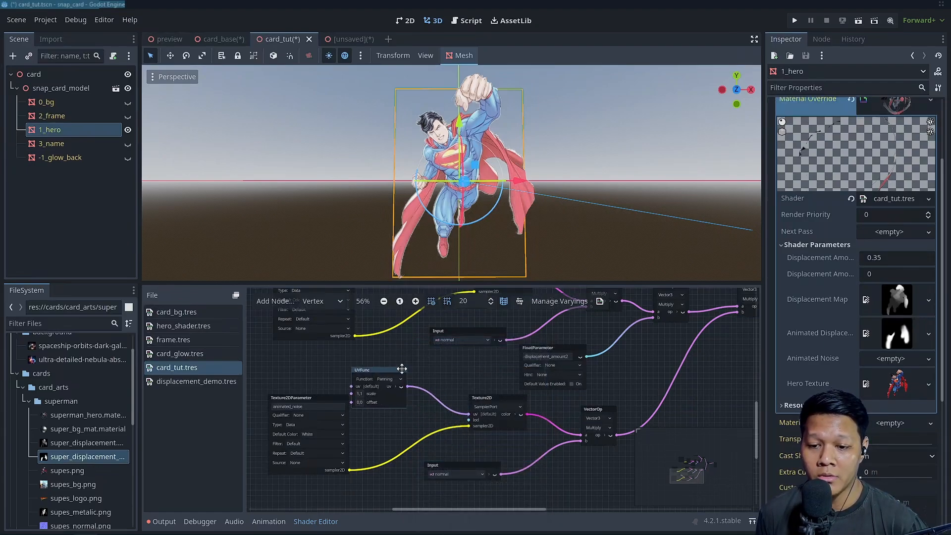
pyautogui.moveTo(300, 397); pyautogui.dragTo(283, 419)
pyautogui.moveTo(324, 361); pyautogui.dragTo(378, 370, button='middle')
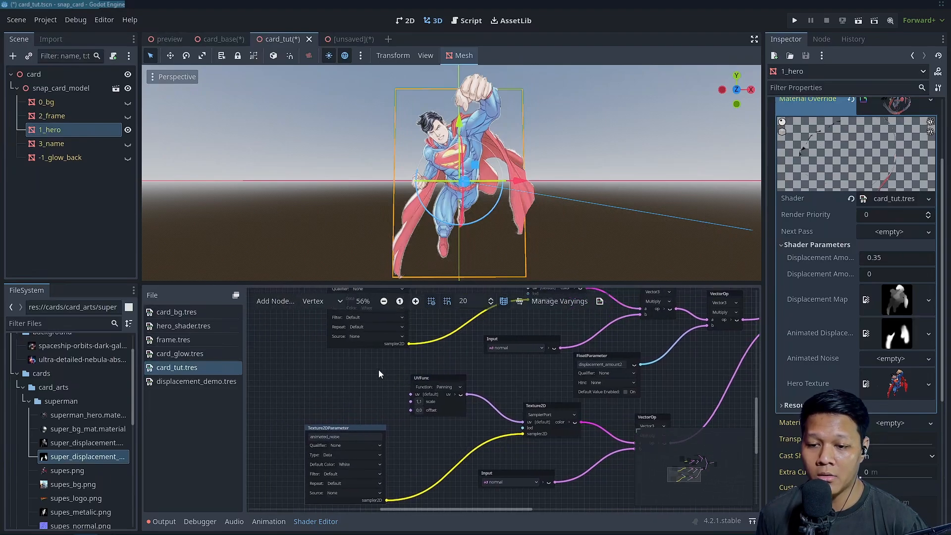
# Create a Time input node connected to the UVPanning node's offset and place it ahead of that node
pyautogui.scroll(1, 402, 382)
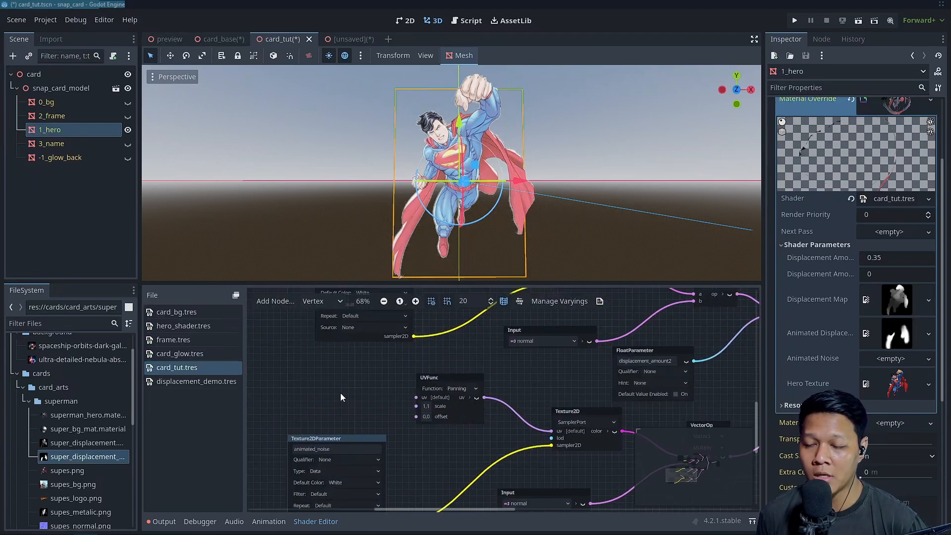
pyautogui.moveTo(416, 416); pyautogui.dragTo(364, 414)
pyautogui.write('time')
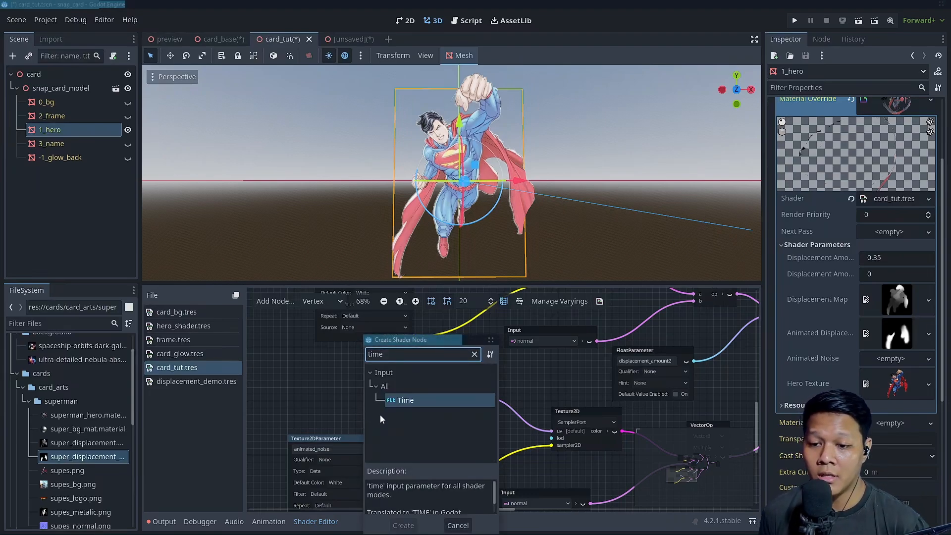
pyautogui.doubleClick(410, 401)
pyautogui.moveTo(409, 418); pyautogui.dragTo(324, 403)
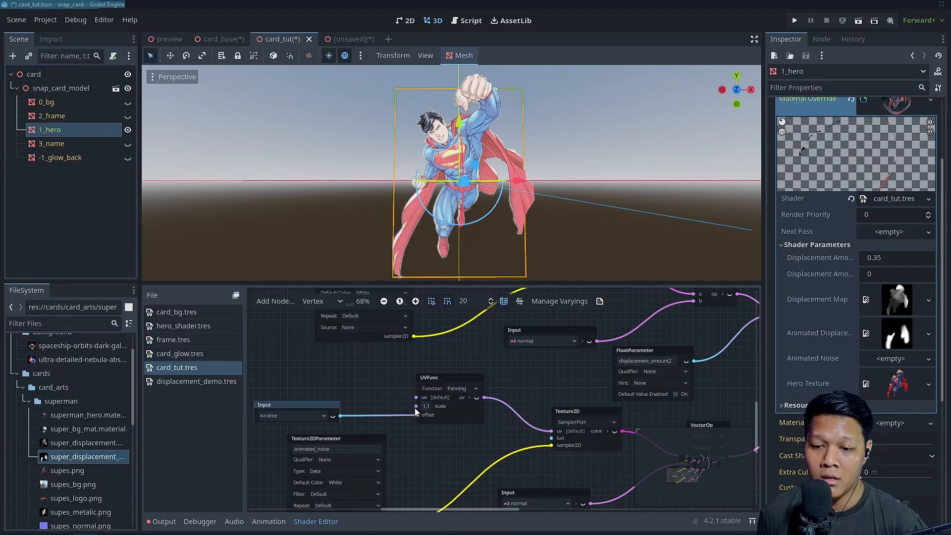
# Create a Vector2Parameter node connected to the UVPanning node's scale input and place it above the Time input node
pyautogui.moveTo(416, 407); pyautogui.dragTo(358, 377)
pyautogui.write('vect')
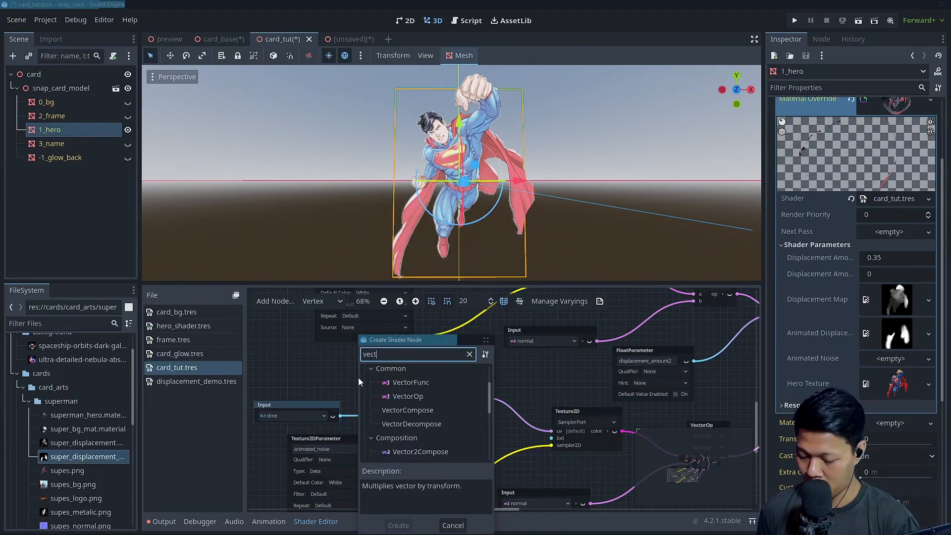
pyautogui.write('or2')
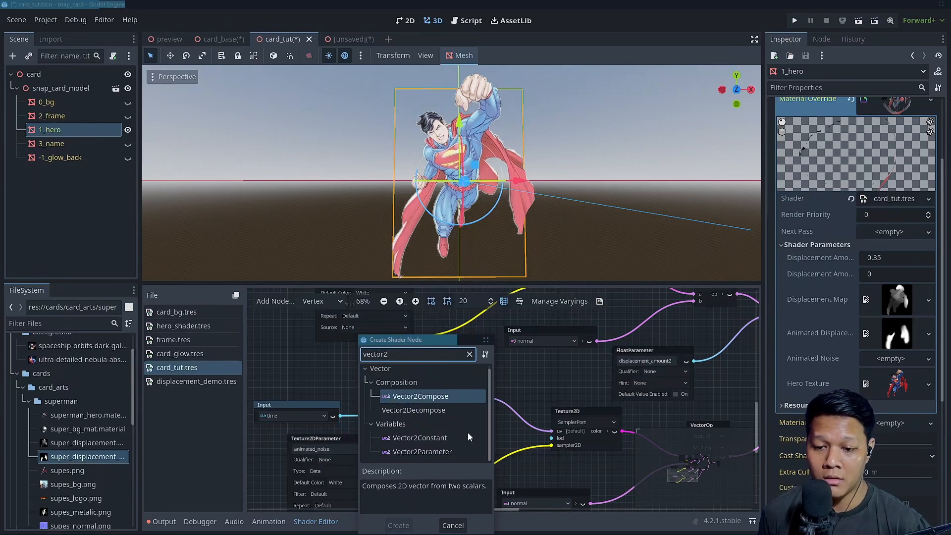
pyautogui.click(420, 451)
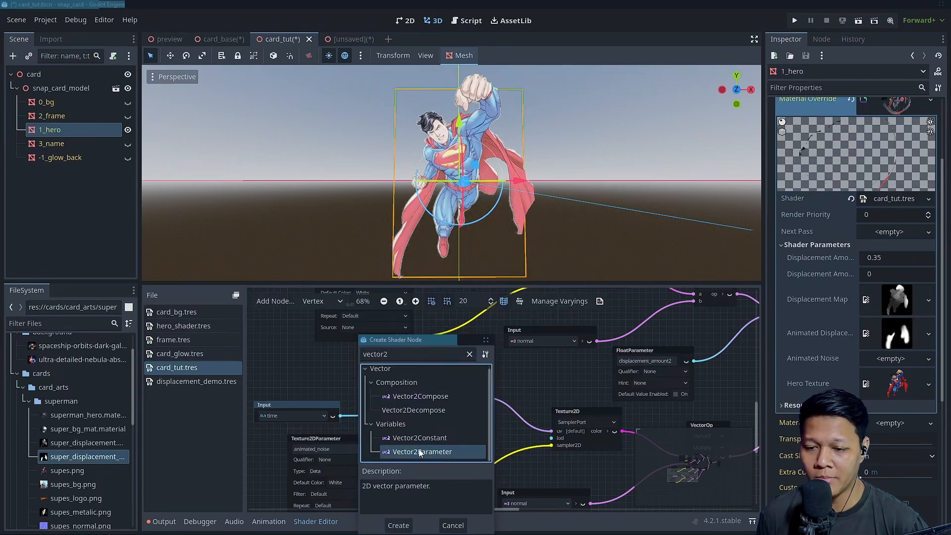
pyautogui.doubleClick(419, 452)
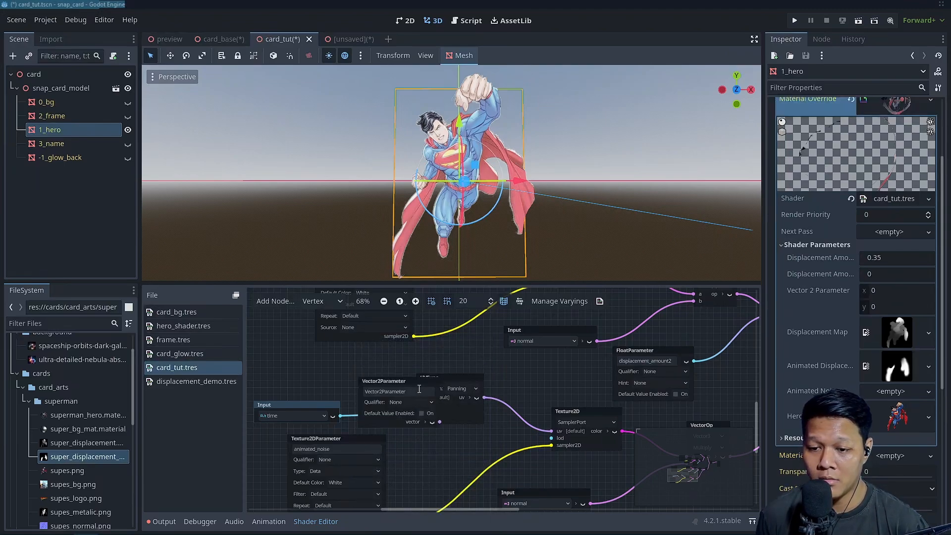
pyautogui.moveTo(386, 364); pyautogui.dragTo(280, 354)
# Rename the Vector2Parameter to direction and shift the Time input node so the two no longer overlap
pyautogui.doubleClick(307, 368)
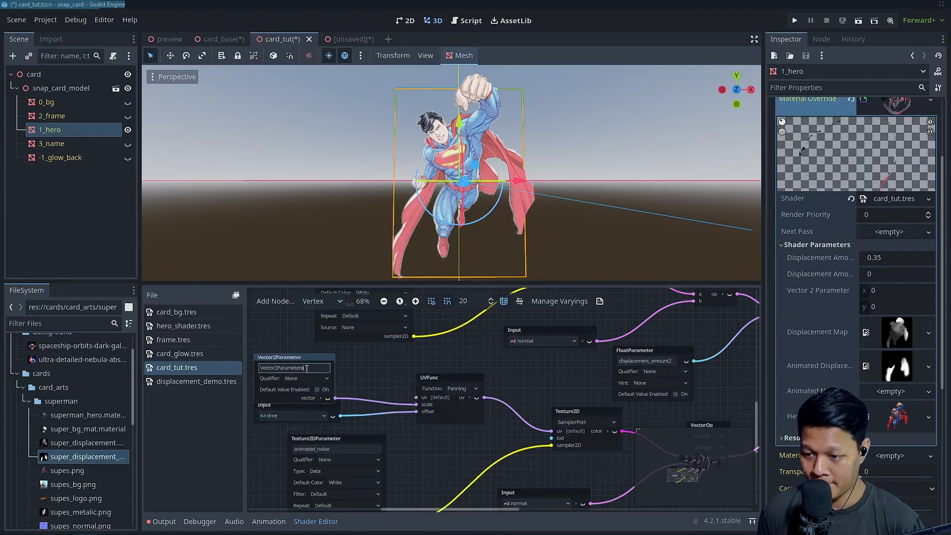
pyautogui.write('dir_')
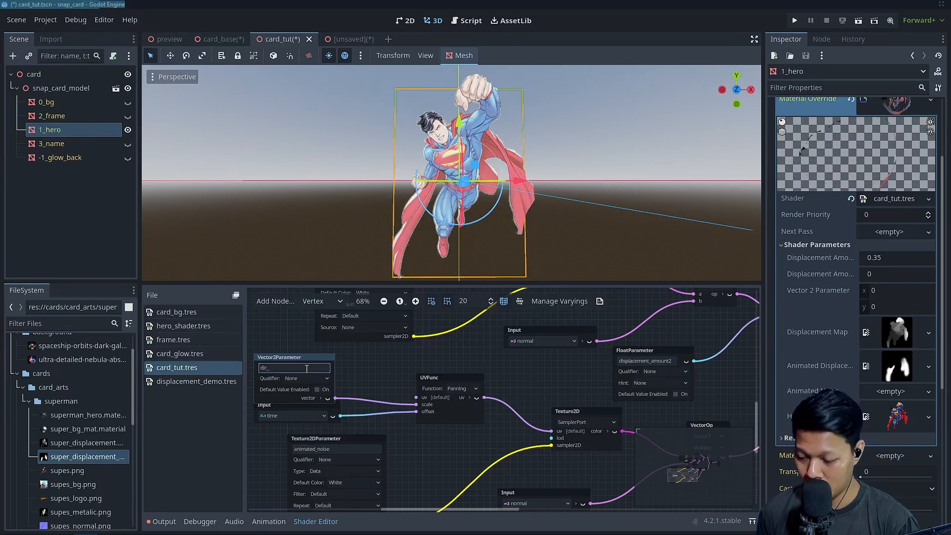
pyautogui.press('BackSpace')
pyautogui.write('ection')
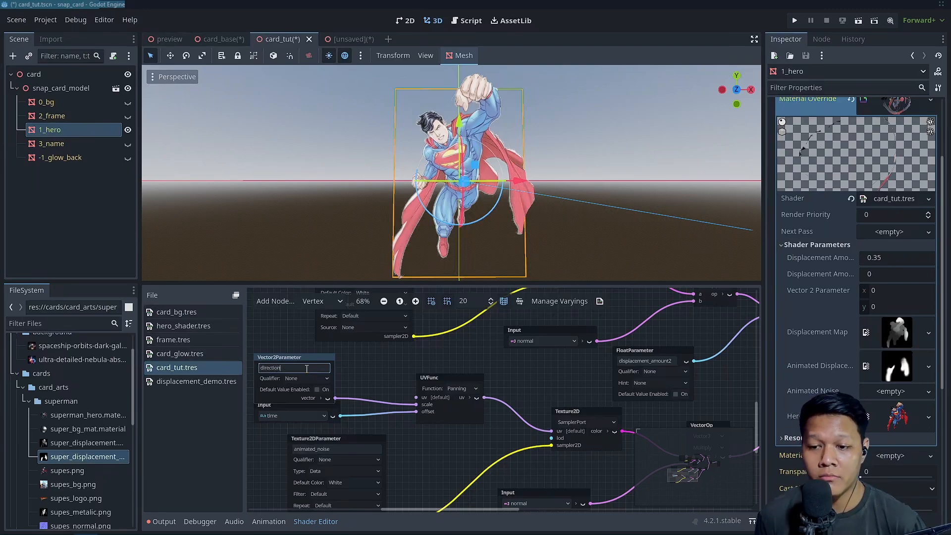
pyautogui.press('Return')
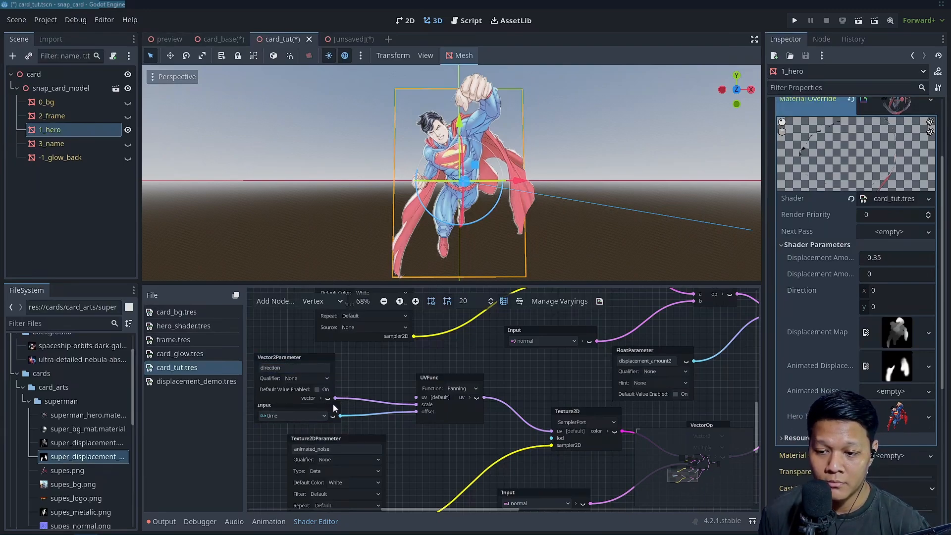
pyautogui.moveTo(334, 408); pyautogui.dragTo(324, 414)
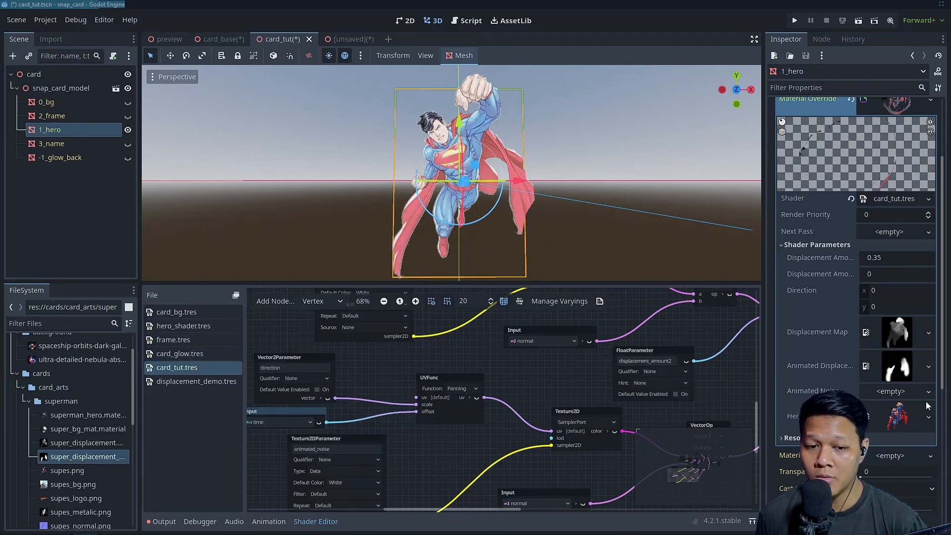
# Assign a new NoiseTexture2D to the Animated Noise parameter and give it a FastNoiseLite noise source
pyautogui.click(892, 391)
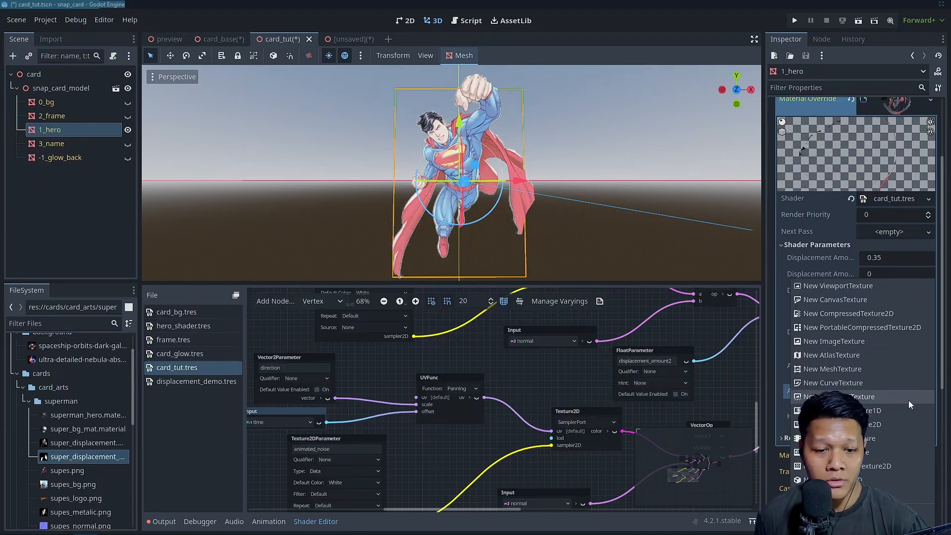
pyautogui.click(909, 401)
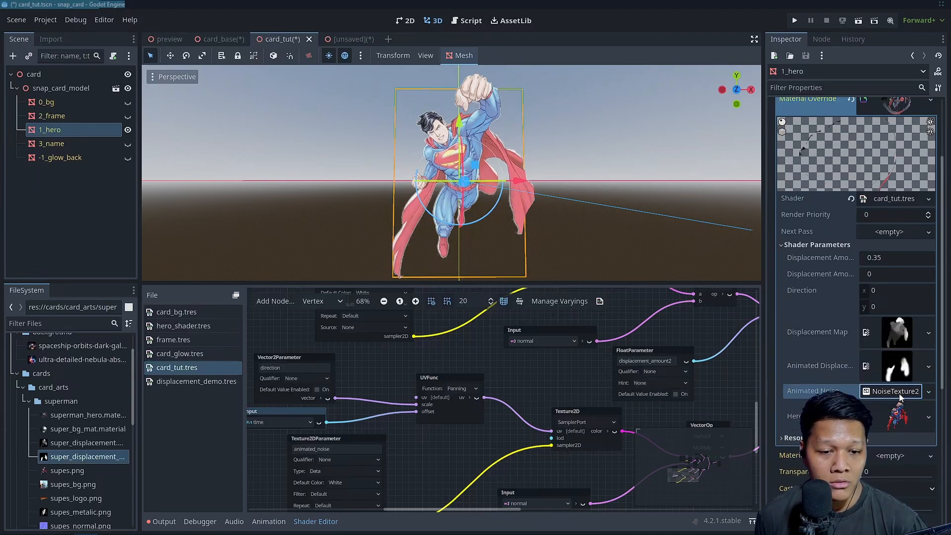
pyautogui.click(899, 394)
pyautogui.click(885, 322)
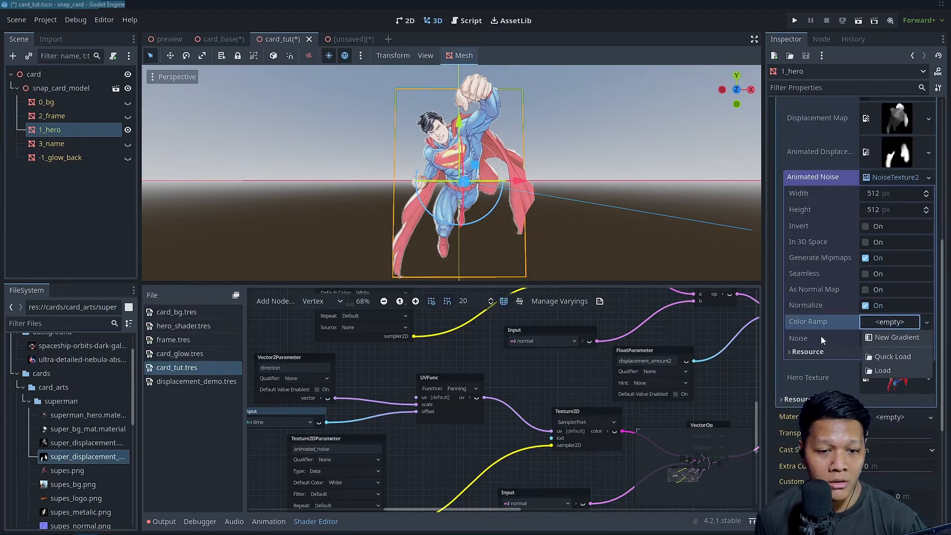
pyautogui.click(822, 340)
pyautogui.click(890, 338)
pyautogui.click(899, 355)
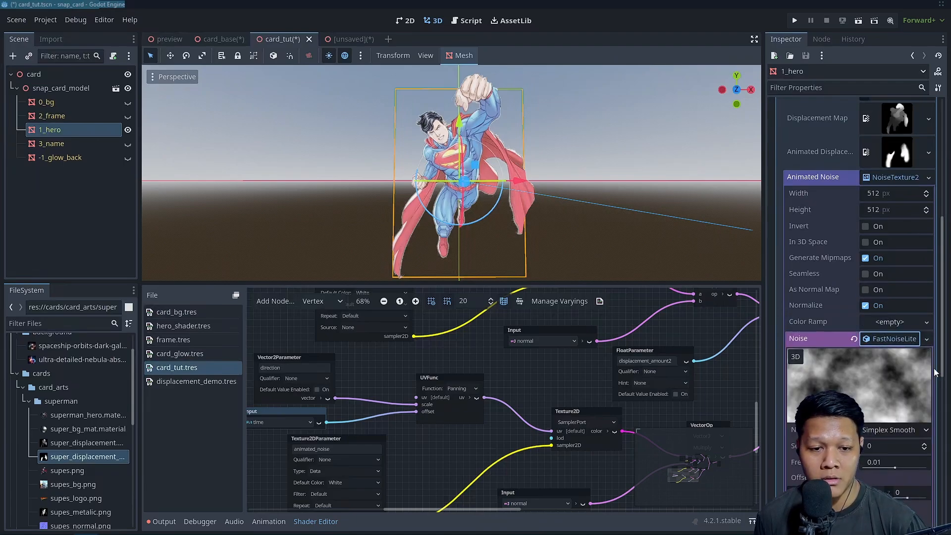
# Set the animated noise's type to Cellular and enable Invert on its texture
pyautogui.scroll(-4, 900, 358)
pyautogui.click(890, 275)
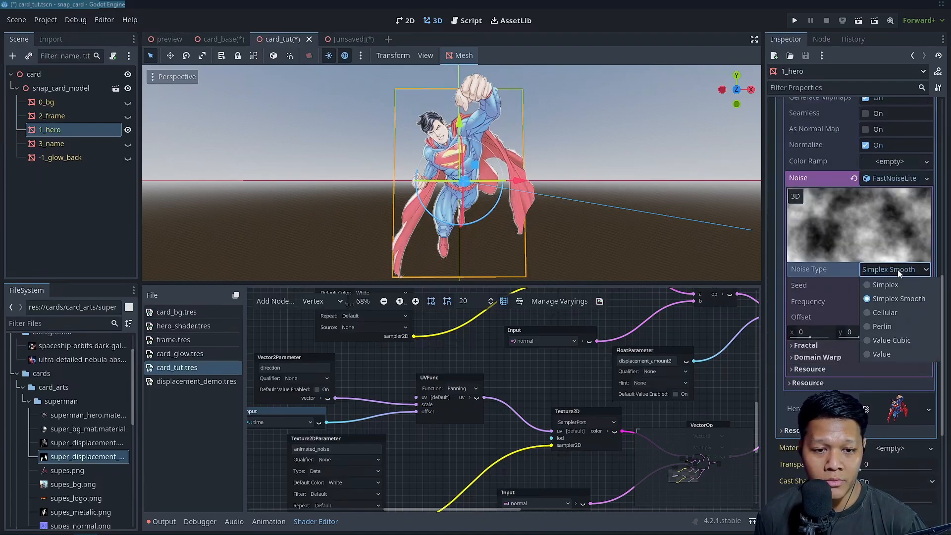
pyautogui.click(879, 311)
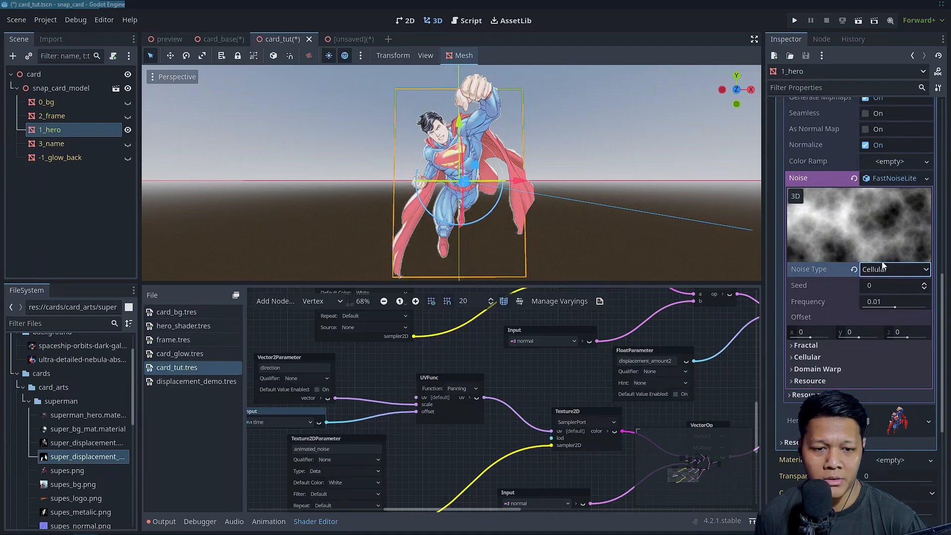
pyautogui.scroll(4, 914, 322)
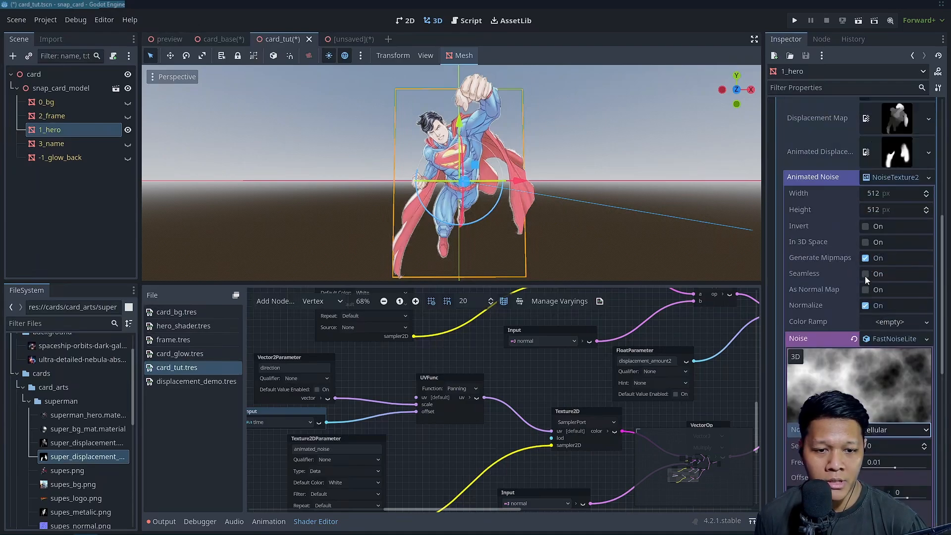
pyautogui.click(875, 226)
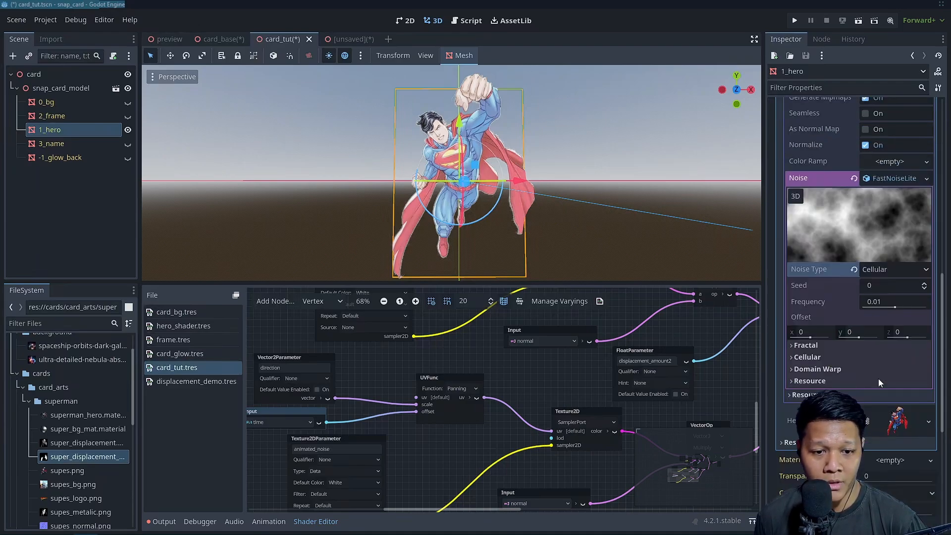
# Set the cellular noise's fractal octaves to 4 and its lacunarity to 1
pyautogui.scroll(-4, 882, 382)
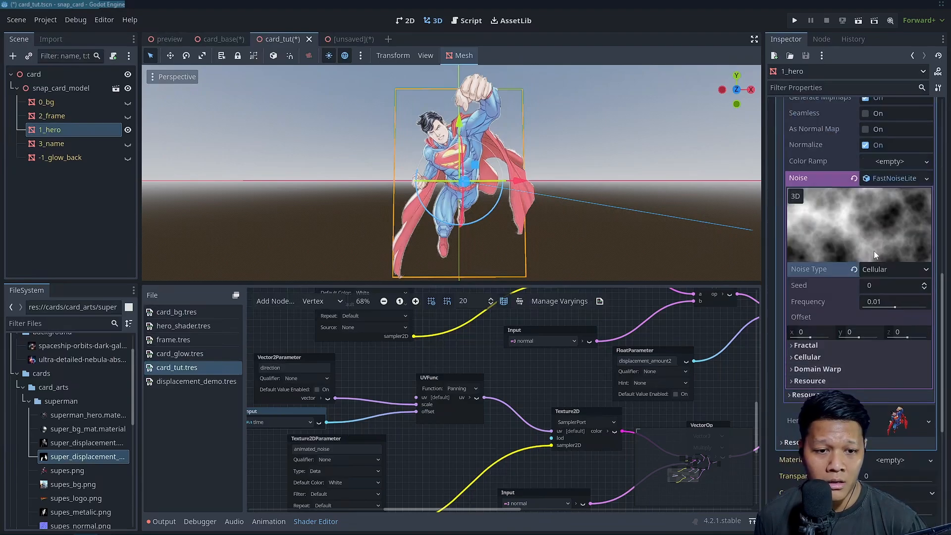
pyautogui.click(886, 269)
pyautogui.click(805, 345)
pyautogui.click(805, 345)
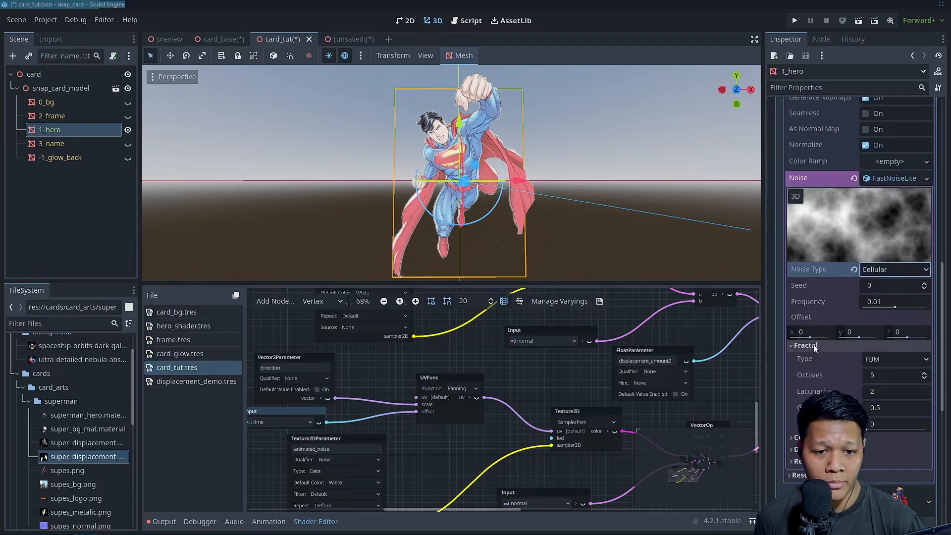
pyautogui.click(877, 375)
pyautogui.press('BackSpace')
pyautogui.write('4')
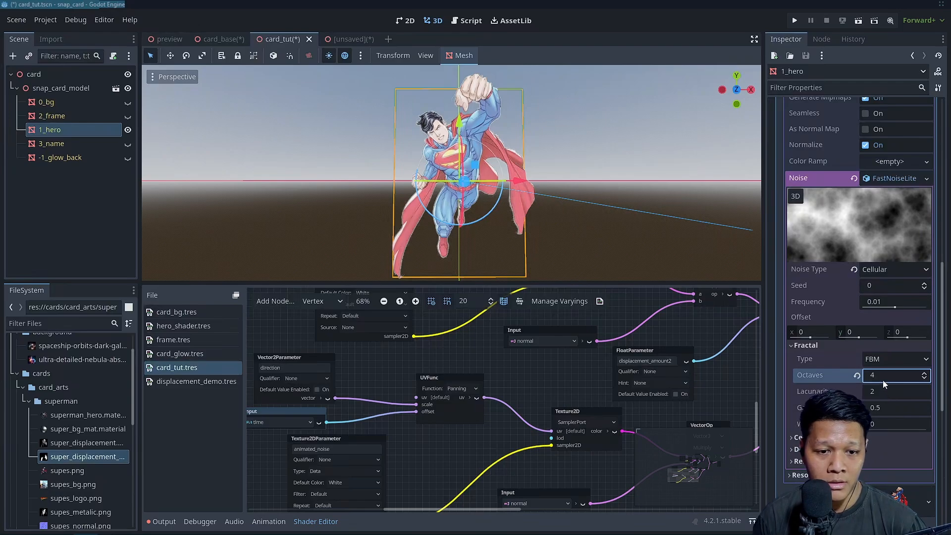
pyautogui.click(879, 389)
pyautogui.write('1')
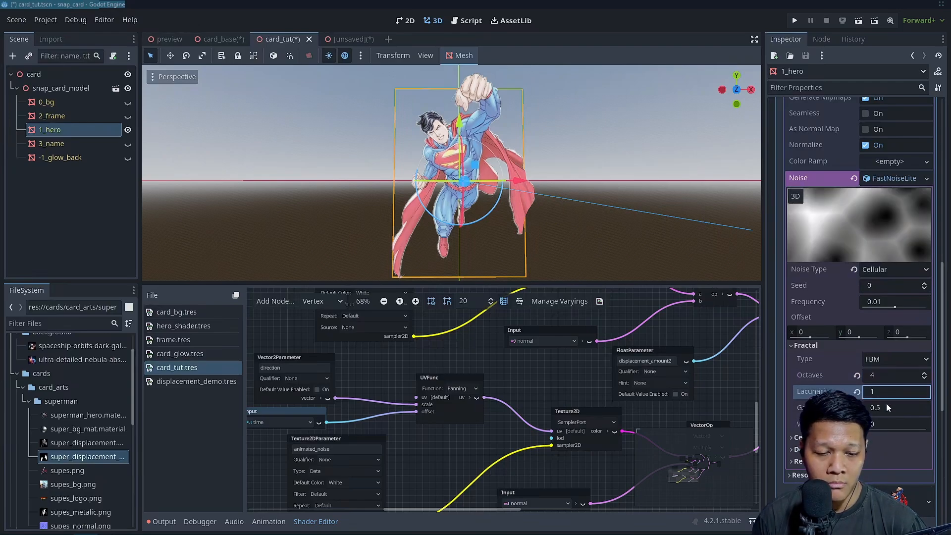
# Set the noise's fractal gain to 0.2 and its octaves to 3
pyautogui.click(887, 407)
pyautogui.write('0.2')
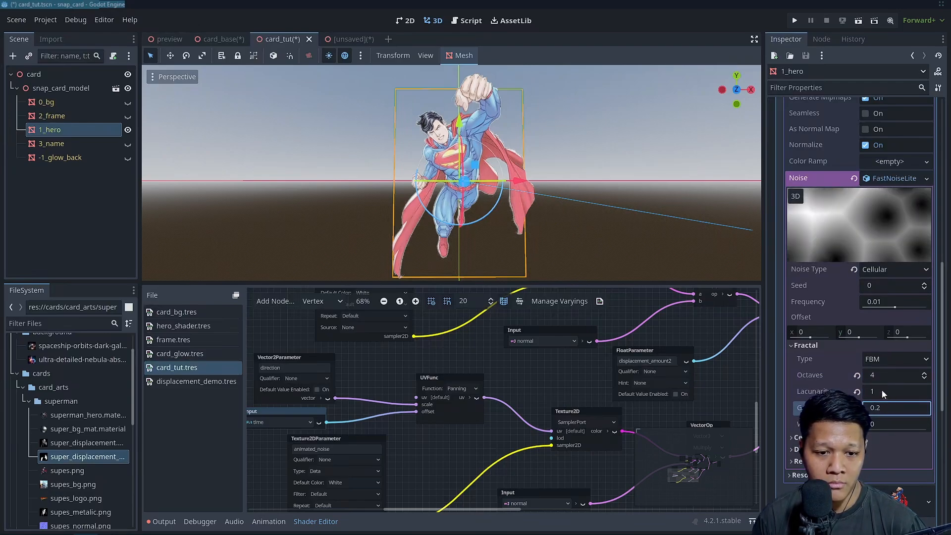
pyautogui.click(883, 374)
pyautogui.write('3')
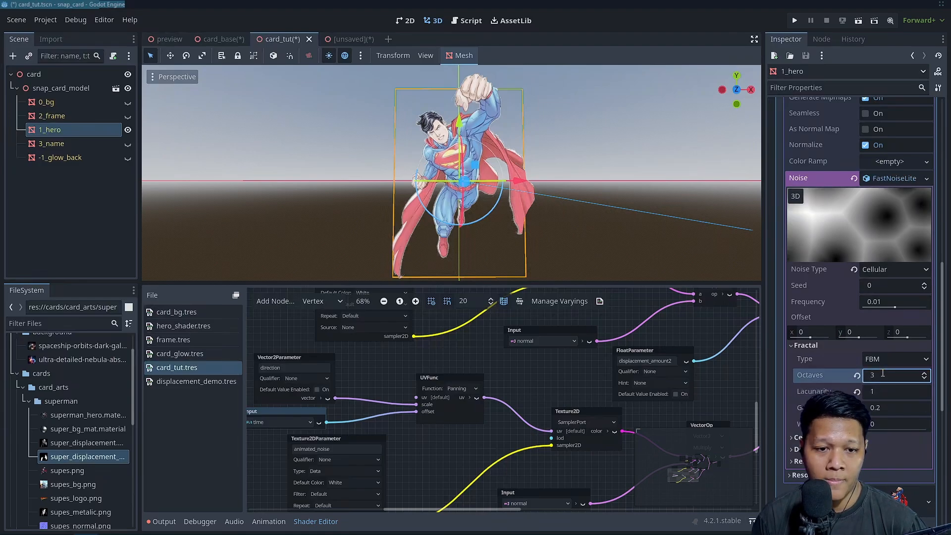
# Enable Seamless on the animated noise texture
pyautogui.scroll(-3, 867, 255)
pyautogui.scroll(7, 866, 297)
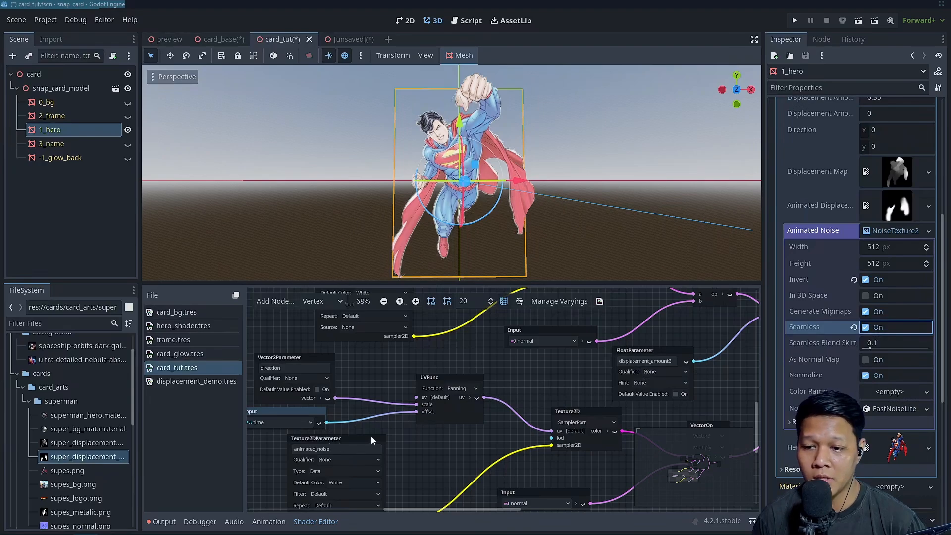
# Set Repeat to Enabled on the animated_noise Texture2DParameter node
pyautogui.moveTo(495, 410); pyautogui.dragTo(549, 352, button='middle')
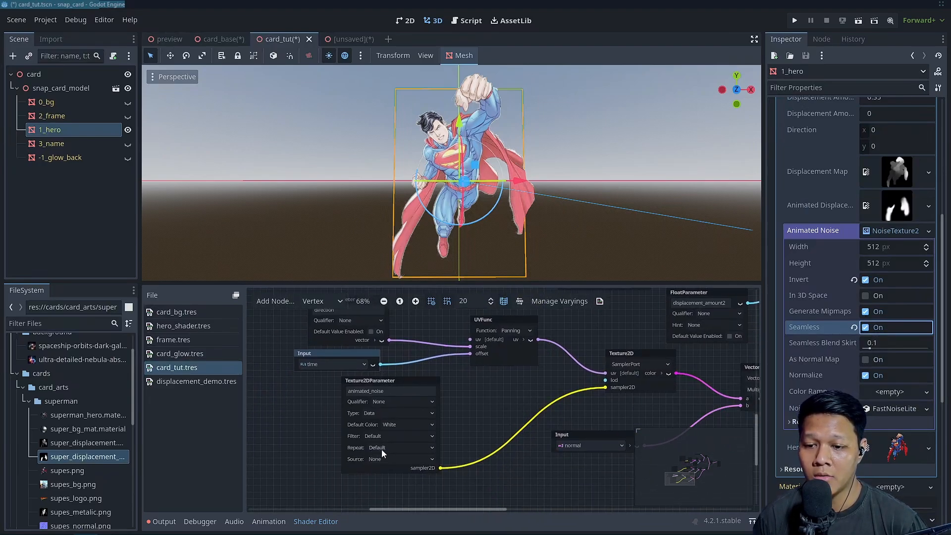
pyautogui.scroll(-2, 475, 434)
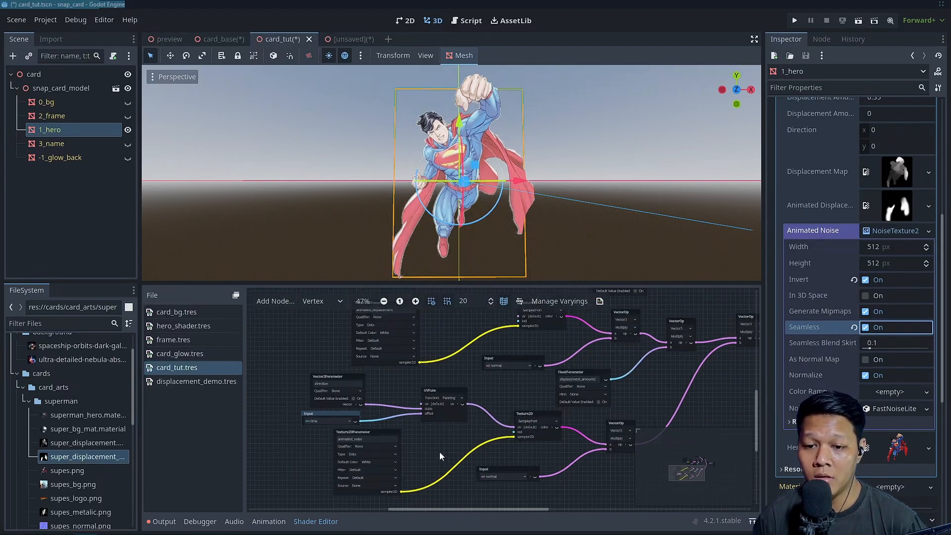
pyautogui.moveTo(439, 452); pyautogui.dragTo(430, 403, button='middle')
pyautogui.click(367, 429)
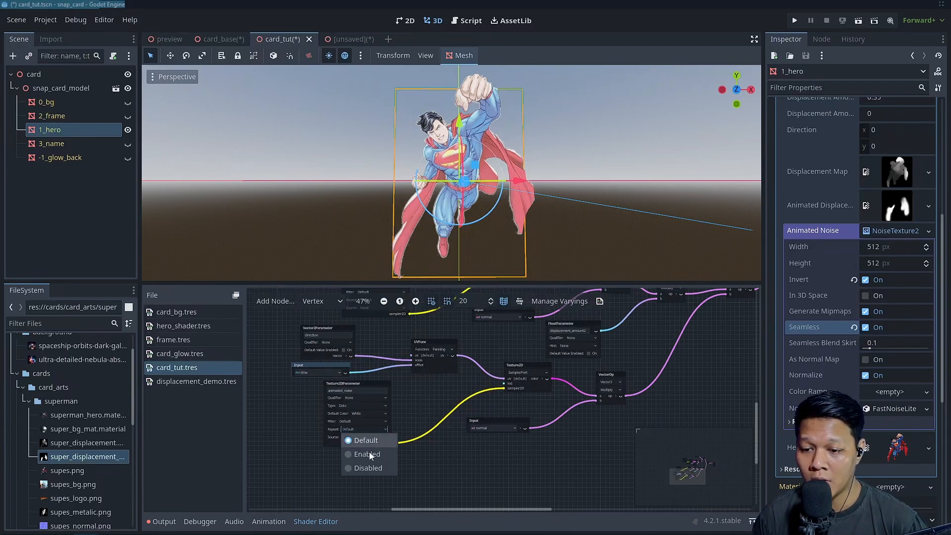
pyautogui.scroll(1, 441, 399)
pyautogui.moveTo(441, 399); pyautogui.dragTo(346, 450, button='middle')
# Try values of 1, 0.5 and 0.25 for the second displacement amount of the hero material
pyautogui.scroll(3, 902, 288)
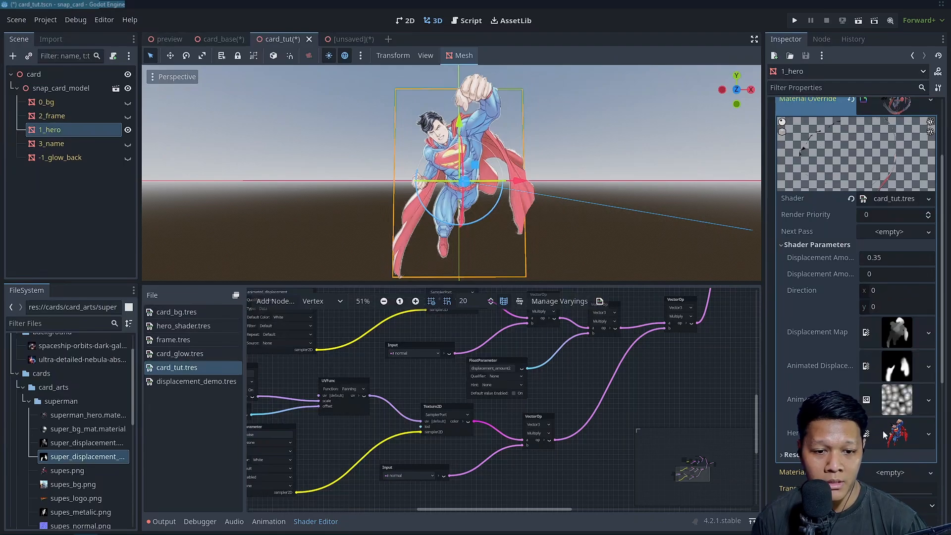
pyautogui.write('1')
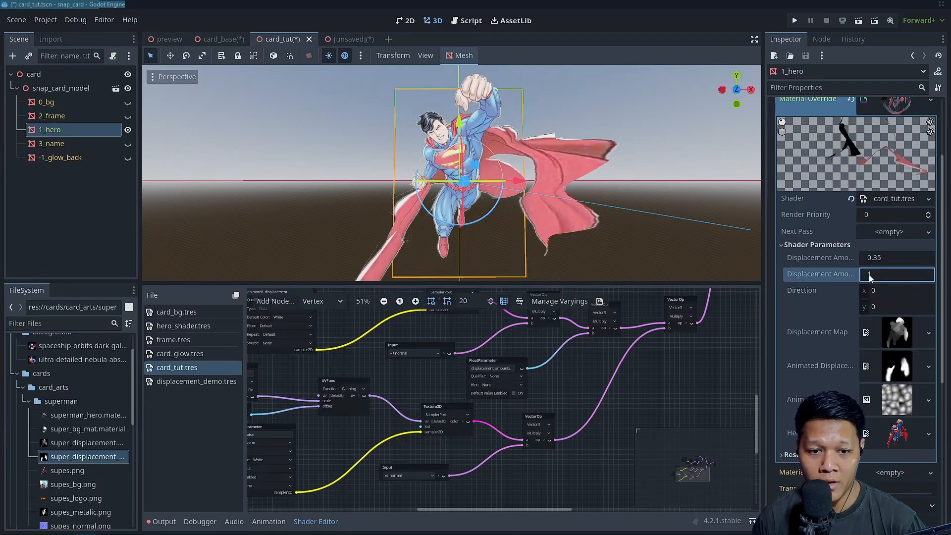
pyautogui.moveTo(869, 278)
pyautogui.mouseDown()
pyautogui.moveTo(768, 279)
pyautogui.moveTo(878, 276)
pyautogui.mouseUp()
pyautogui.click(877, 274)
pyautogui.write('0.1')
pyautogui.press('Return')
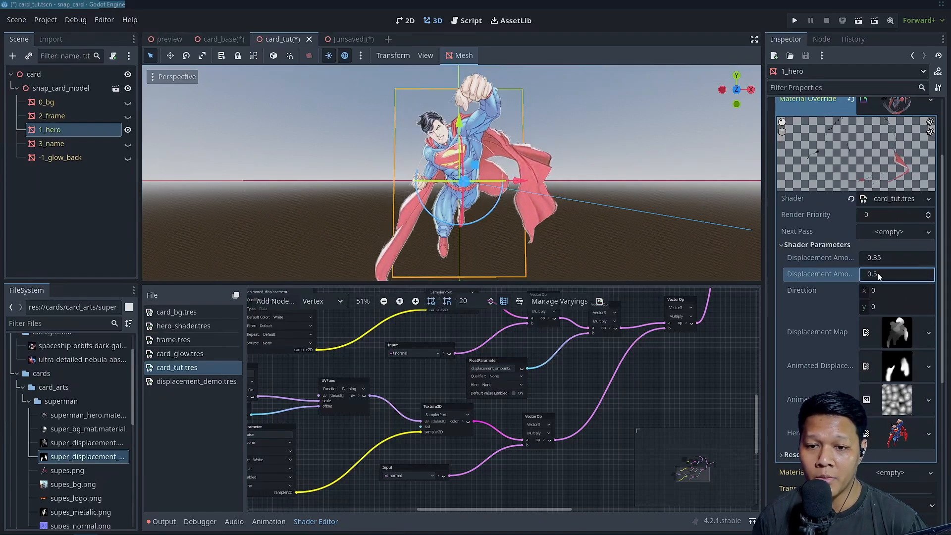
pyautogui.click(878, 273)
pyautogui.write('.0')
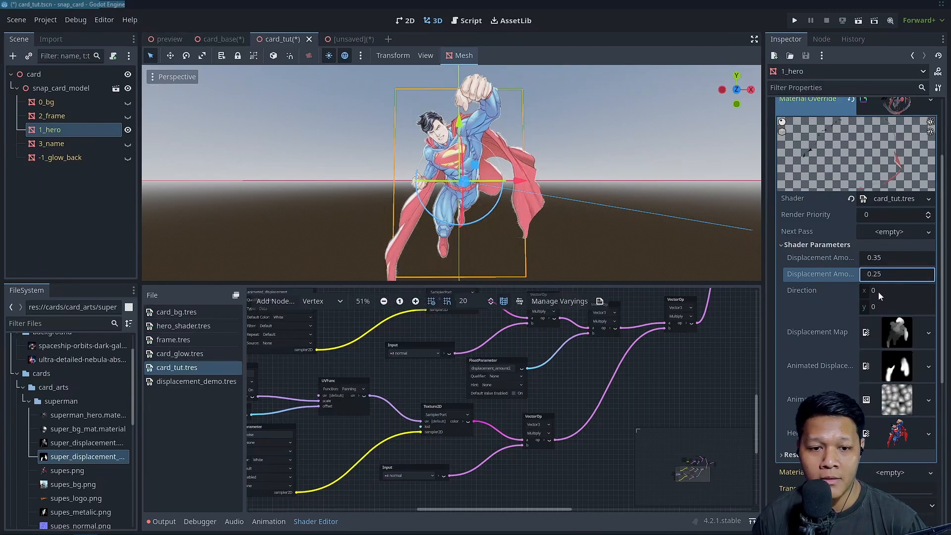
# Set the Direction parameter to x 0.5 and y -0.5, and reduce the second displacement amount to 0.14
pyautogui.click(879, 292)
pyautogui.write('1')
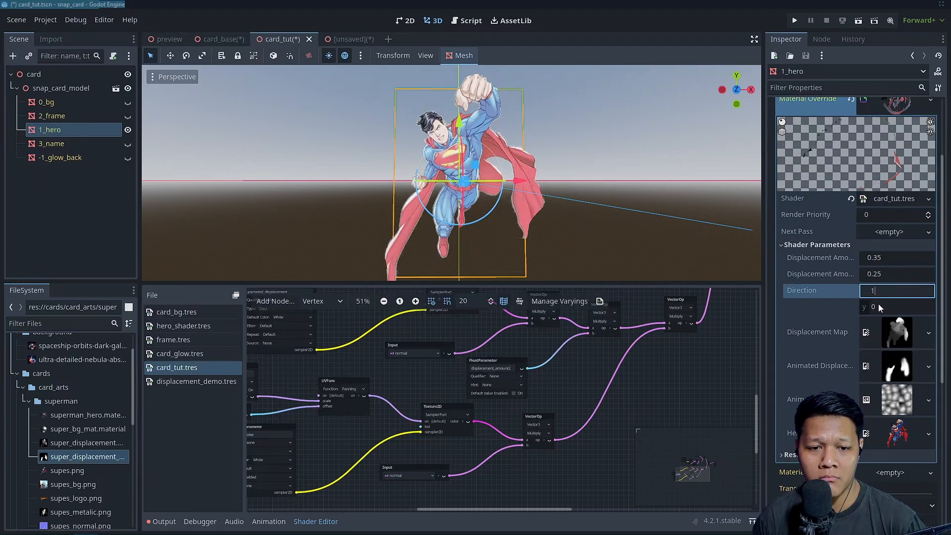
pyautogui.click(878, 307)
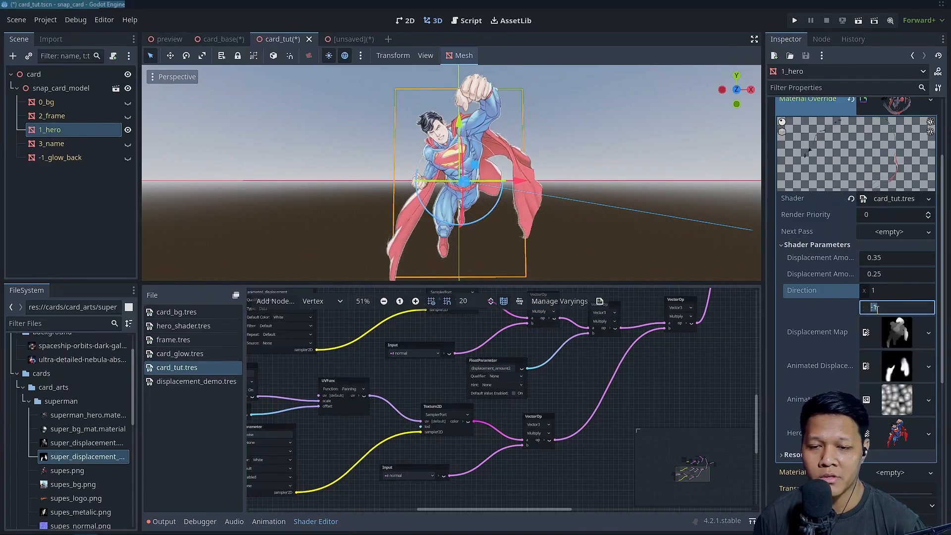
pyautogui.write('-0.5')
pyautogui.click(883, 292)
pyautogui.write('.5')
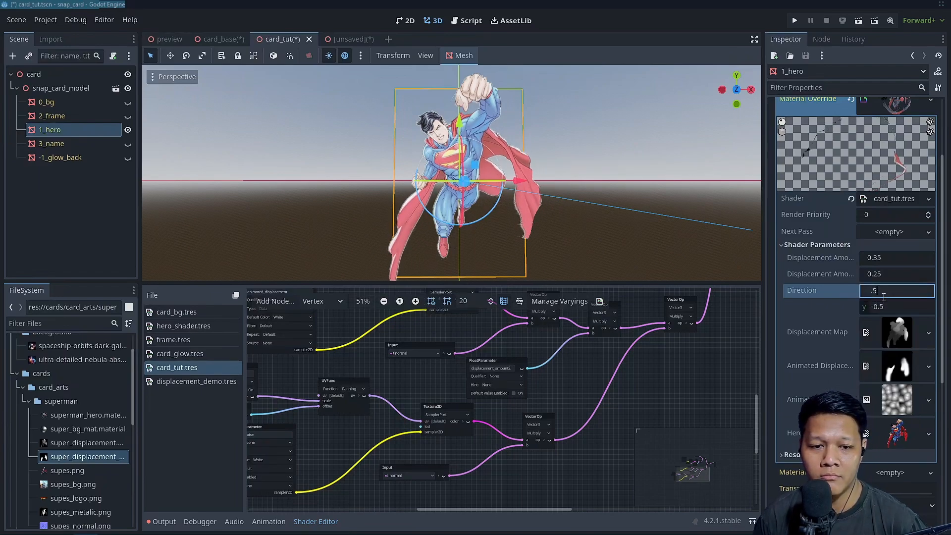
pyautogui.moveTo(885, 274); pyautogui.dragTo(862, 274)
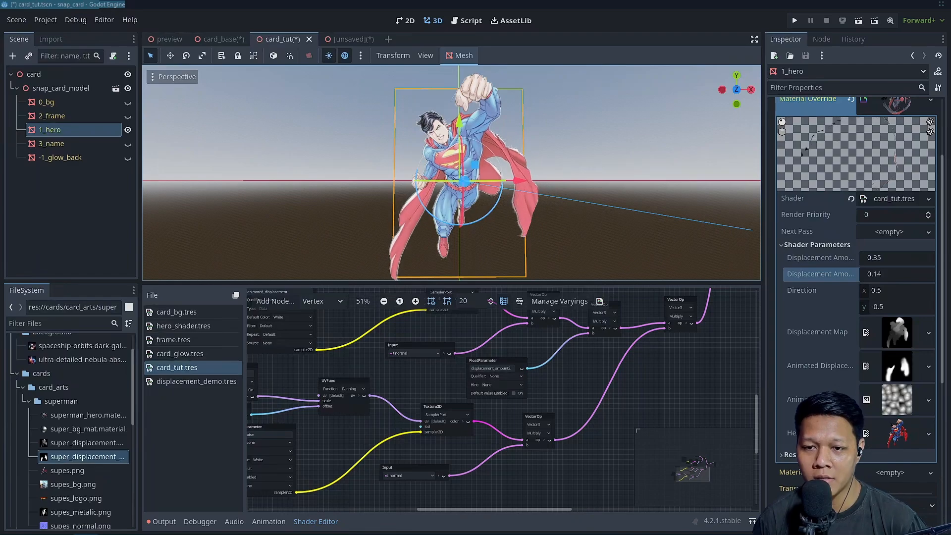
# Try values of 0.4 and 0.3 for the second displacement amount of the hero material
pyautogui.click(885, 274)
pyautogui.press('BackSpace')
pyautogui.write('.3')
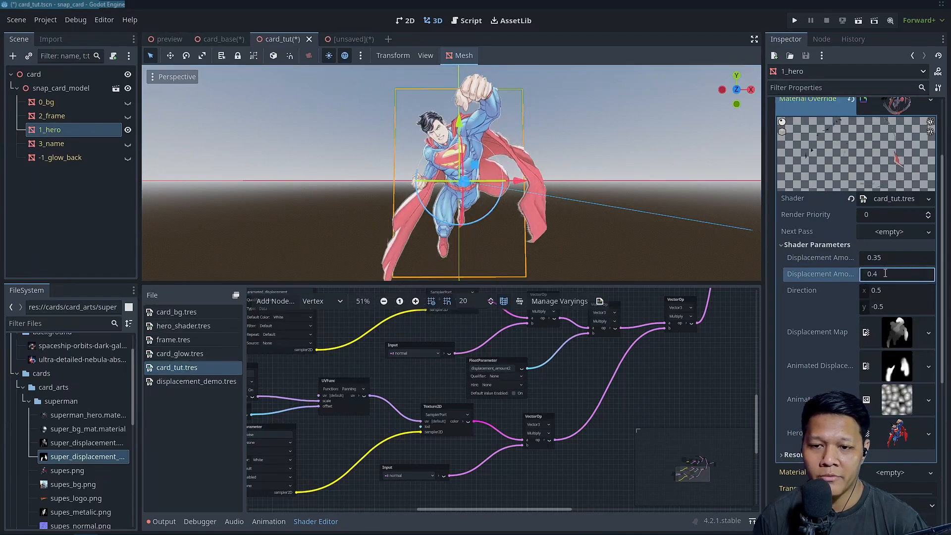
pyautogui.press('Return')
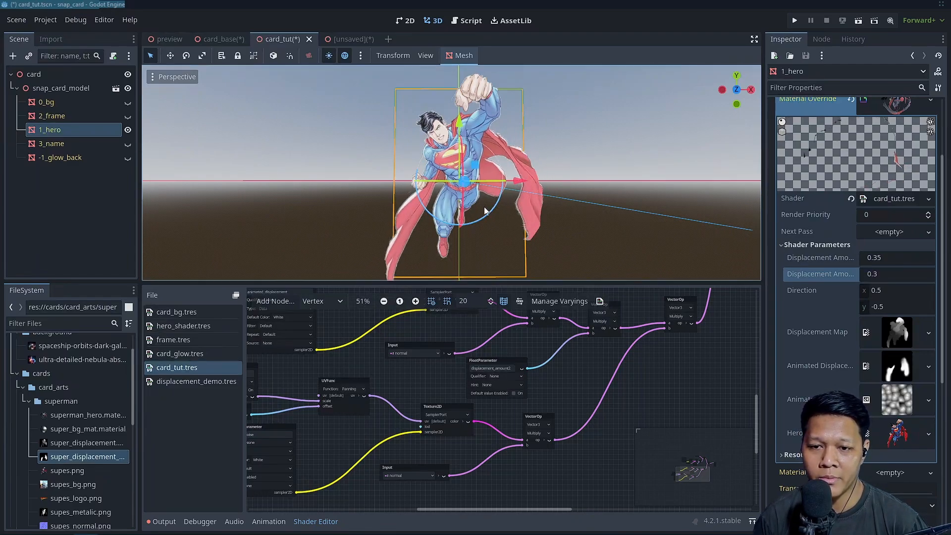
# Examine the hero's animated displacement from several angles in an enlarged 3D view with nothing selected
pyautogui.scroll(-3, 628, 228)
pyautogui.moveTo(528, 281); pyautogui.dragTo(531, 322)
pyautogui.click(561, 213)
pyautogui.scroll(7, 564, 211)
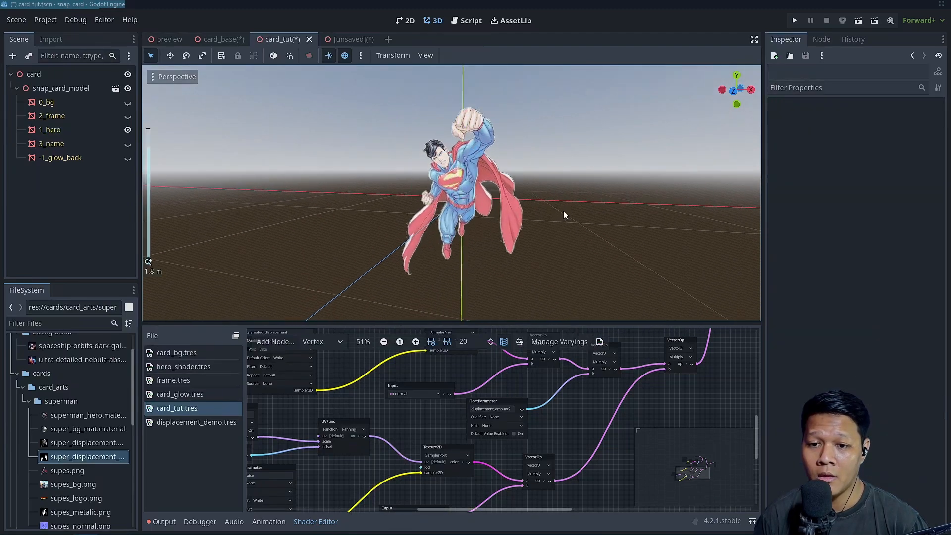
pyautogui.moveTo(563, 211); pyautogui.dragTo(596, 215, button='middle')
pyautogui.scroll(-3, 570, 225)
pyautogui.moveTo(555, 243); pyautogui.dragTo(449, 357, button='middle')
pyautogui.scroll(-5, 504, 250)
pyautogui.scroll(5, 482, 260)
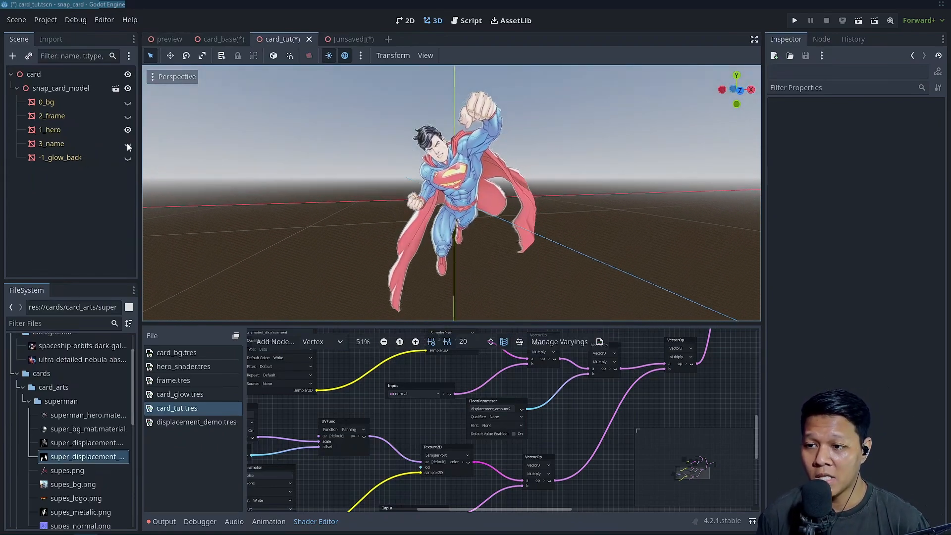
# Set the second displacement amount of the 1_hero material to 0.4 and save the card_tut scene
pyautogui.click(101, 131)
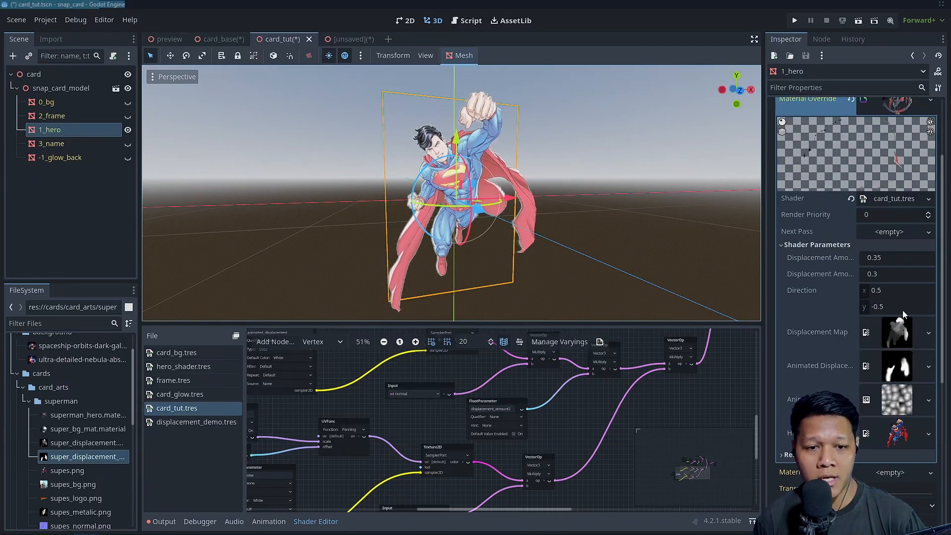
pyautogui.moveTo(887, 273); pyautogui.dragTo(887, 273)
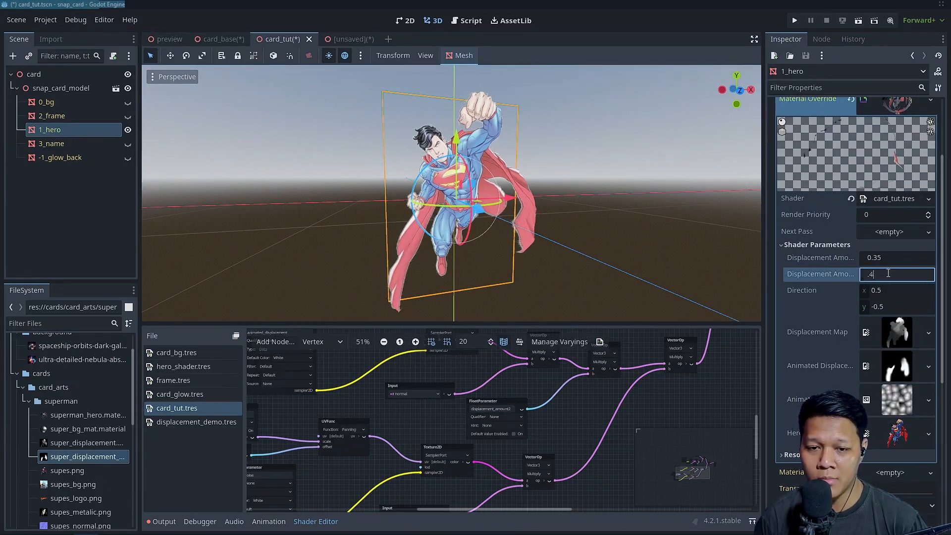
pyautogui.scroll(-2, 610, 208)
pyautogui.click(593, 204)
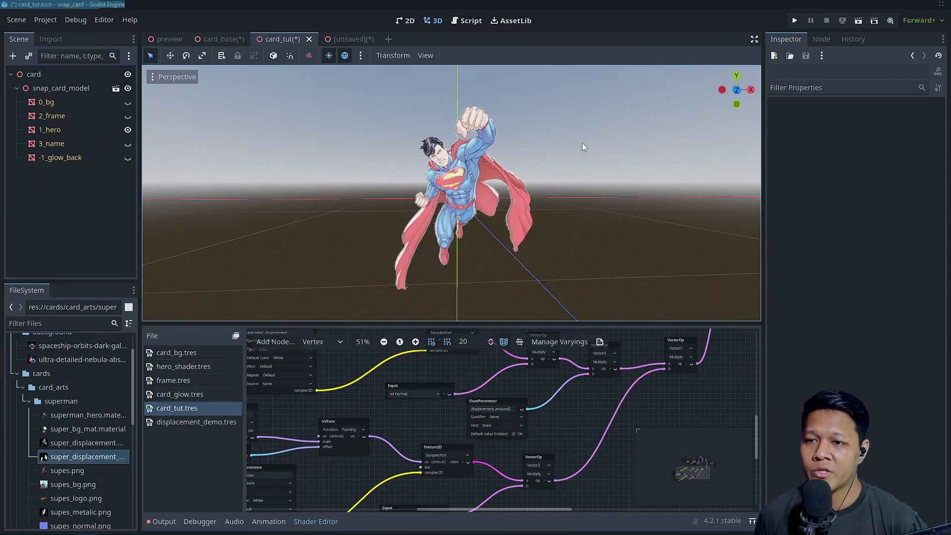
pyautogui.hotkey('ctrl', 's')
# Switch to the card_base scene and make the 2_frame, 0_bg, 3_name and -1_glow_back layers visible
pyautogui.click(219, 39)
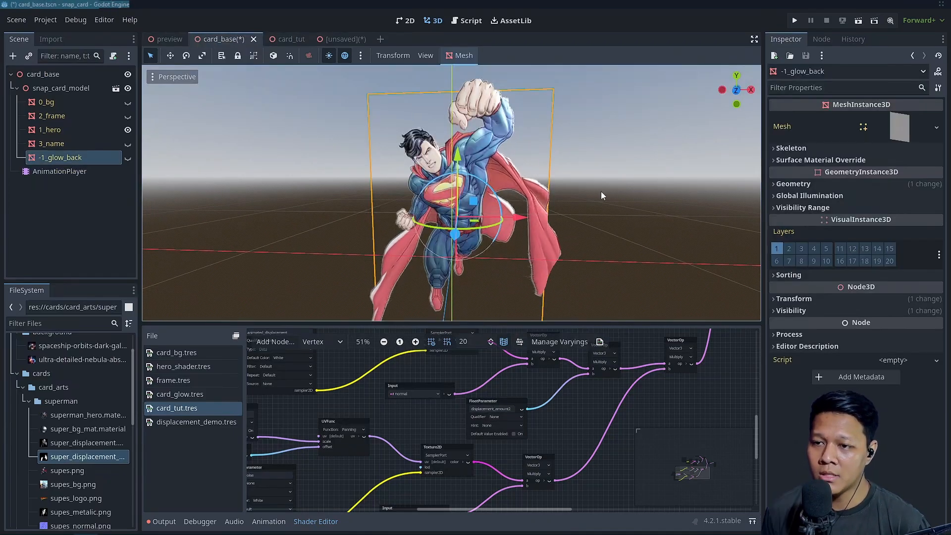
pyautogui.click(127, 117)
pyautogui.click(127, 104)
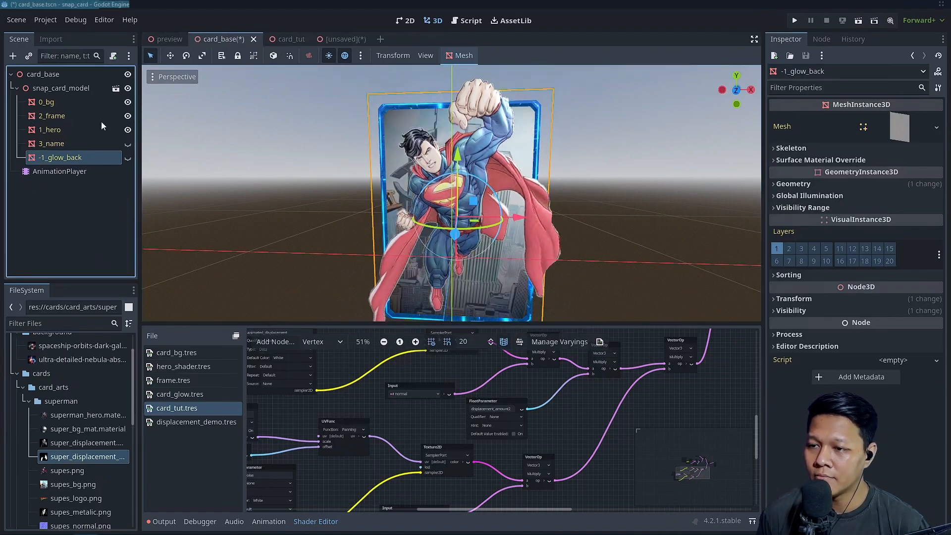
pyautogui.click(100, 120)
pyautogui.click(127, 143)
pyautogui.click(127, 157)
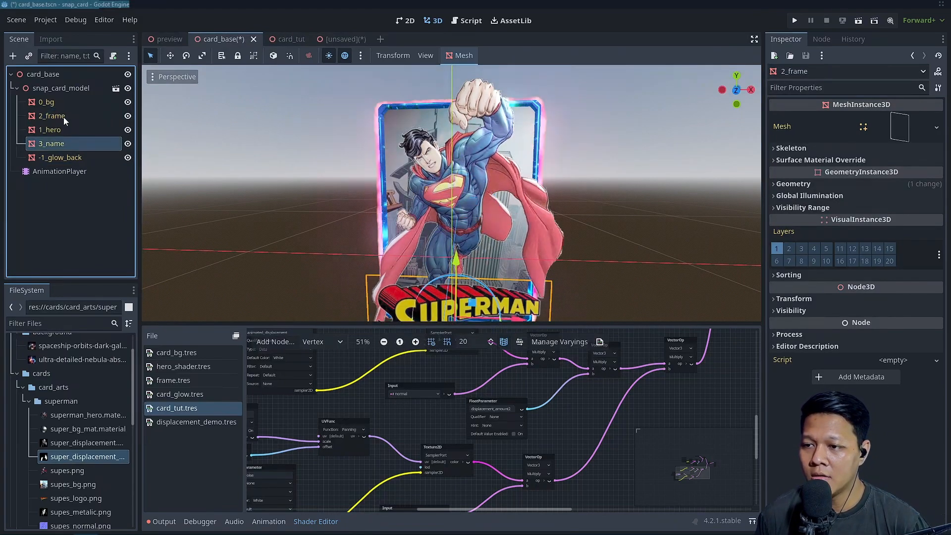
# Open the frame.tres shader from the material override of the 2_frame layer
pyautogui.click(857, 185)
pyautogui.click(896, 206)
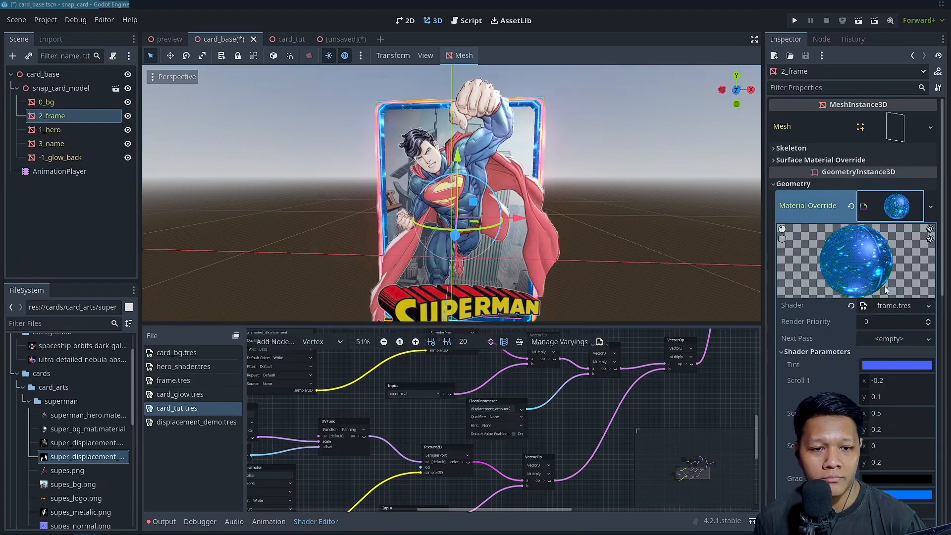
pyautogui.click(894, 305)
pyautogui.scroll(-8, 545, 436)
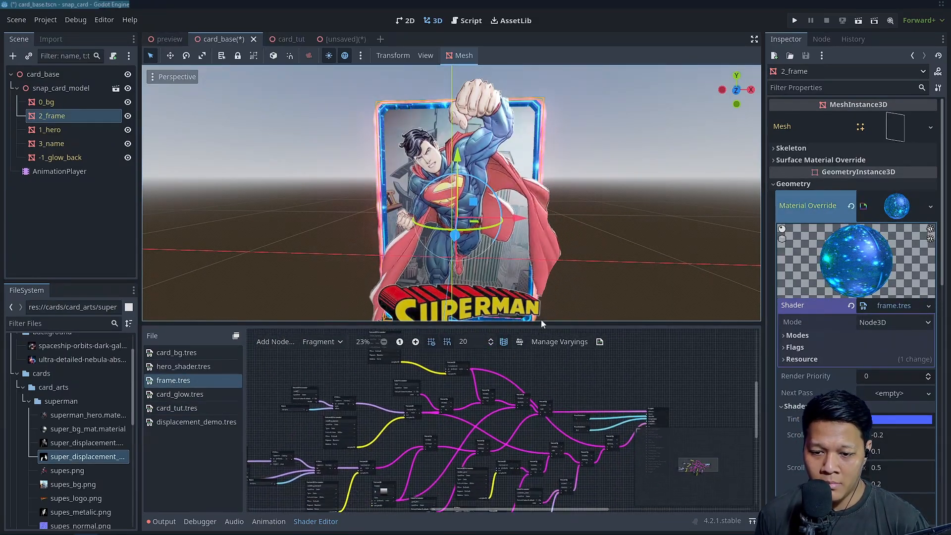
# Examine the fragment node graph of frame.tres alongside the assembled card in the 3D view
pyautogui.moveTo(537, 324); pyautogui.dragTo(521, 243)
pyautogui.moveTo(511, 294); pyautogui.dragTo(558, 332, button='middle')
pyautogui.scroll(7, 548, 313)
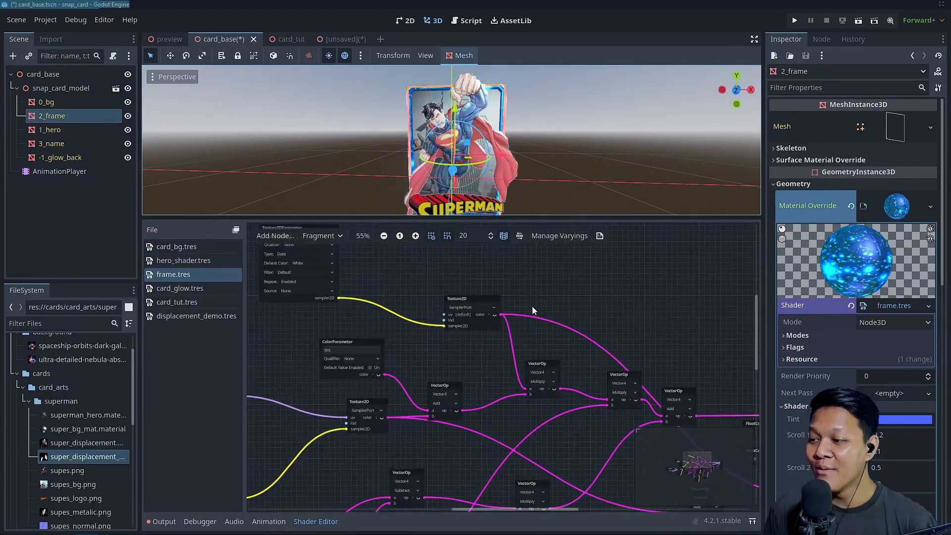
pyautogui.moveTo(538, 312); pyautogui.dragTo(639, 285, button='middle')
pyautogui.scroll(-2, 527, 332)
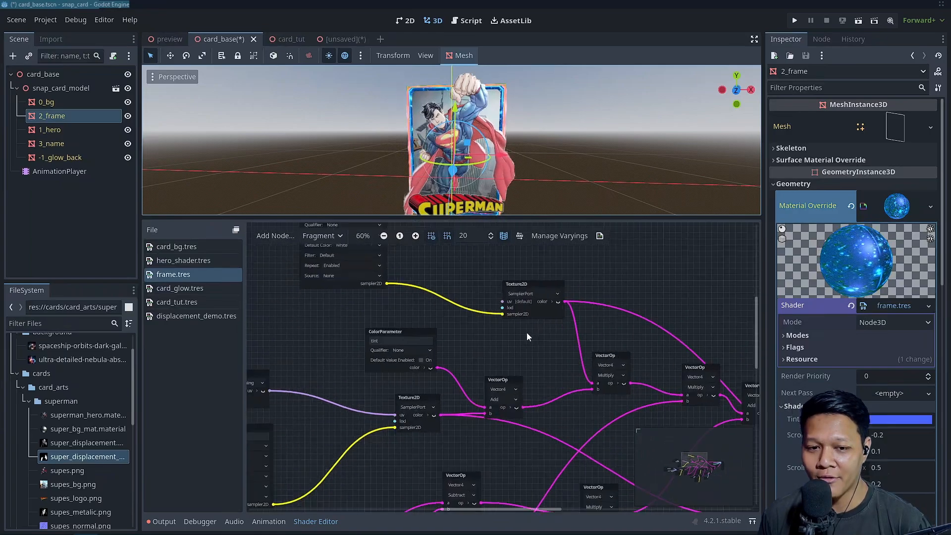
pyautogui.scroll(1, 524, 333)
pyautogui.moveTo(488, 219); pyautogui.dragTo(487, 255)
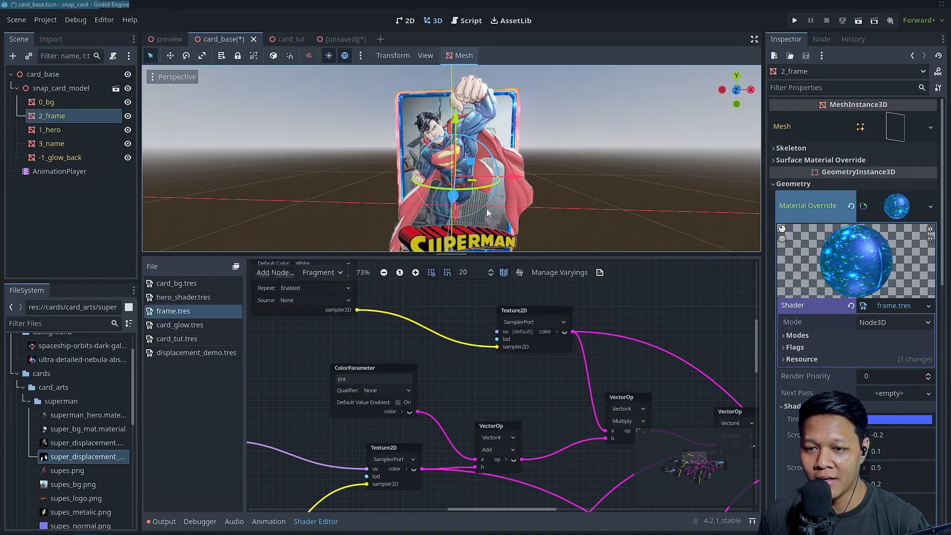
pyautogui.scroll(-2, 490, 175)
pyautogui.moveTo(490, 175); pyautogui.dragTo(476, 181, button='middle')
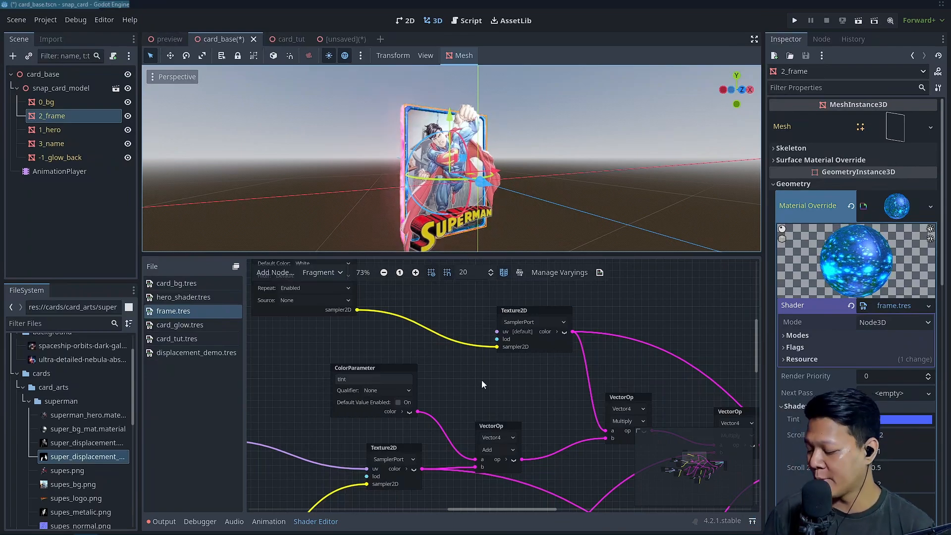
pyautogui.moveTo(415, 254); pyautogui.dragTo(415, 205)
pyautogui.scroll(-3, 454, 326)
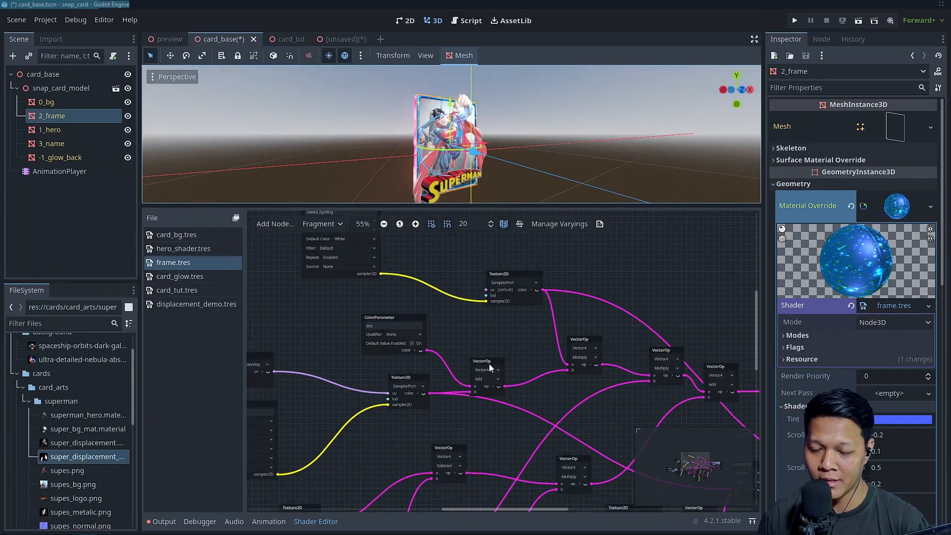
pyautogui.scroll(-1, 435, 310)
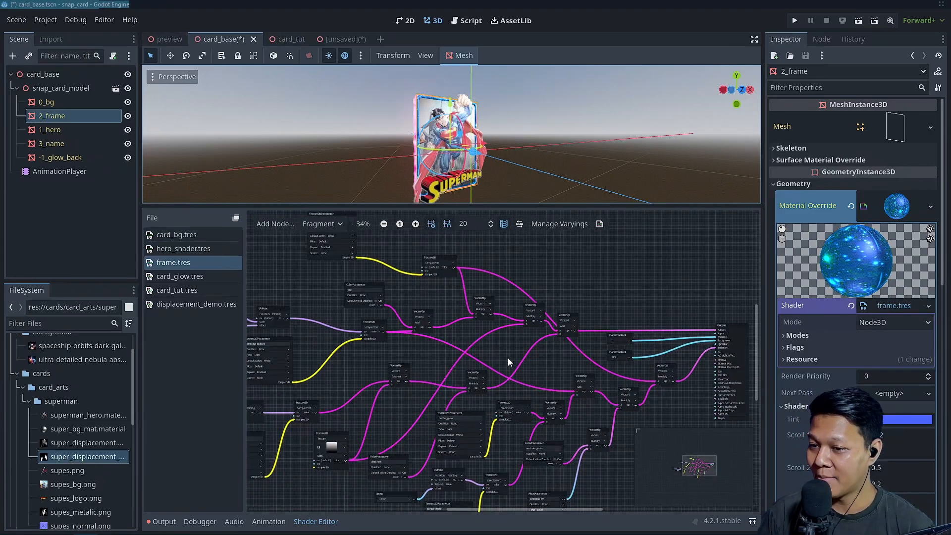
pyautogui.scroll(2, 507, 358)
pyautogui.scroll(1, 521, 394)
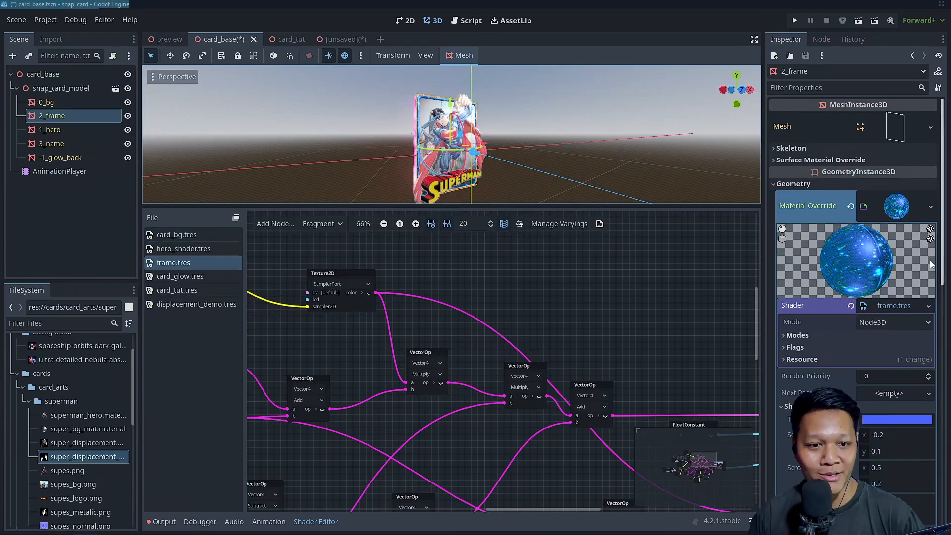
# Hide the 1_hero, 3_name, -1_glow_back and 2_frame layers of the card_base scene
pyautogui.click(128, 130)
pyautogui.click(128, 144)
pyautogui.click(127, 157)
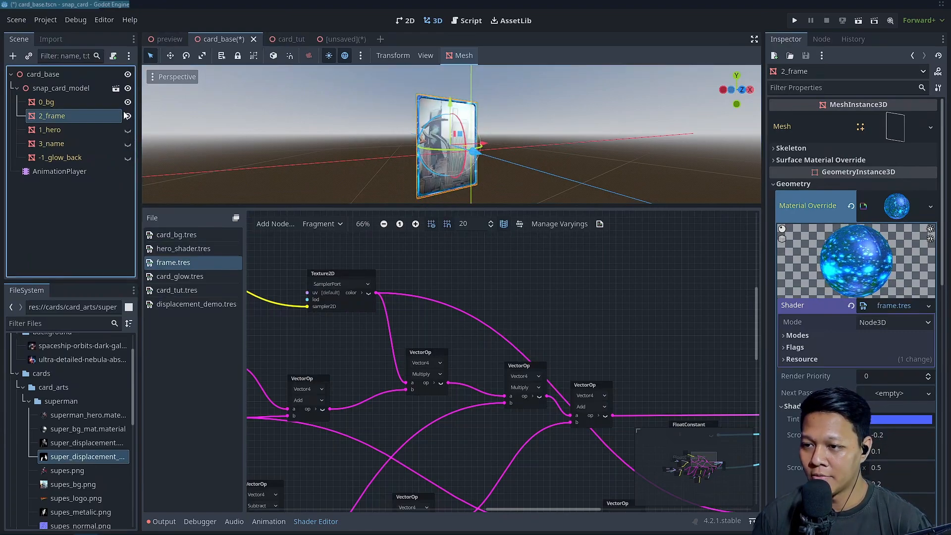
pyautogui.click(128, 116)
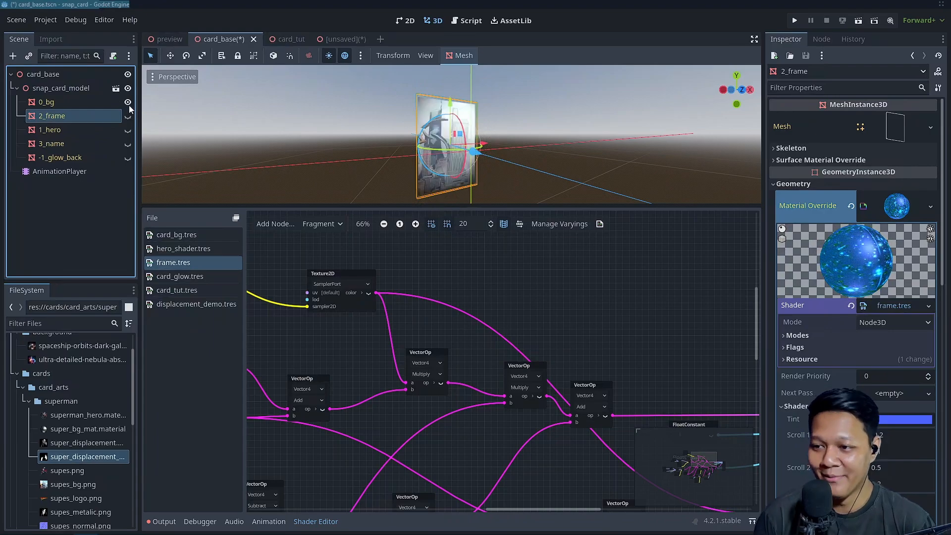
# Select the 0_bg layer and view the card background from the front in an enlarged 3D view
pyautogui.click(85, 104)
pyautogui.scroll(2, 533, 164)
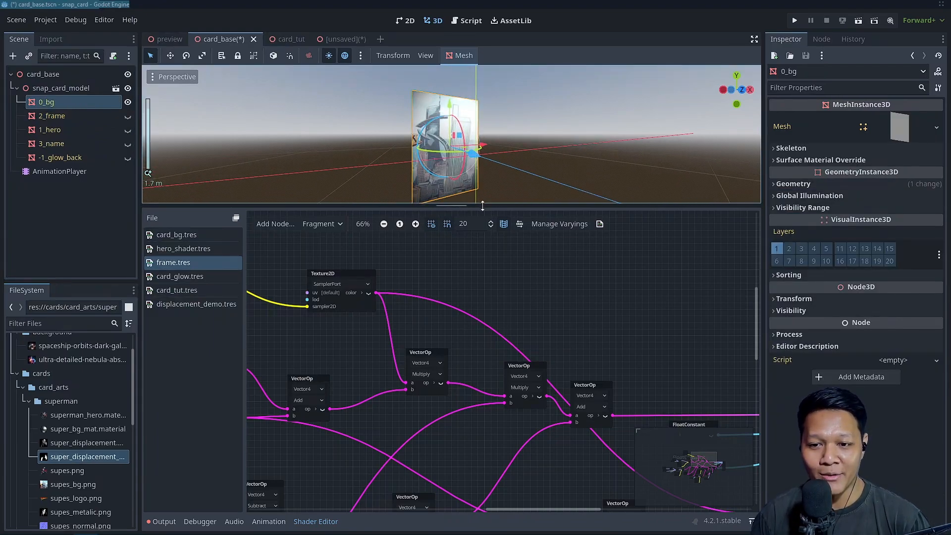
pyautogui.moveTo(483, 206); pyautogui.dragTo(478, 357)
pyautogui.moveTo(476, 267); pyautogui.dragTo(516, 233, button='middle')
pyautogui.scroll(2, 498, 249)
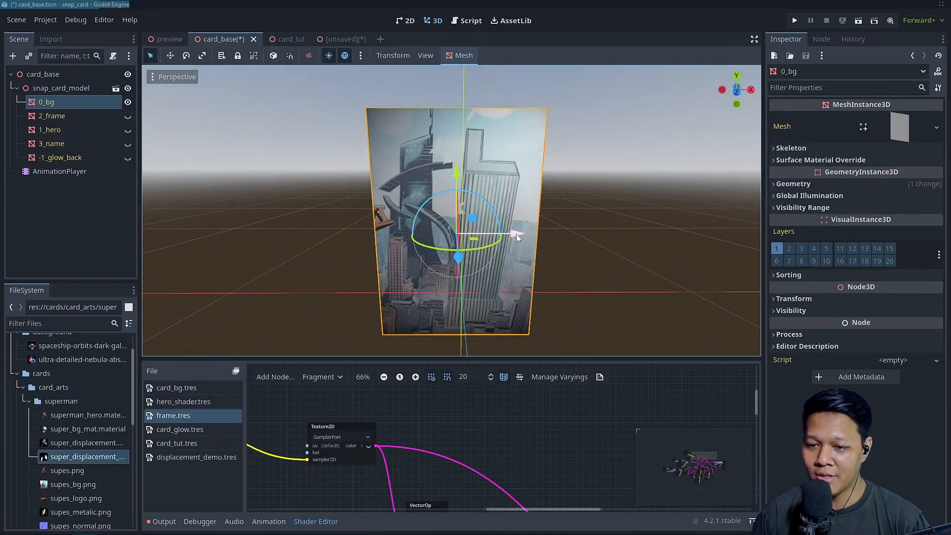
# Try rotating the 0_bg layer about its X and Y axes, and reset its rotation to 0
pyautogui.moveTo(499, 241)
pyautogui.mouseDown()
pyautogui.moveTo(469, 253)
pyautogui.moveTo(519, 245)
pyautogui.moveTo(504, 250)
pyautogui.mouseUp()
pyautogui.hotkey('ctrl', 'z')
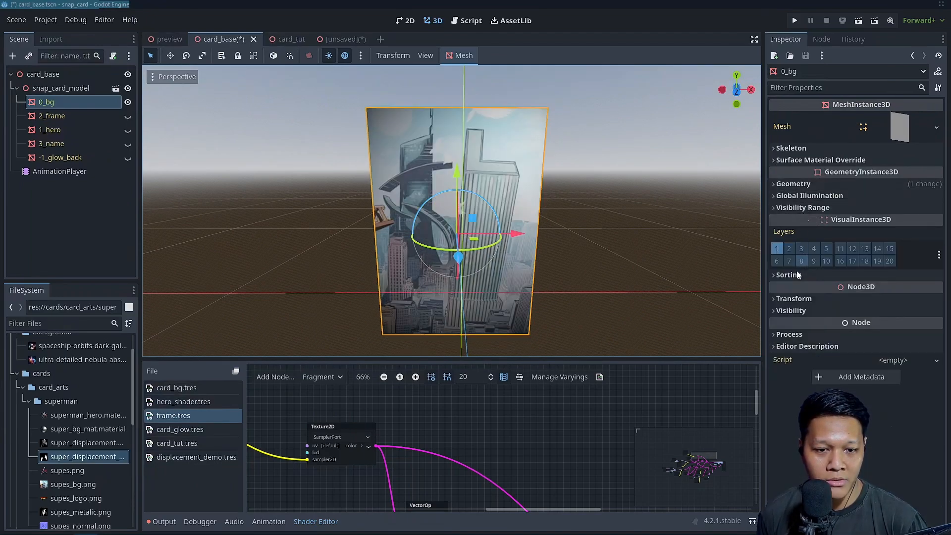
pyautogui.click(793, 298)
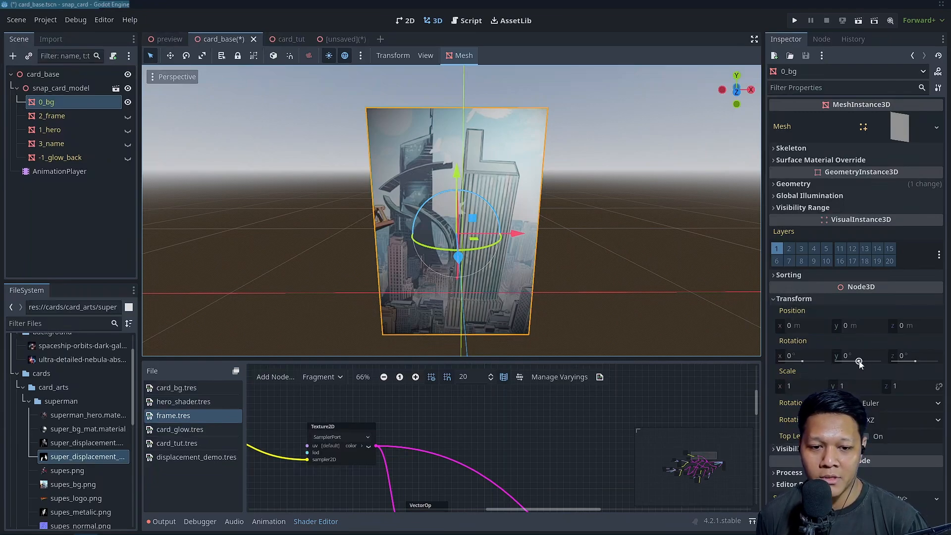
pyautogui.moveTo(802, 361); pyautogui.dragTo(843, 364)
pyautogui.click(794, 356)
pyautogui.write('0')
pyautogui.press('Return')
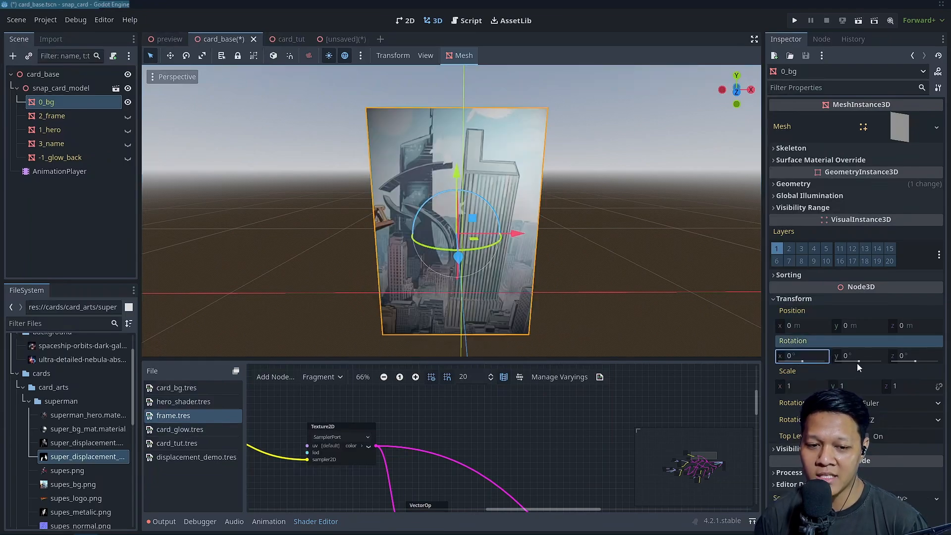
pyautogui.moveTo(859, 363); pyautogui.dragTo(861, 363)
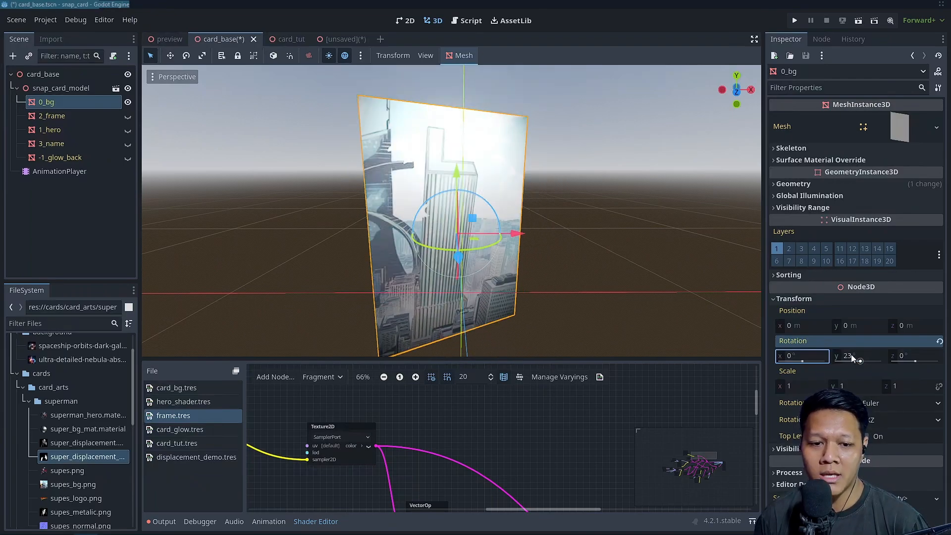
pyautogui.click(940, 341)
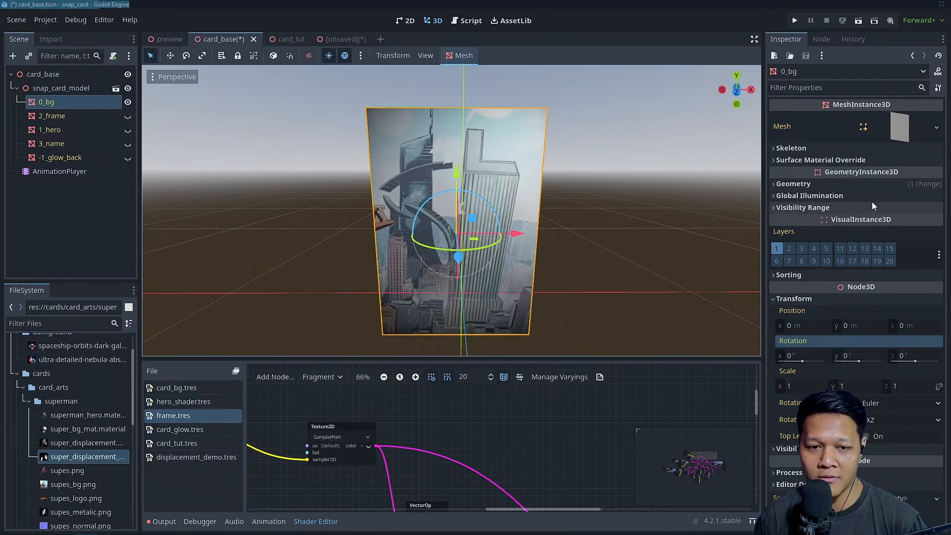
# Open the card_bg.tres shader from the material override of the 0_bg layer and enlarge the shader graph area
pyautogui.click(867, 187)
pyautogui.click(897, 206)
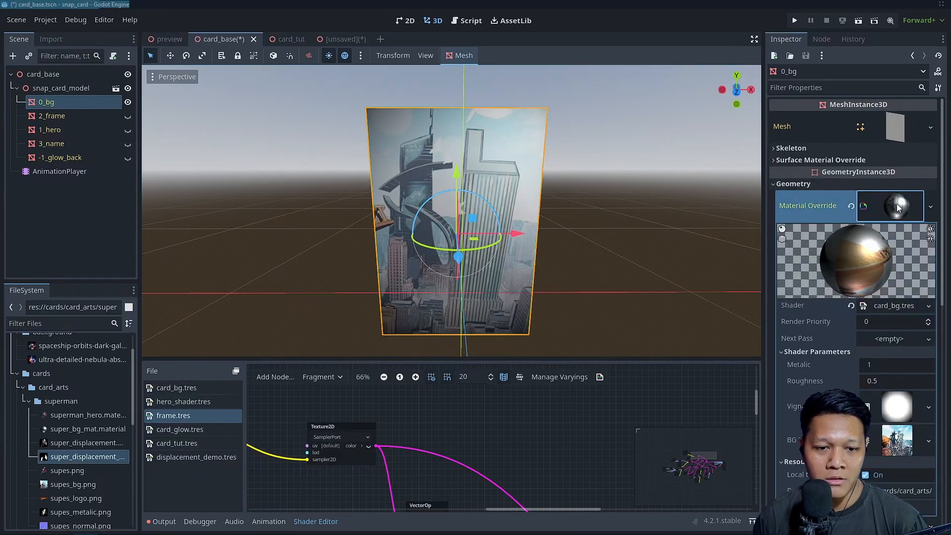
pyautogui.click(893, 305)
pyautogui.moveTo(347, 358); pyautogui.dragTo(348, 231)
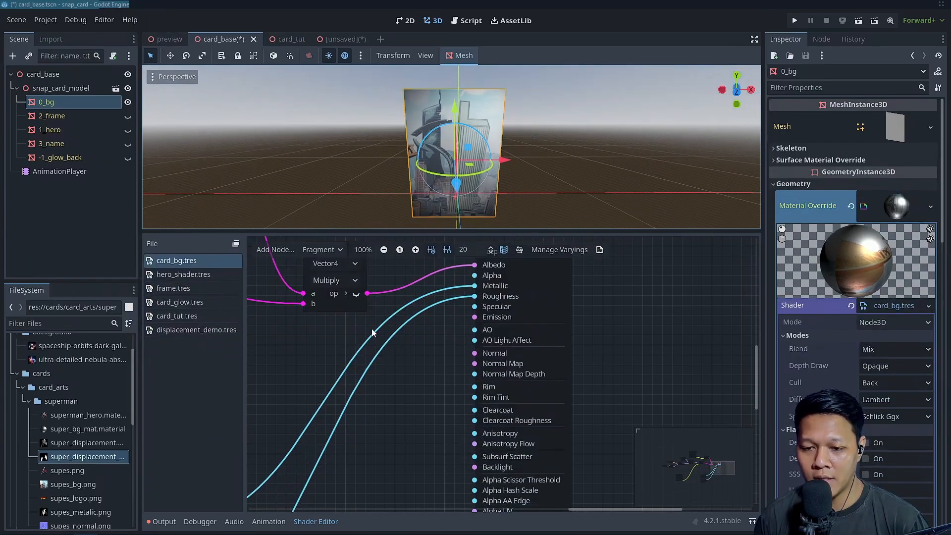
# Examine the vertex and fragment graphs of card_bg.tres, including the UV scaling and panning nodes that feed the background texture
pyautogui.scroll(-5, 503, 387)
pyautogui.scroll(-2, 465, 355)
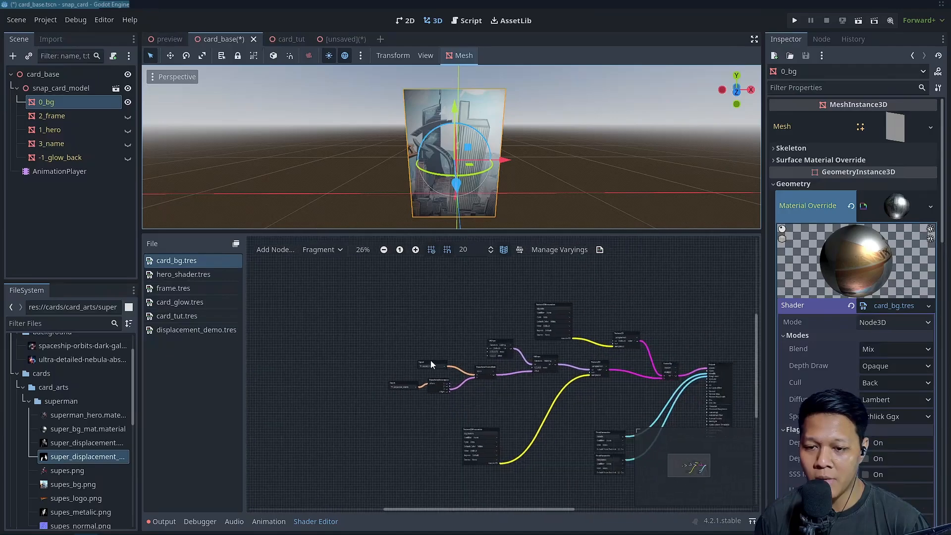
pyautogui.scroll(1, 486, 342)
pyautogui.moveTo(486, 343); pyautogui.dragTo(344, 322, button='middle')
pyautogui.click(326, 252)
pyautogui.click(326, 264)
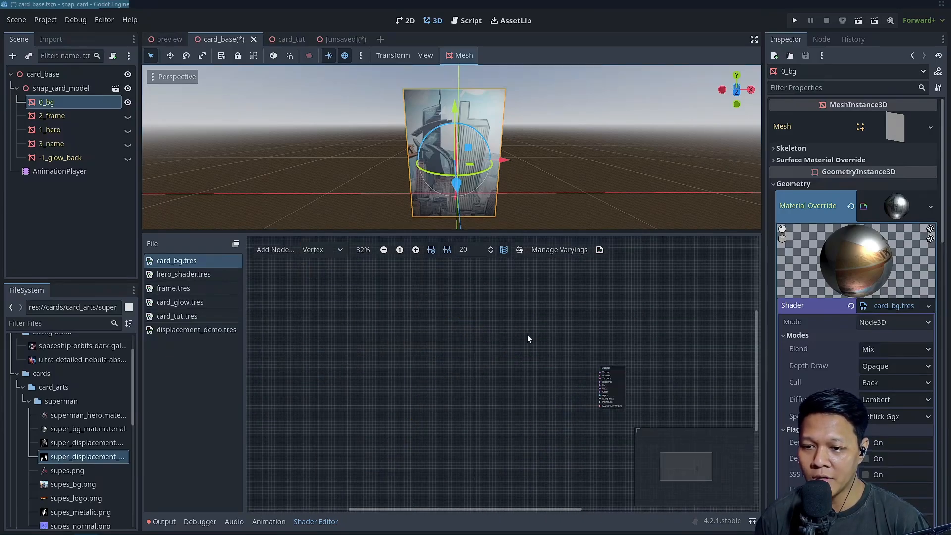
pyautogui.click(323, 250)
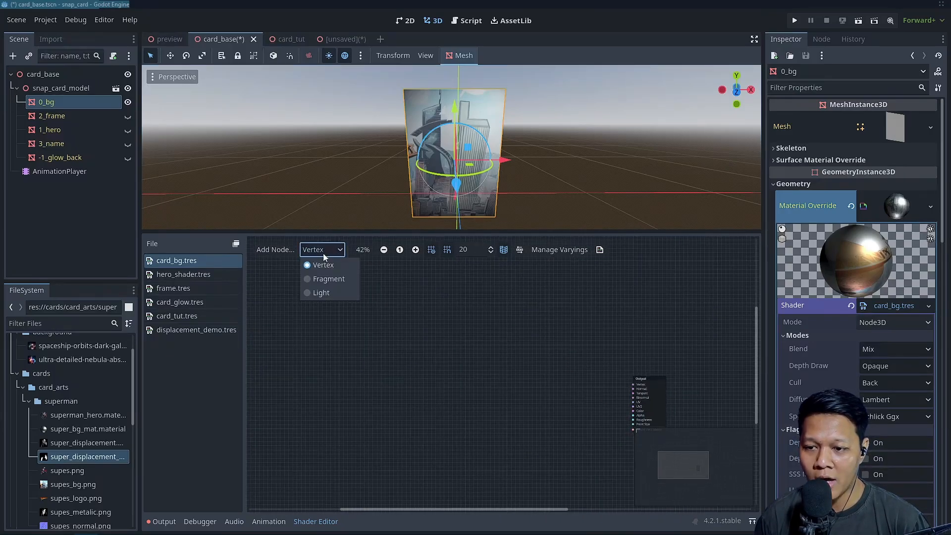
pyautogui.click(329, 273)
pyautogui.scroll(4, 476, 353)
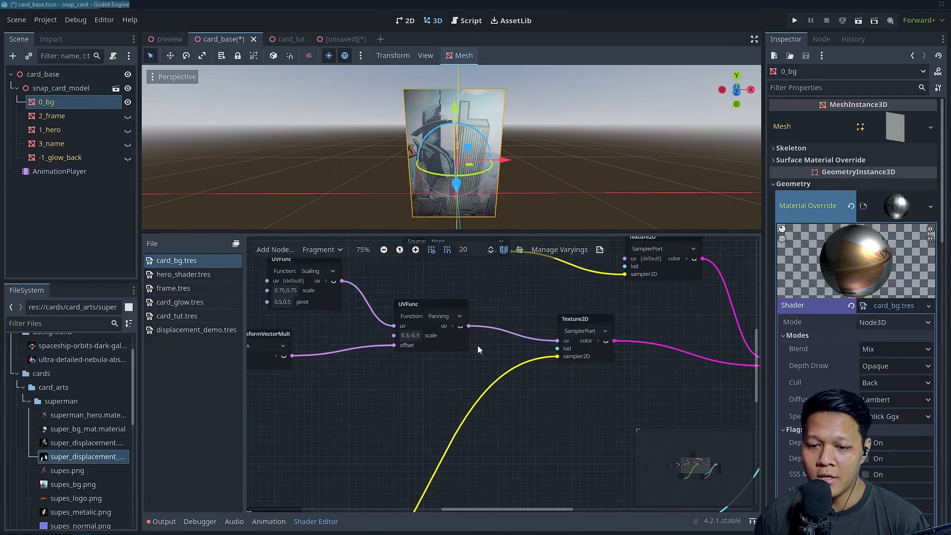
pyautogui.scroll(-4, 473, 355)
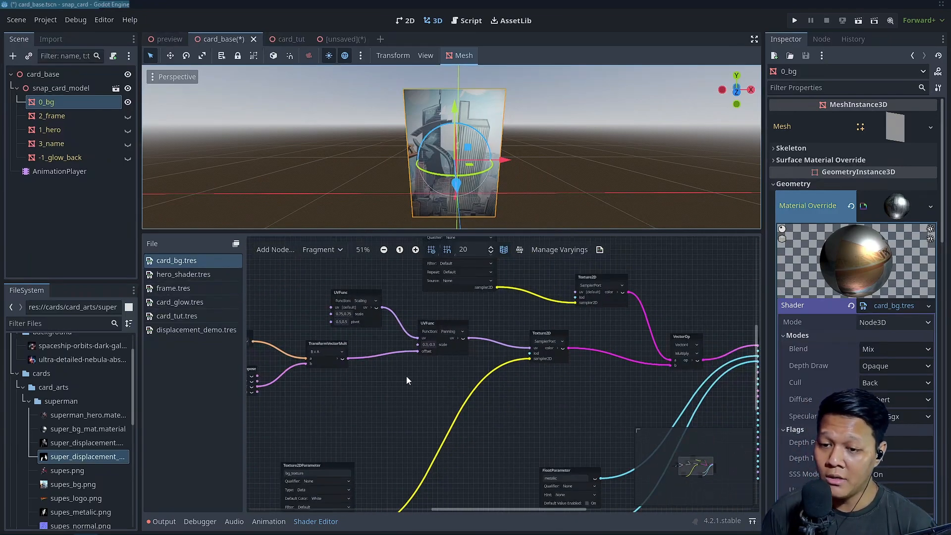
# Inspect the matrix nodes that feed the Panning offset in card_bg.tres, shifting TransformDecompose slightly closer to TransformVectorMult
pyautogui.scroll(3, 399, 368)
pyautogui.moveTo(397, 366); pyautogui.dragTo(542, 383, button='middle')
pyautogui.scroll(1, 369, 326)
pyautogui.moveTo(368, 326); pyautogui.dragTo(477, 319, button='middle')
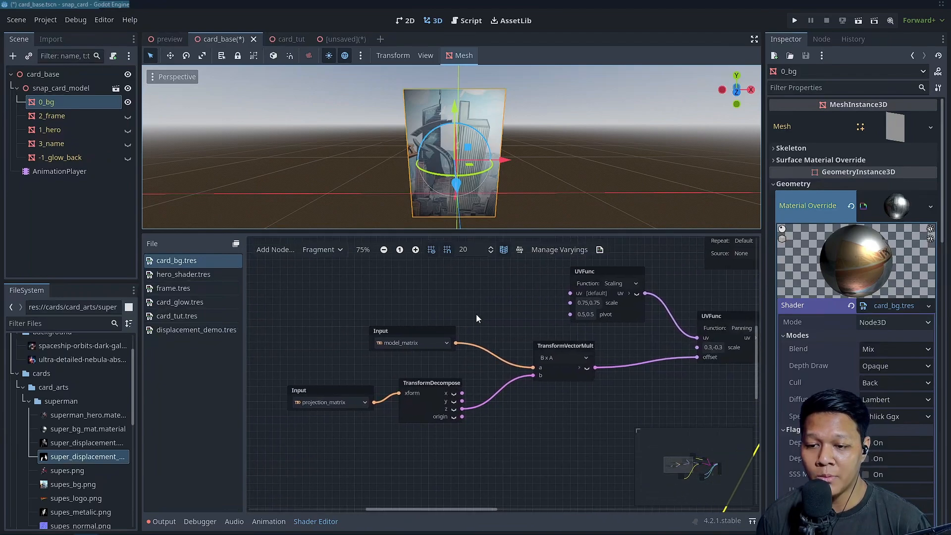
pyautogui.moveTo(424, 389); pyautogui.dragTo(447, 390)
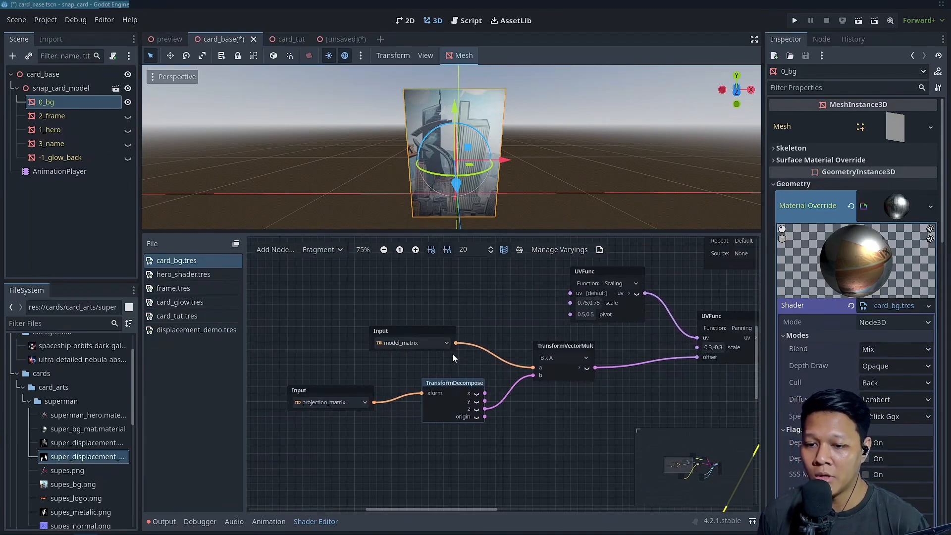
pyautogui.scroll(-4, 446, 346)
pyautogui.scroll(2, 438, 352)
pyautogui.moveTo(456, 349); pyautogui.dragTo(439, 328, button='middle')
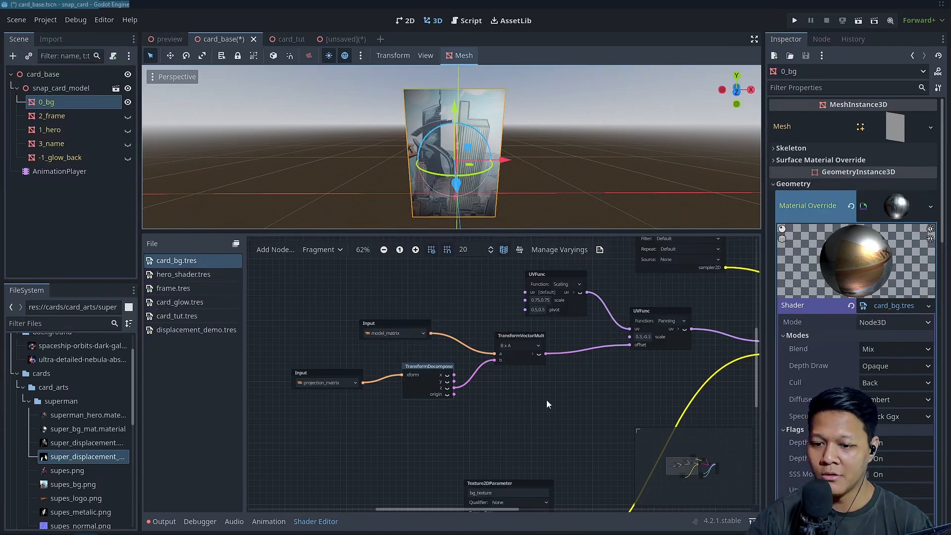
pyautogui.moveTo(451, 509); pyautogui.dragTo(458, 509)
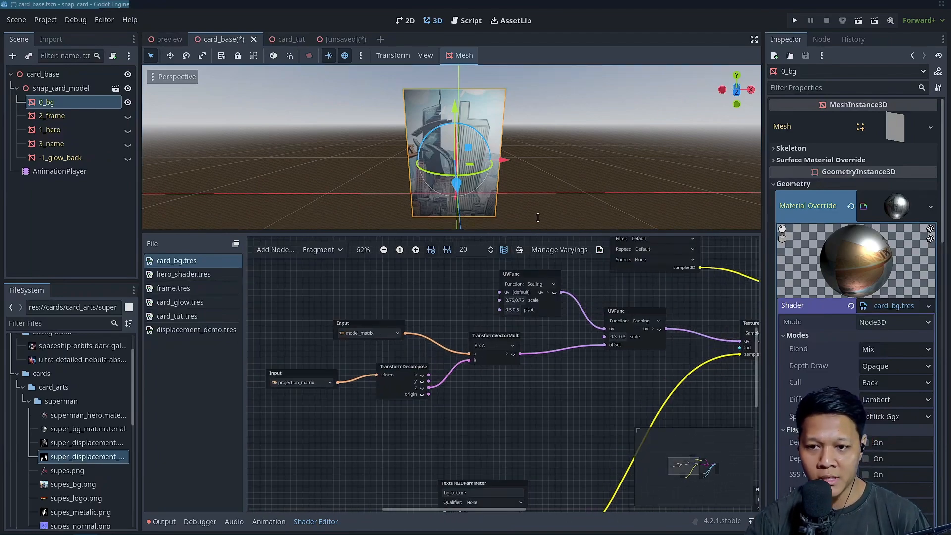
# Try rotating the 0_bg layer to test the background's panning from front and angled views, undoing each rotation
pyautogui.moveTo(474, 178); pyautogui.dragTo(476, 177)
pyautogui.hotkey('ctrl', 'z')
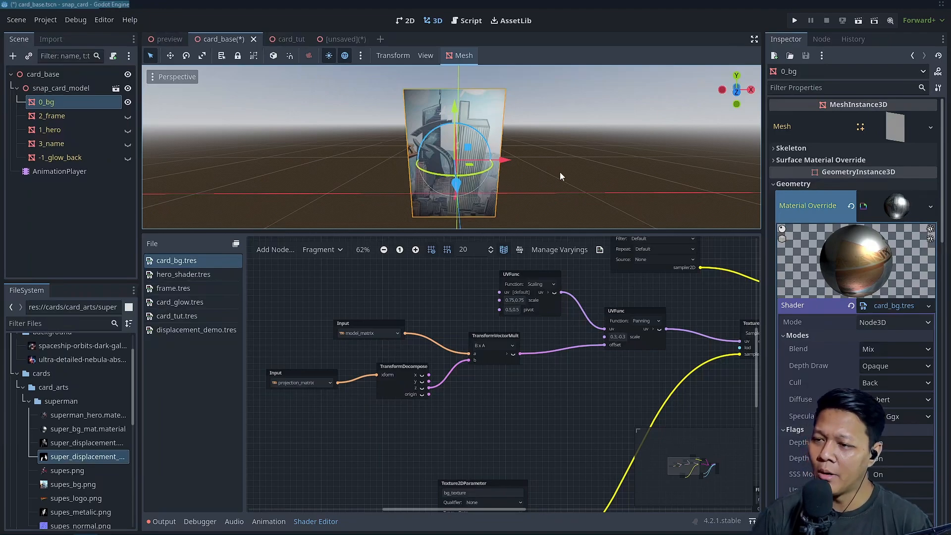
pyautogui.moveTo(524, 165); pyautogui.dragTo(492, 163, button='middle')
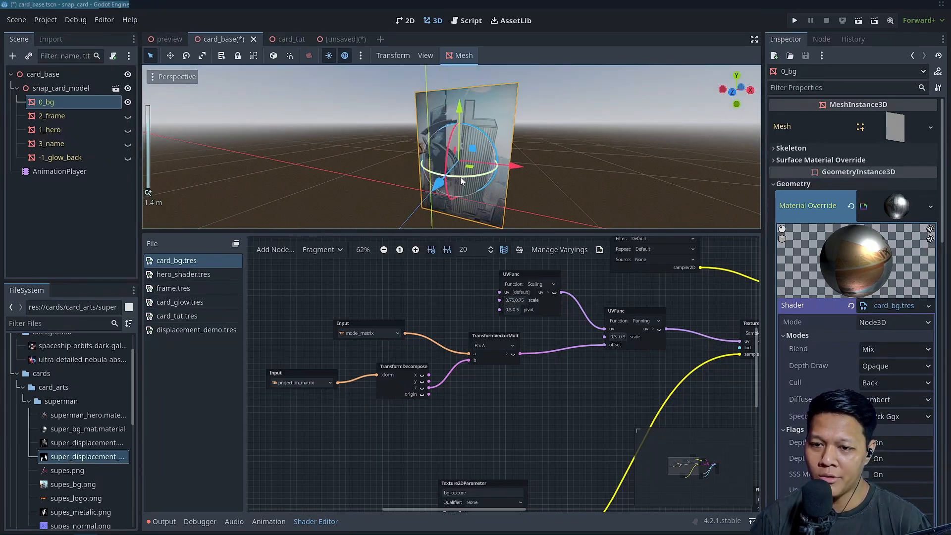
pyautogui.moveTo(460, 177); pyautogui.dragTo(493, 180)
pyautogui.hotkey('ctrl', 'z')
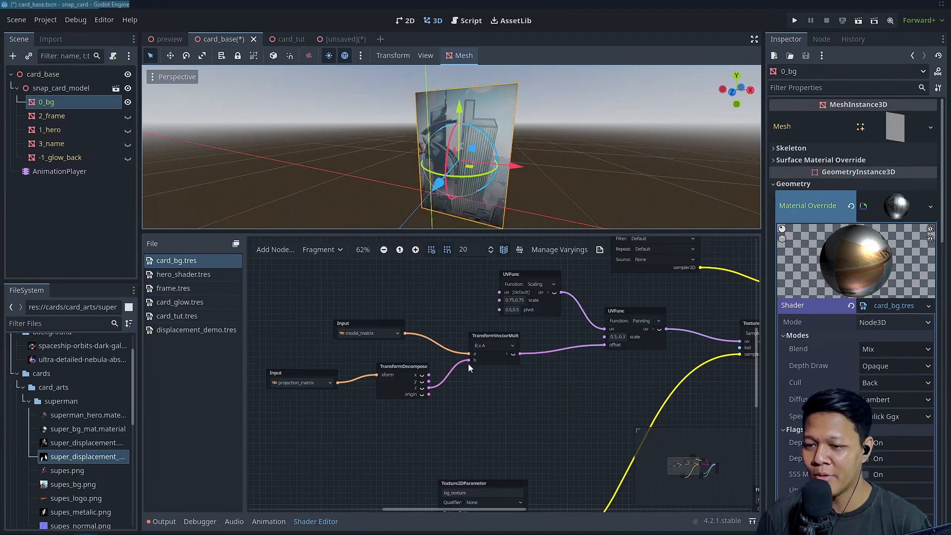
# Move the model_matrix Input node further left and TransformDecompose slightly lower, and enlarge the 3D view of the card
pyautogui.moveTo(363, 326); pyautogui.dragTo(331, 330)
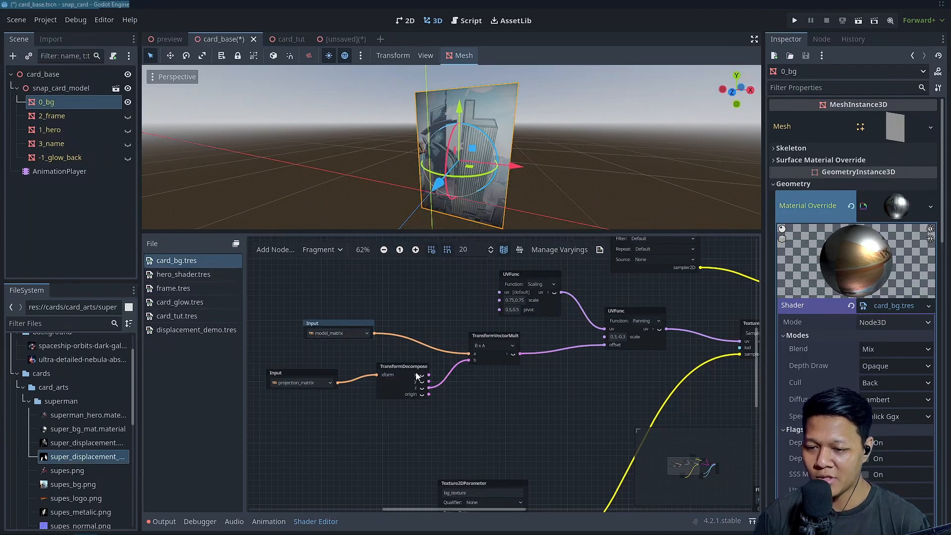
pyautogui.moveTo(416, 376); pyautogui.dragTo(422, 389)
pyautogui.scroll(1, 520, 399)
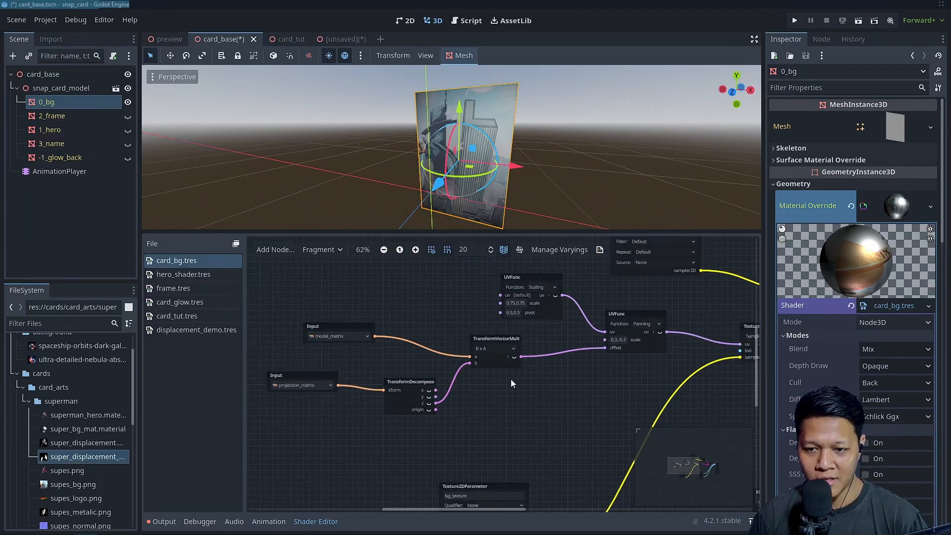
pyautogui.moveTo(500, 200); pyautogui.dragTo(522, 203, button='middle')
pyautogui.moveTo(553, 231); pyautogui.dragTo(549, 255)
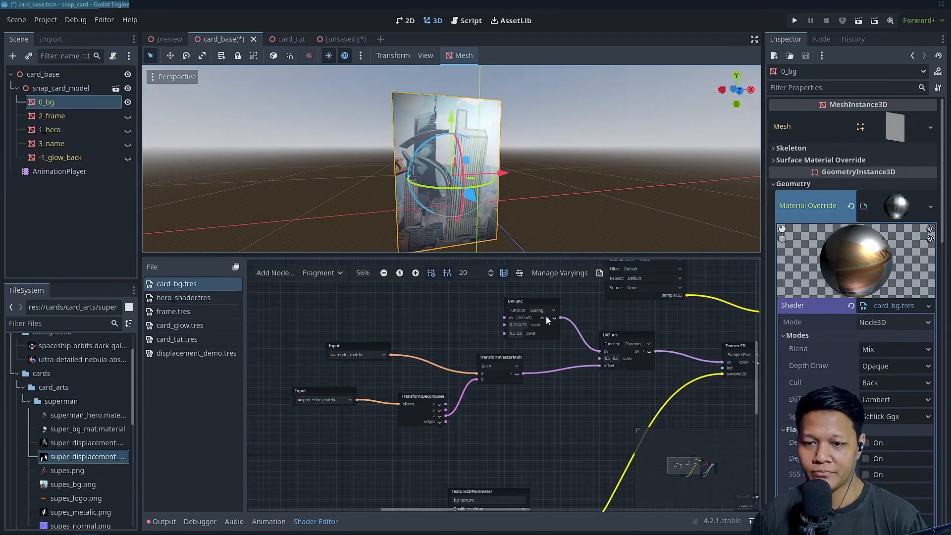
pyautogui.scroll(-3, 546, 316)
pyautogui.scroll(1, 563, 376)
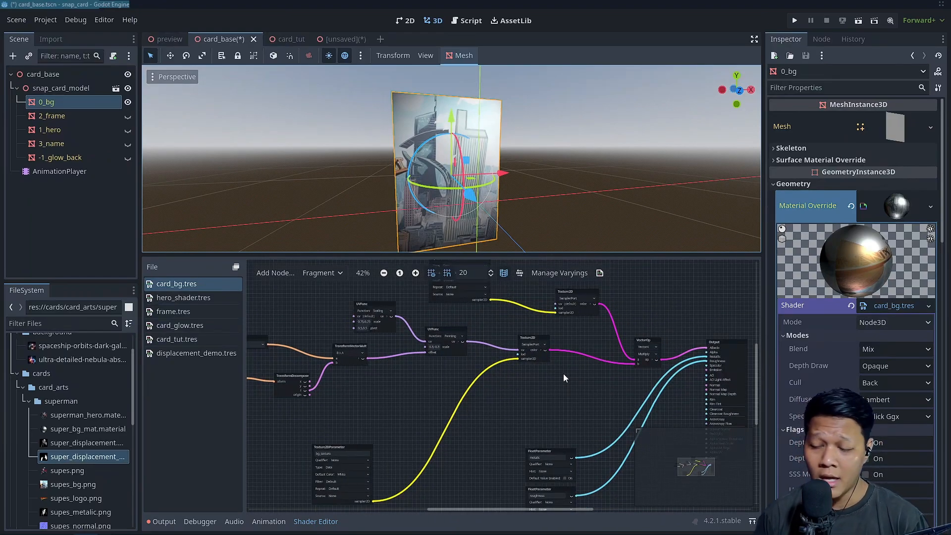
# Check the preview scene and make the 2_frame, 1_hero, 3_name and -1_glow_back layers visible in card_base
pyautogui.click(183, 36)
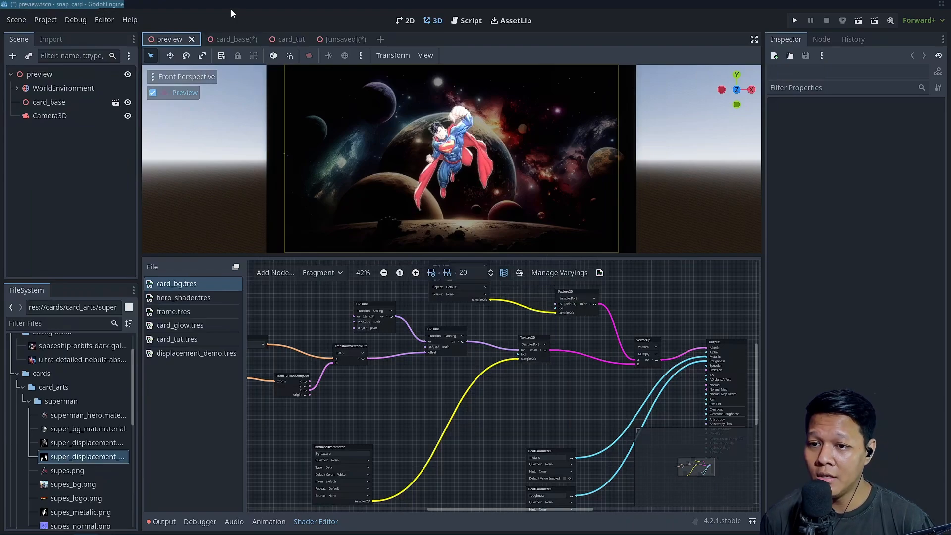
pyautogui.click(231, 39)
pyautogui.click(128, 116)
pyautogui.click(128, 130)
pyautogui.click(127, 143)
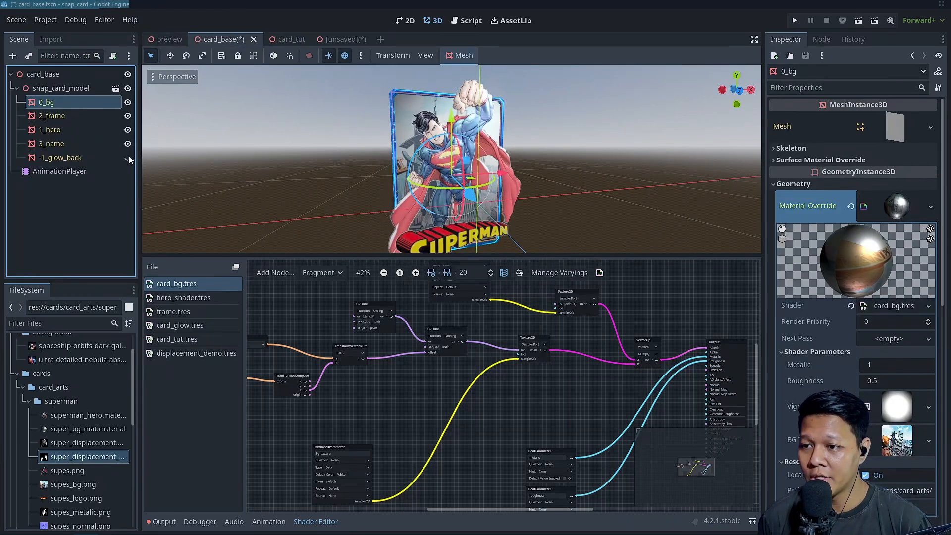
pyautogui.click(128, 157)
# Save the card_base scene and show the complete card in the preview scene
pyautogui.click(174, 39)
pyautogui.click(197, 39)
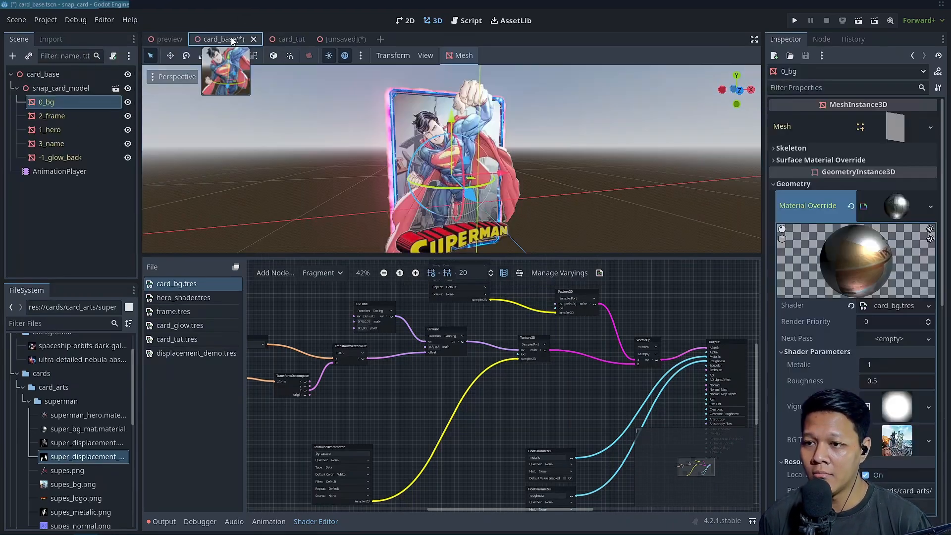
pyautogui.hotkey('ctrl', 's')
pyautogui.click(174, 39)
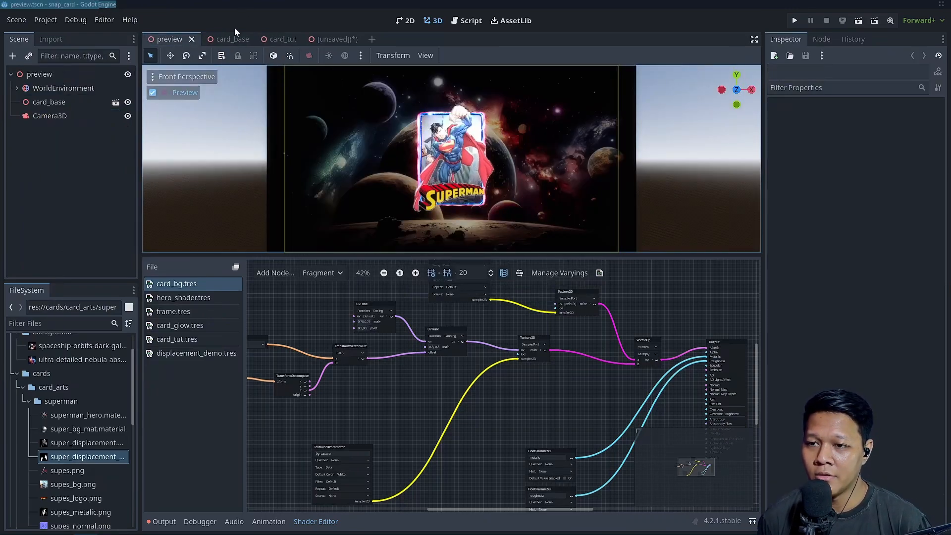
# Select the AnimationPlayer in card_base, return to the preview scene and run the project
pyautogui.click(221, 39)
pyautogui.click(83, 171)
pyautogui.click(170, 40)
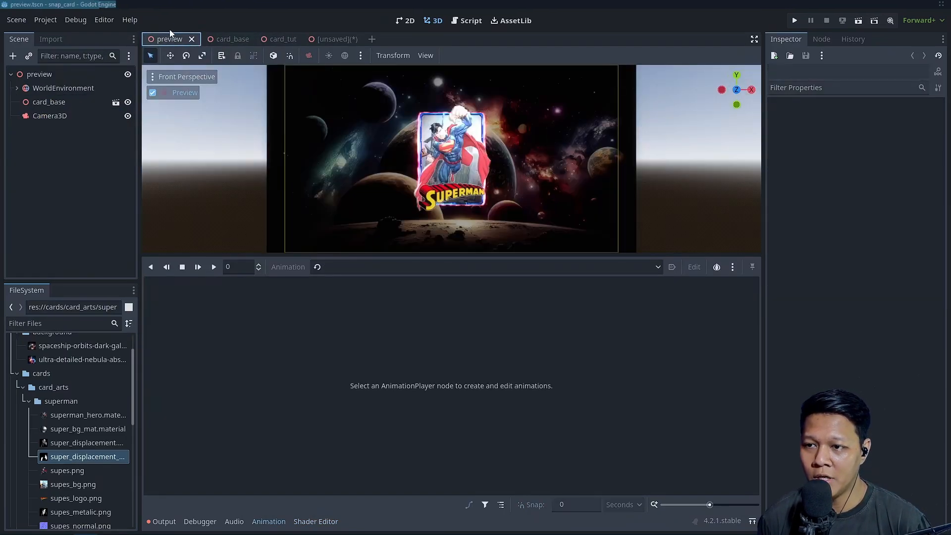
pyautogui.press('F5')
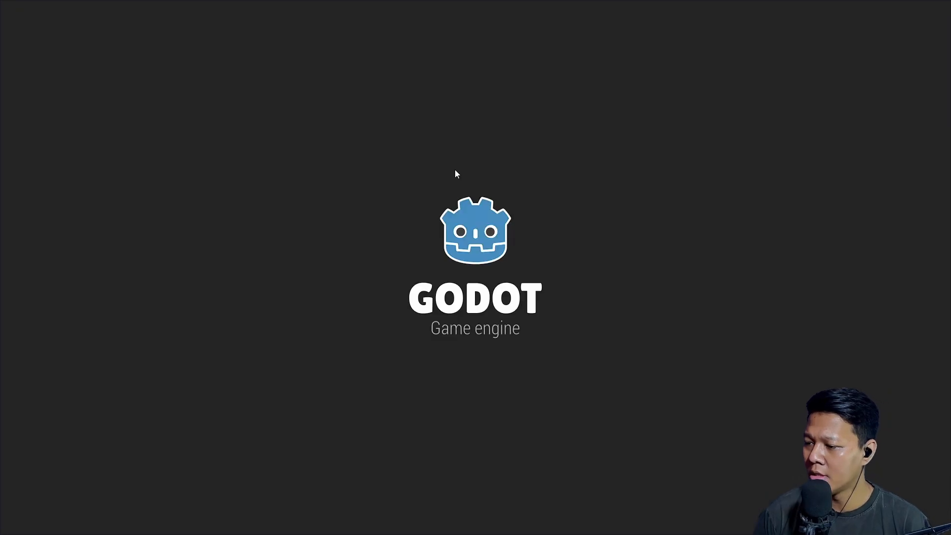